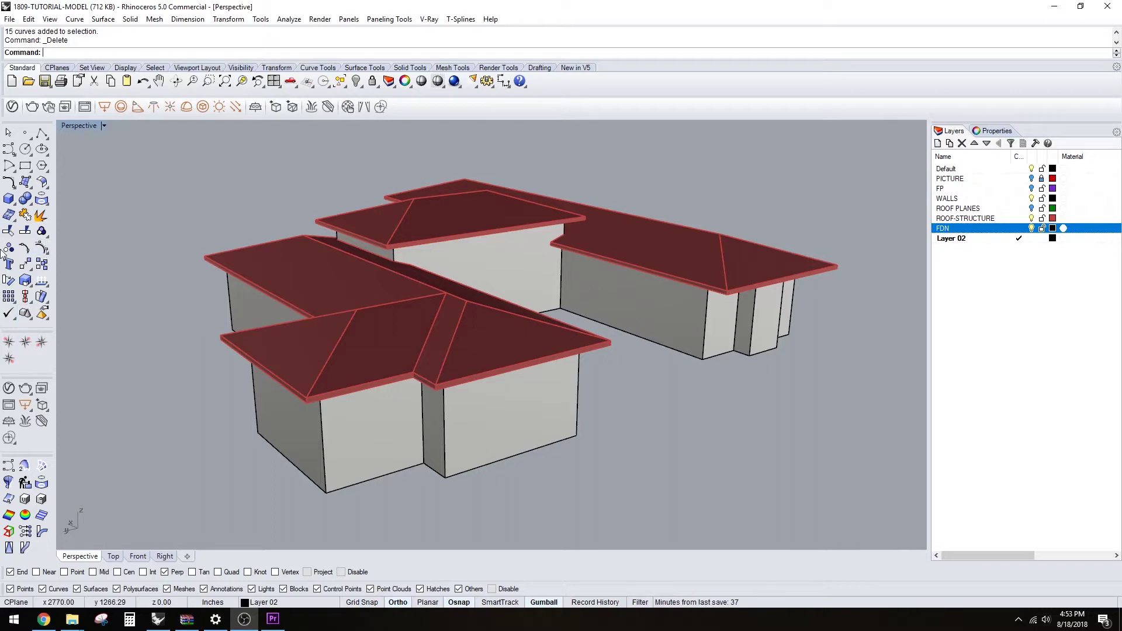
Show the floor plan on the PICTURE layer beneath the house model
right_click_drag(596, 299, 529, 324)
left_click(1031, 179)
scroll(411, 358, "down", 6)
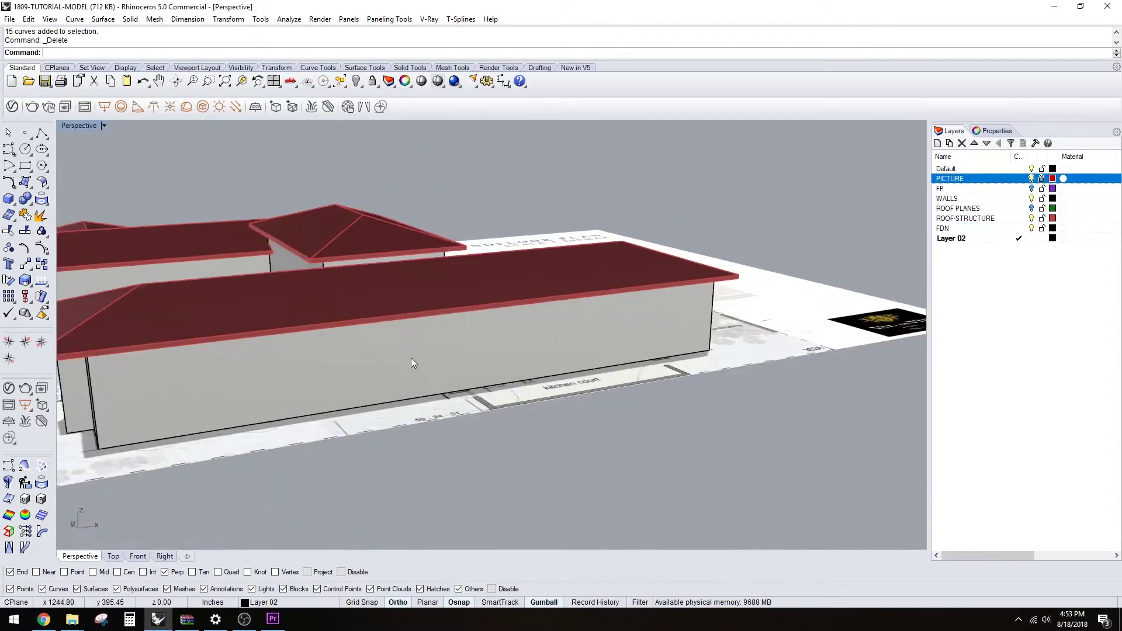
Switch the Perspective view's display mode to Wireframe so the plan shows through the house
right_click(68, 127)
left_click(98, 167)
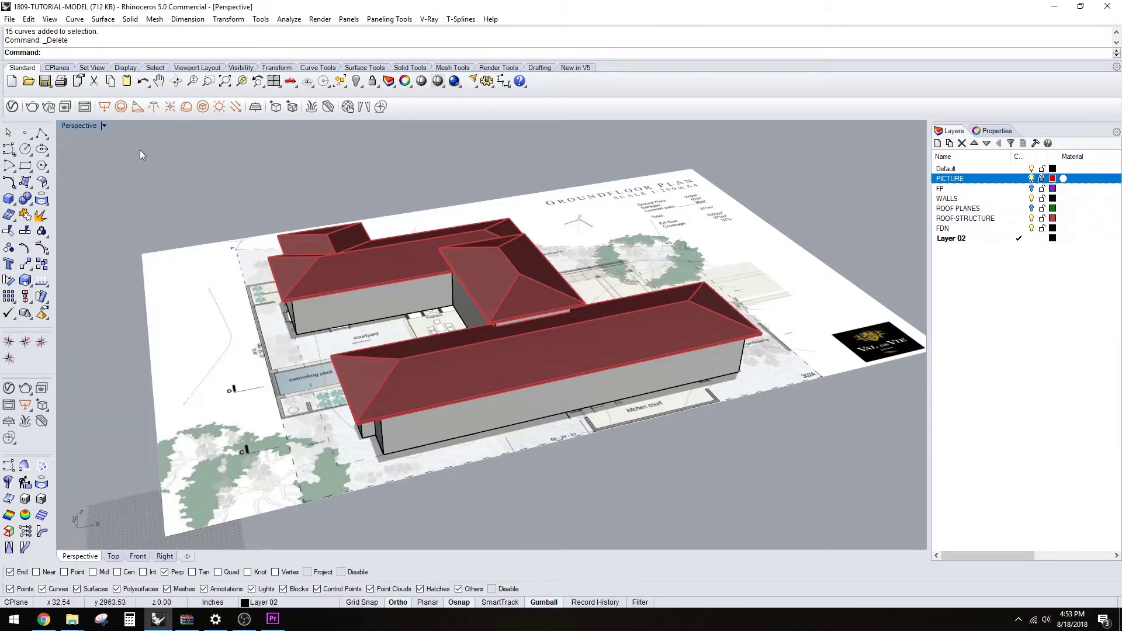
left_click(85, 126)
left_click(90, 156)
right_click_drag(327, 337, 544, 358, "shift")
right_click_drag(614, 396, 605, 404)
right_click_drag(704, 372, 643, 379, "shift")
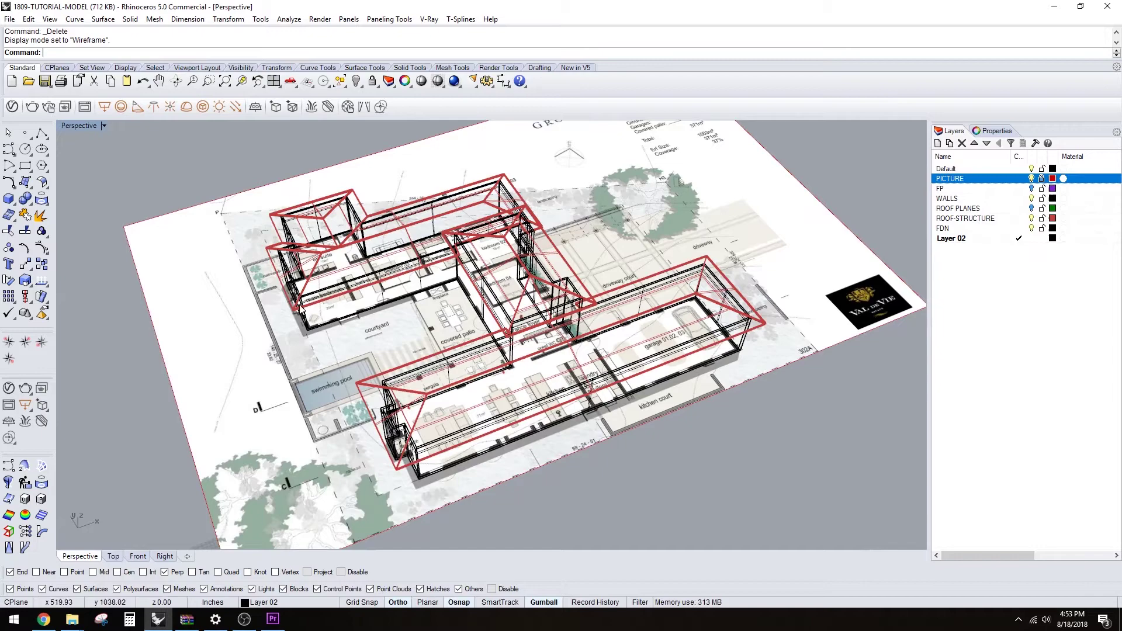
right_click_drag(603, 350, 651, 340)
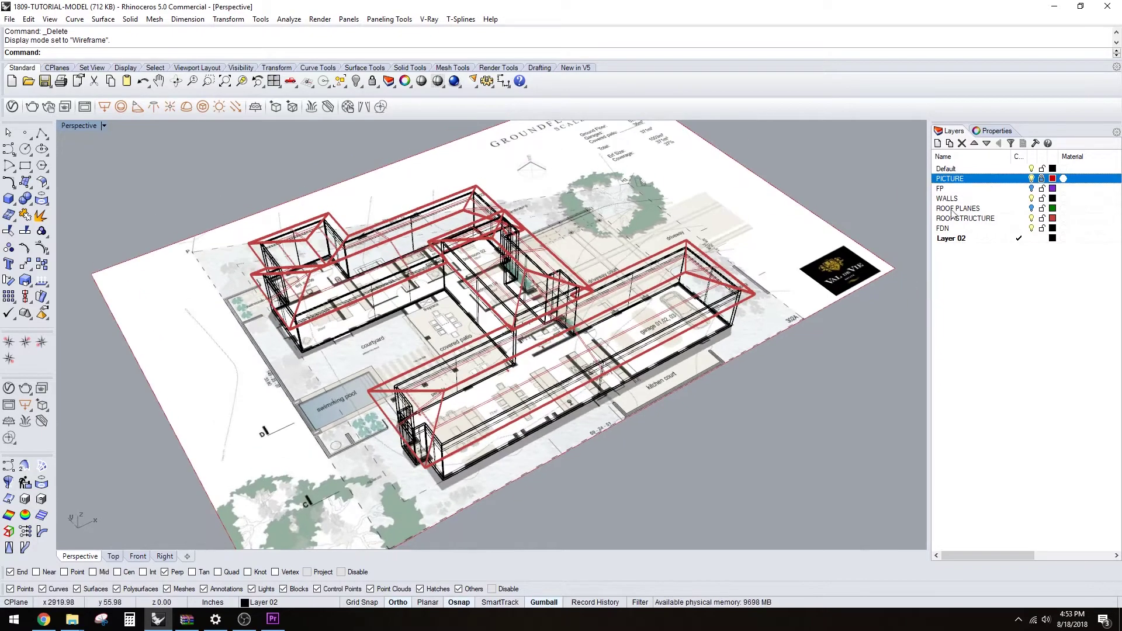
Hide the PICTURE layer and make FDN the current layer
left_click(1031, 179)
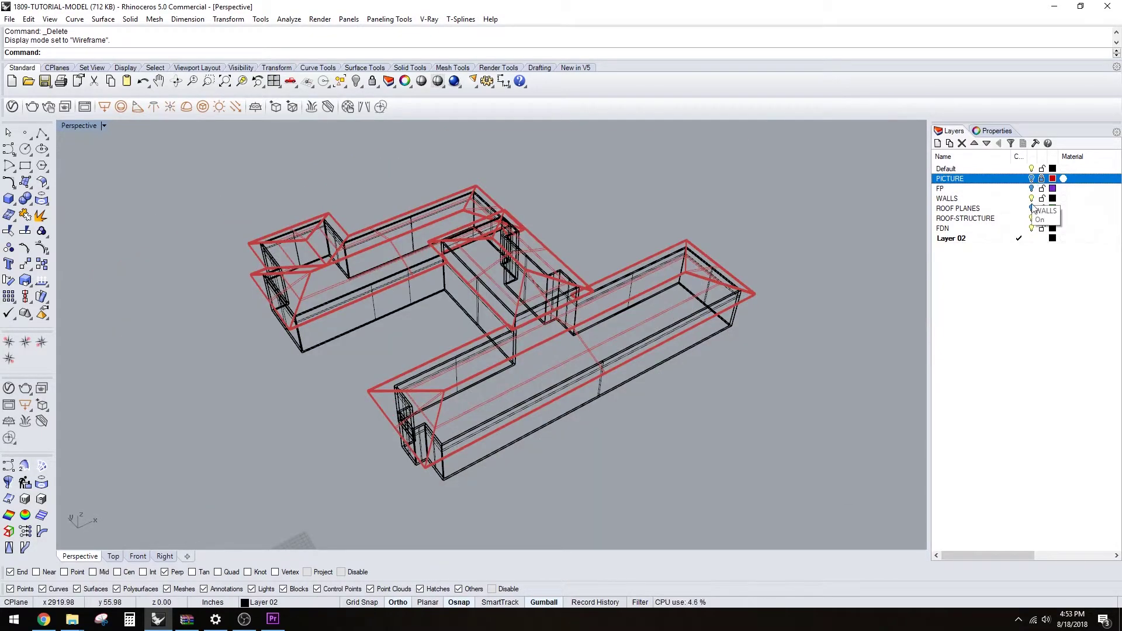
right_click_drag(818, 327, 634, 444)
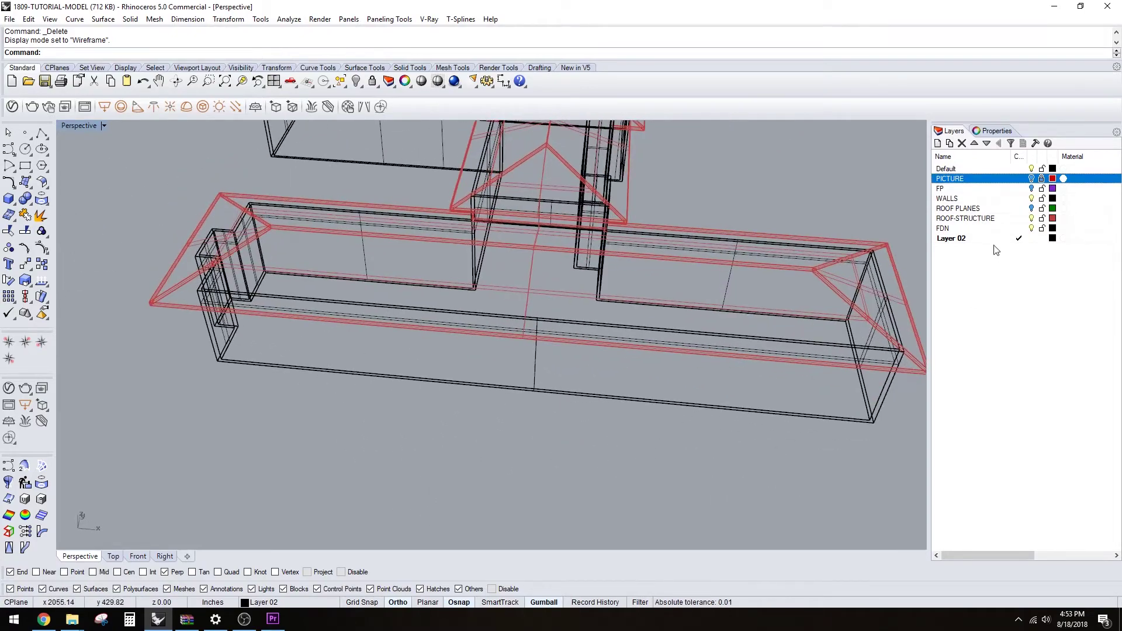
left_click(959, 230)
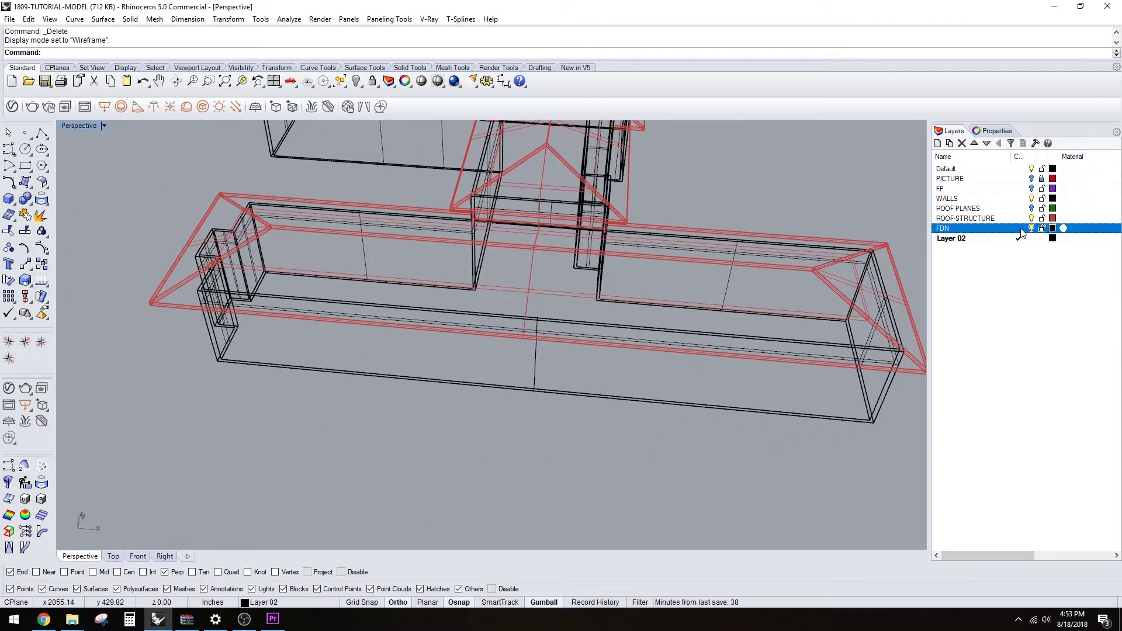
left_click(1019, 229)
right_click_drag(760, 270, 692, 333, "shift")
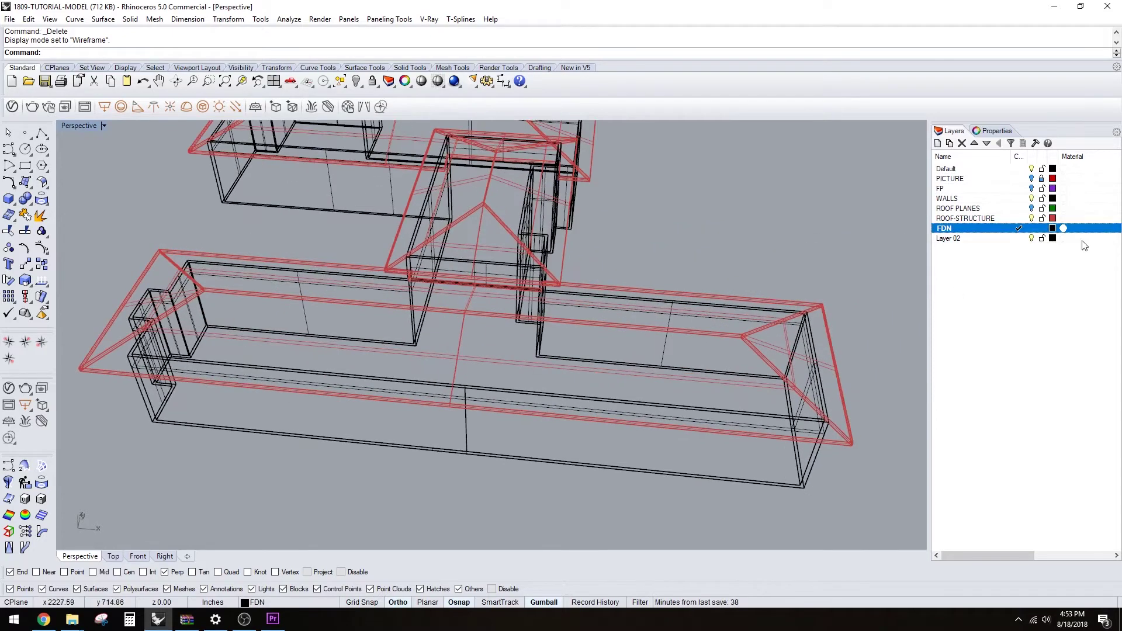
Set the FDN layer's colour to Green
left_click(1051, 230)
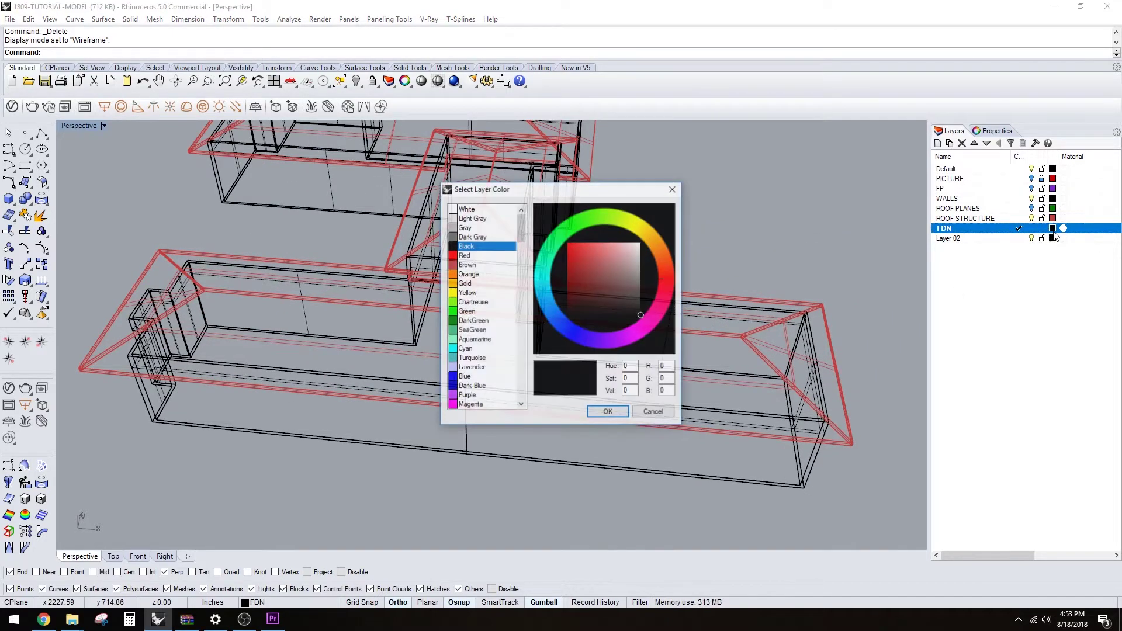
left_click(463, 255)
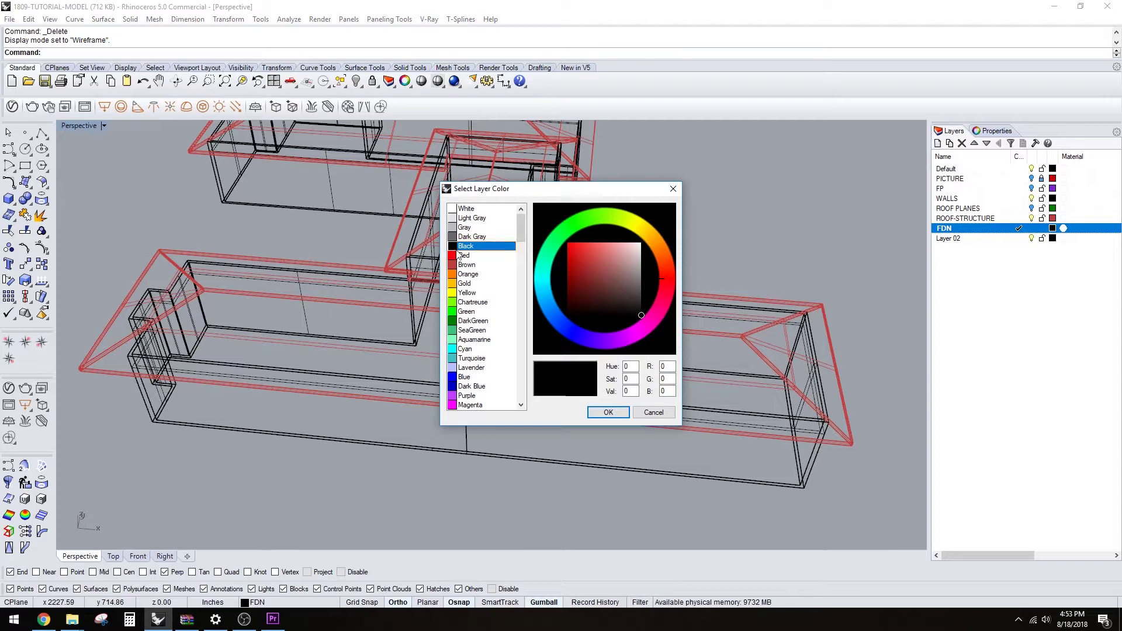
left_click(473, 311)
left_click(607, 412)
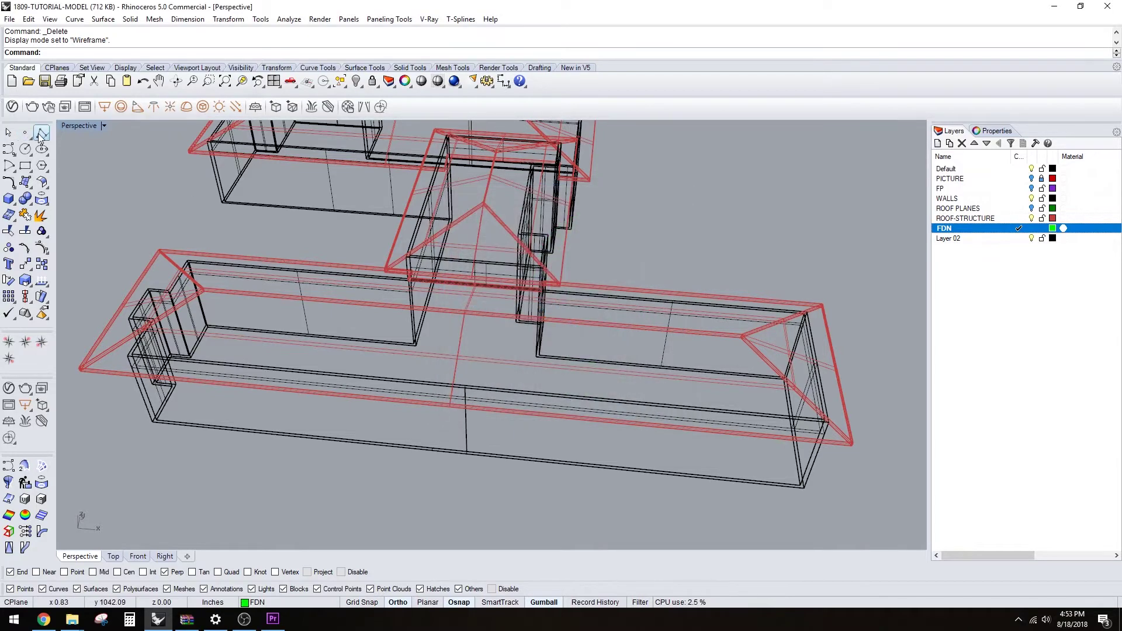
Start a polyline along the base of the long wing's outer, end and inner walls, and turn off the Perp snap
left_click(41, 134)
left_click(153, 421)
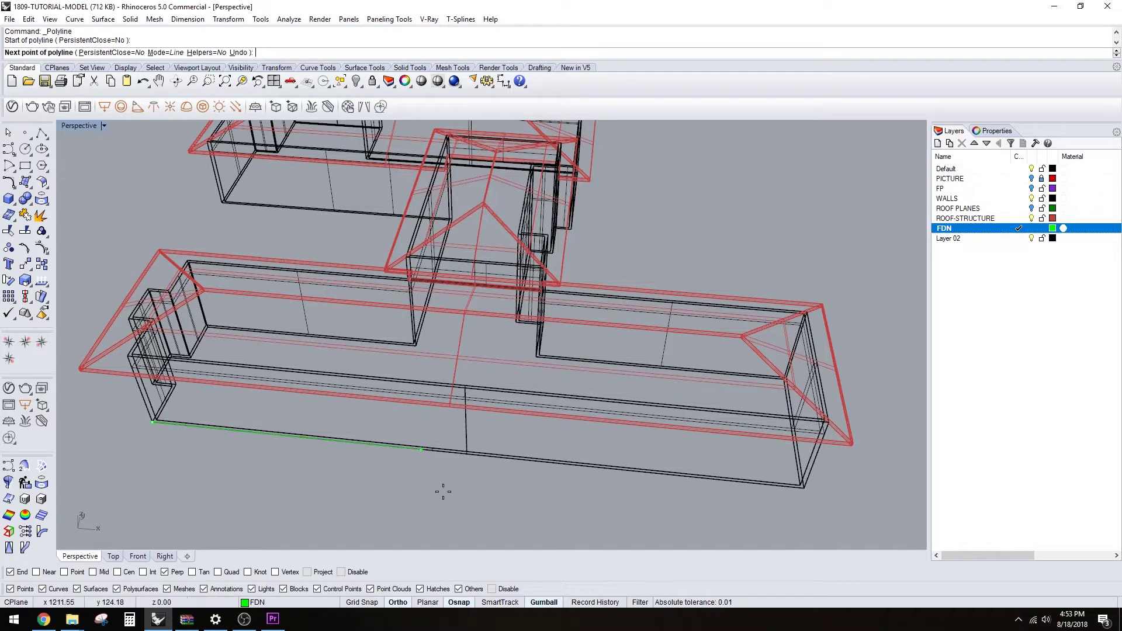
left_click(802, 488)
right_click_drag(803, 488, 409, 420)
left_click(460, 484)
scroll(418, 268, "up", 2)
left_click(419, 264)
right_click_drag(424, 266, 409, 246)
left_click(166, 572)
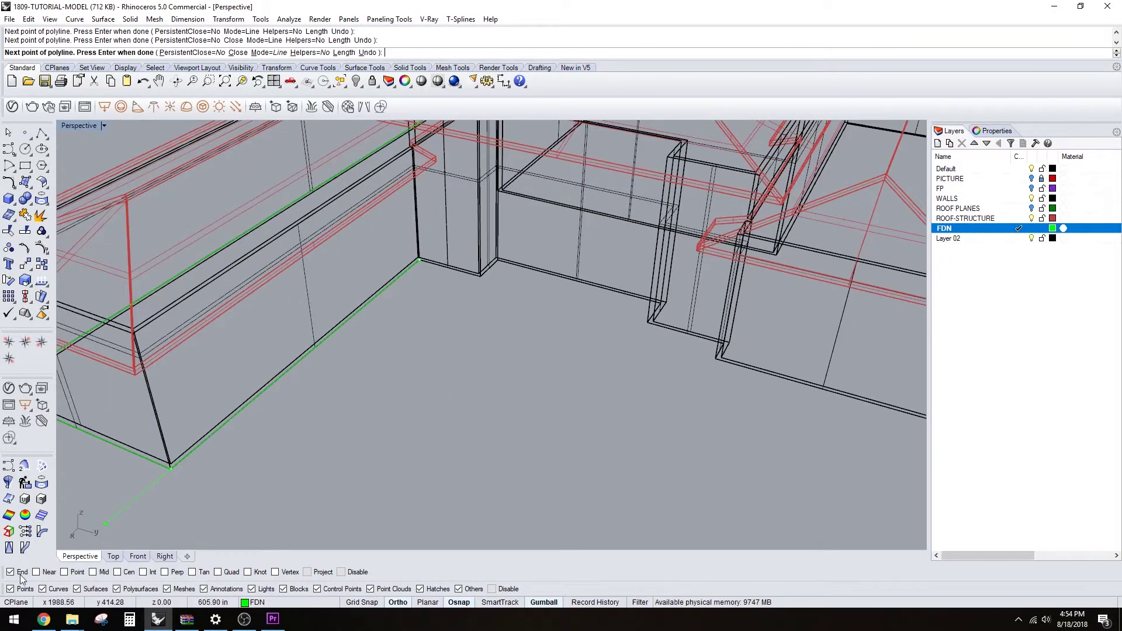
Continue the polyline along the base of the middle wing, following every corner of its stepped wall toward the rear wing
scroll(444, 304, "up", 4)
left_click(493, 271)
left_click(514, 253)
right_click_drag(514, 253, 643, 252)
left_click(675, 234)
left_click(798, 270)
left_click(810, 298)
right_click_drag(829, 313, 409, 315, "shift")
left_click(595, 291)
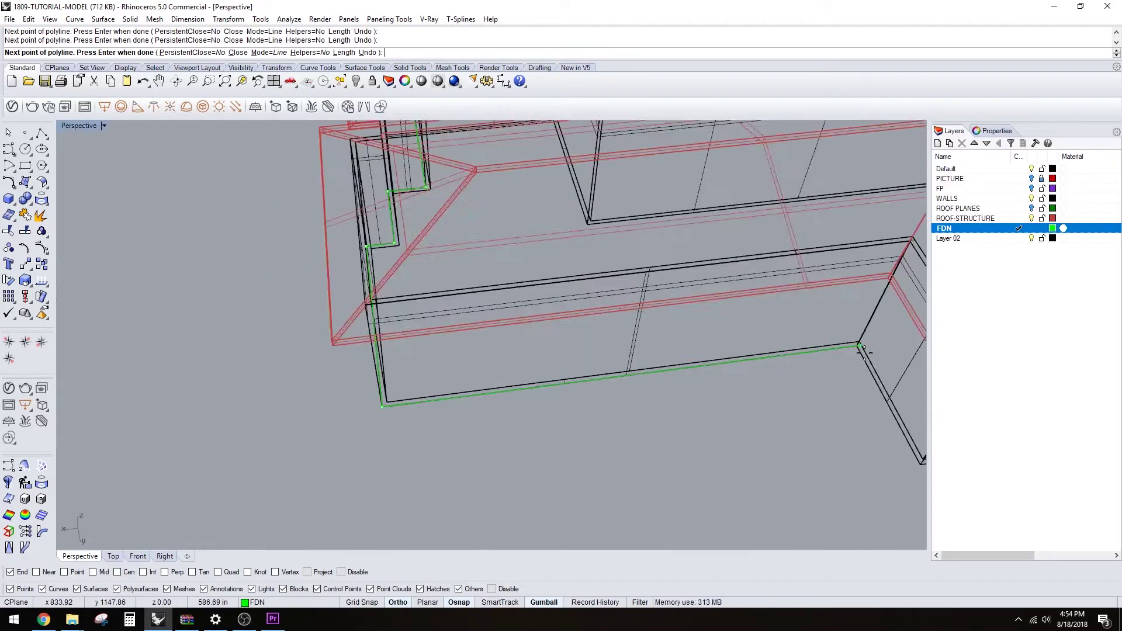
Continue the polyline around the rear wing's outer base corners to the inner courtyard corner
left_click(549, 383)
left_click(771, 360)
left_click(537, 313)
left_click(573, 342)
left_click(753, 267)
right_click_drag(754, 268, 546, 350)
left_click(647, 283)
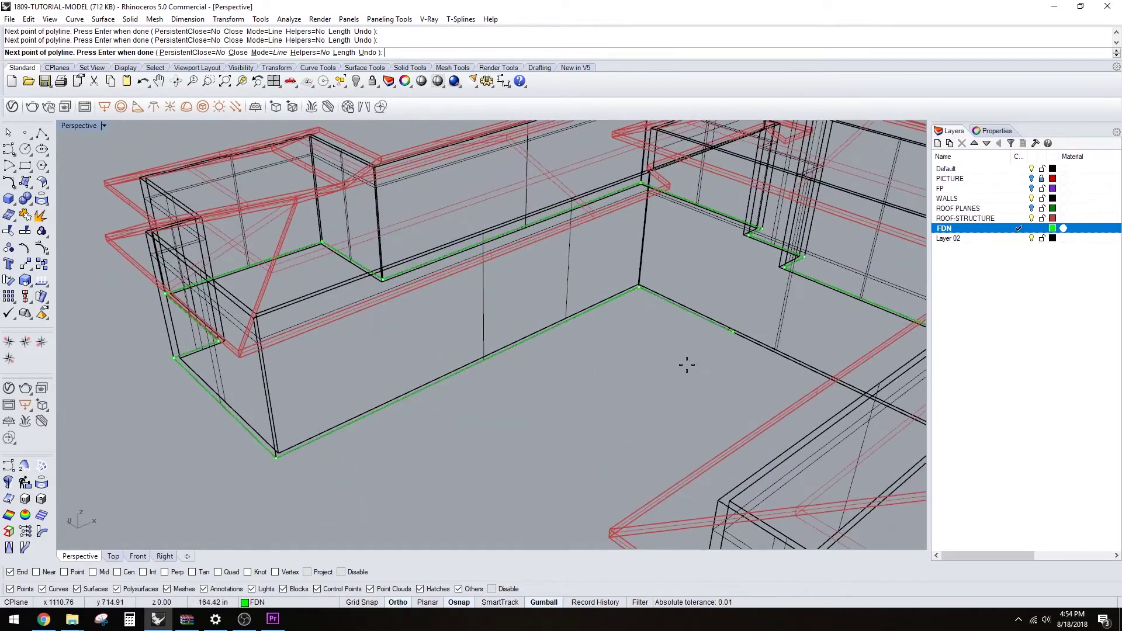
Trace the courtyard walls and the long wing's stepped end at the base, and close the foundation polyline
right_click_drag(686, 363, 797, 327)
left_click(797, 258)
right_click_drag(798, 258, 528, 184, "shift")
left_click(612, 374)
right_click_drag(802, 399, 653, 419)
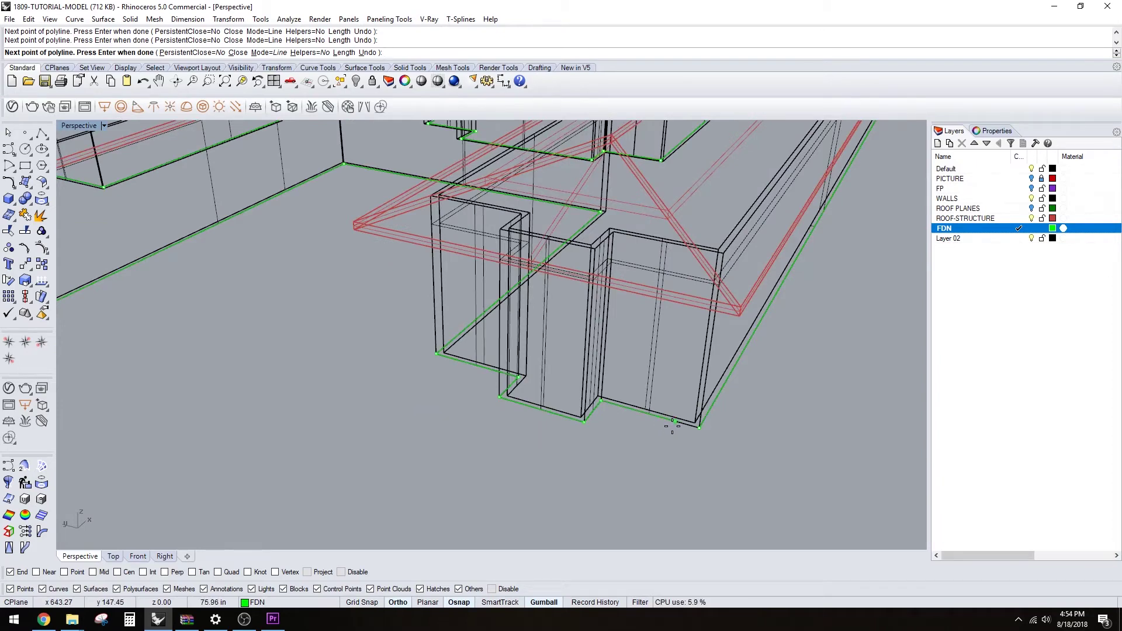
key("Return")
Maximize the Front view on the end of the long wing and turn on the Project snap
scroll(679, 426, "down", 6)
right_click_drag(801, 425, 555, 398)
double_click(78, 125)
scroll(345, 435, "down", 4)
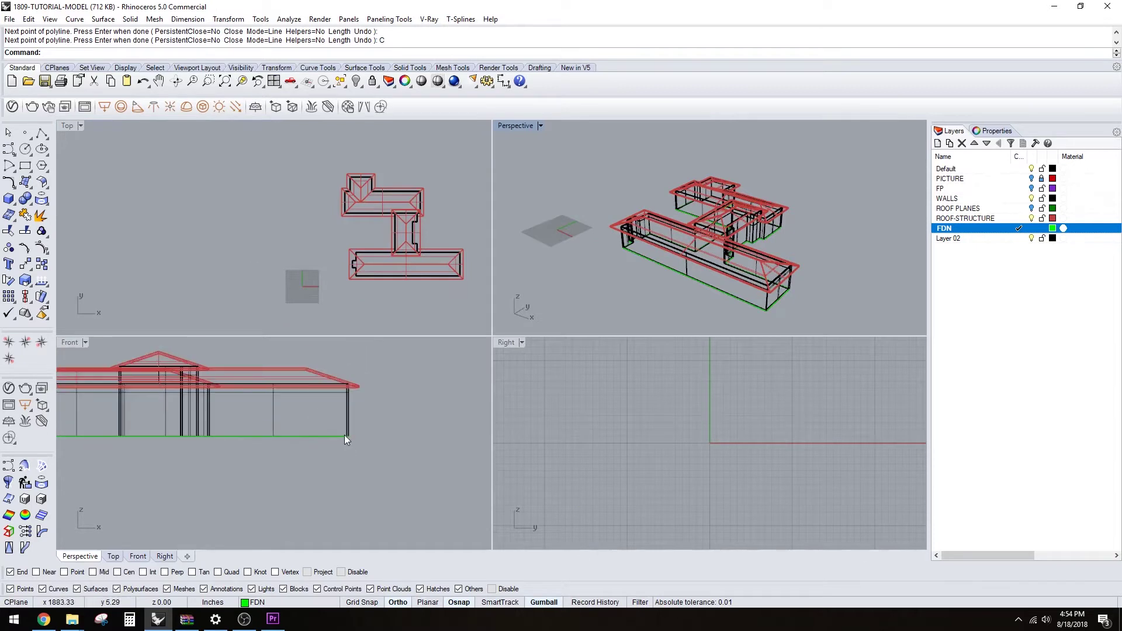
scroll(208, 445, "up", 2)
scroll(678, 300, "down", 4)
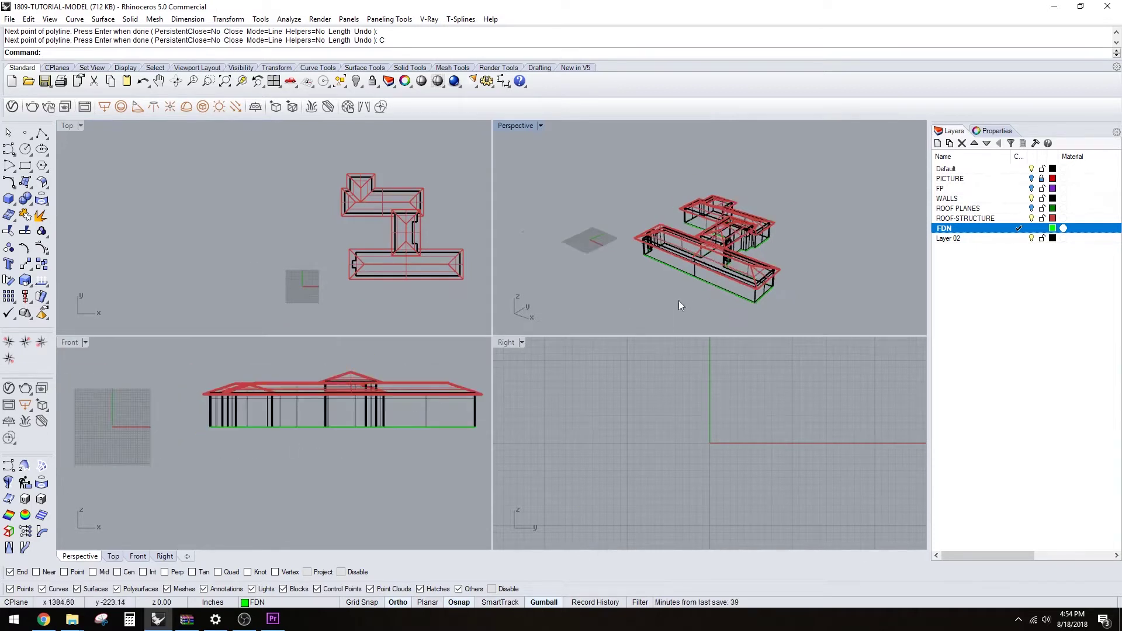
right_click_drag(736, 264, 753, 285)
right_click_drag(392, 243, 372, 233)
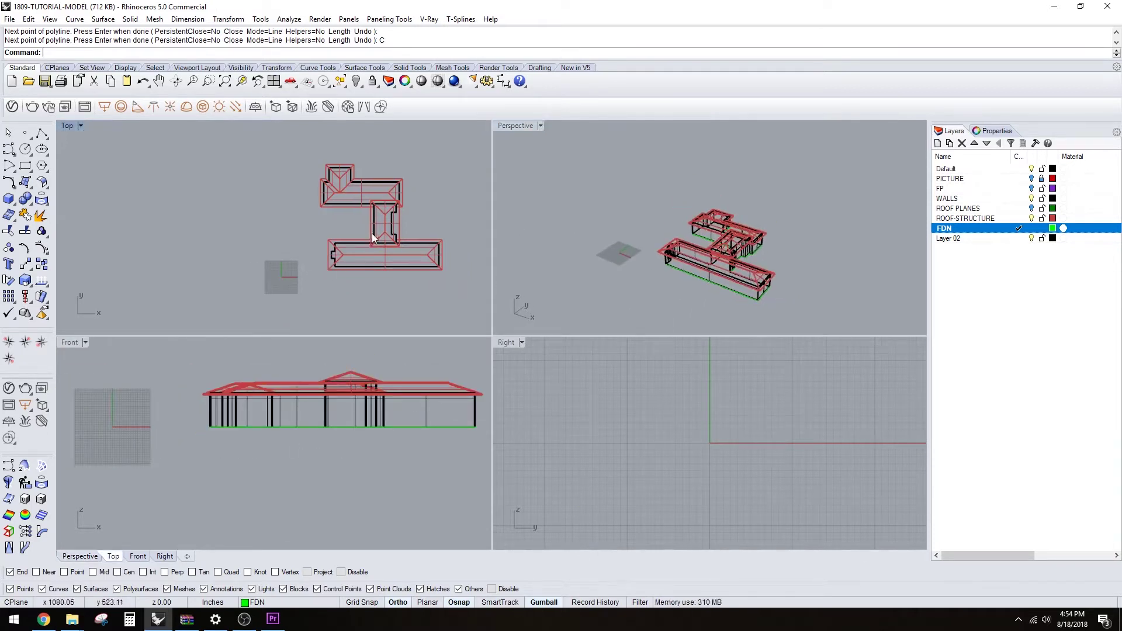
scroll(371, 233, "up", 2)
right_click_drag(366, 306, 357, 272)
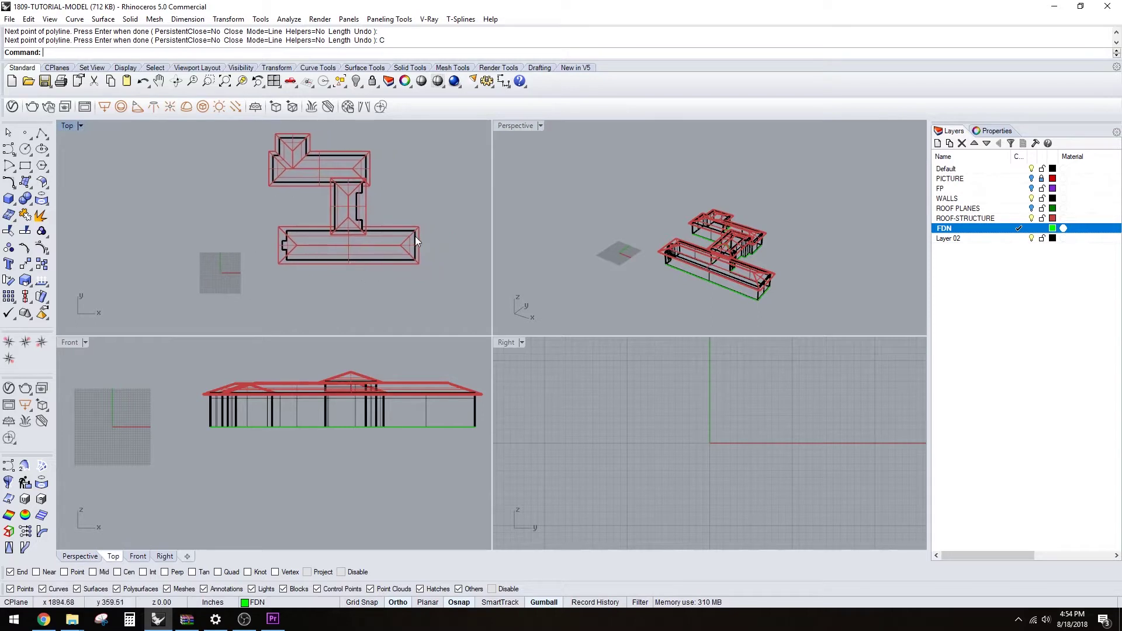
scroll(466, 439, "up", 2)
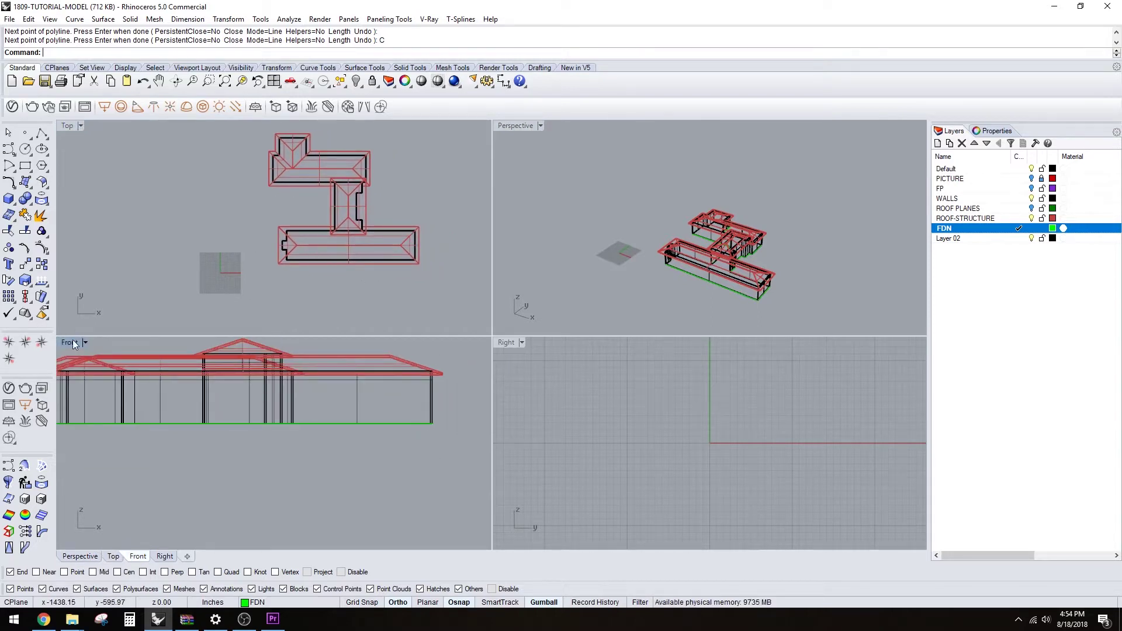
double_click(71, 341)
right_click_drag(419, 467, 394, 488)
left_click(324, 573)
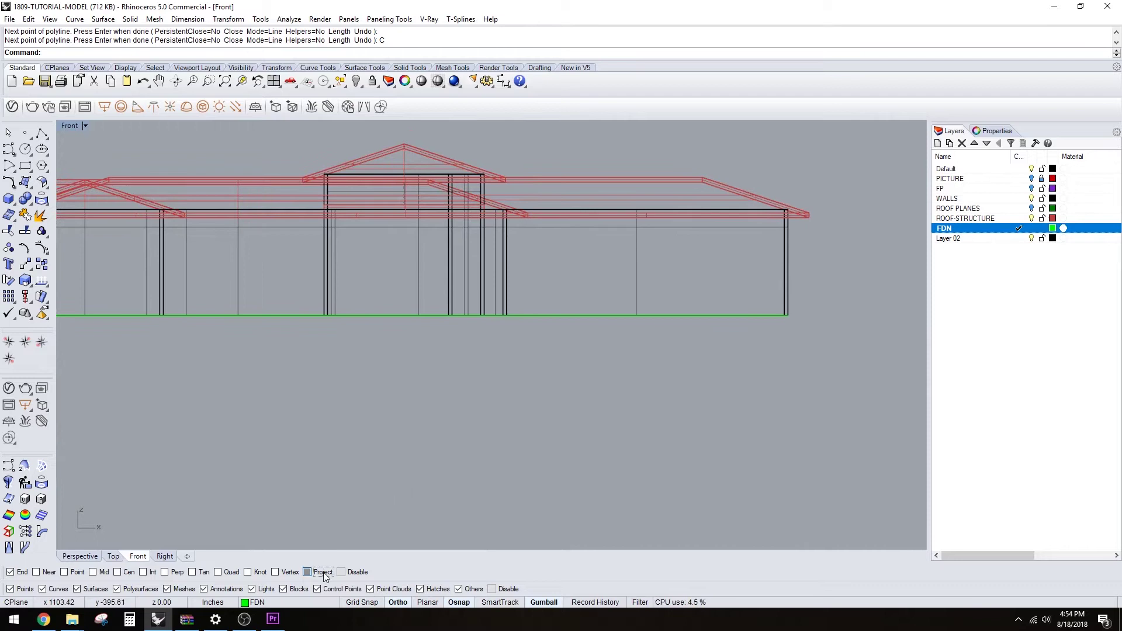
right_click_drag(769, 383, 680, 392)
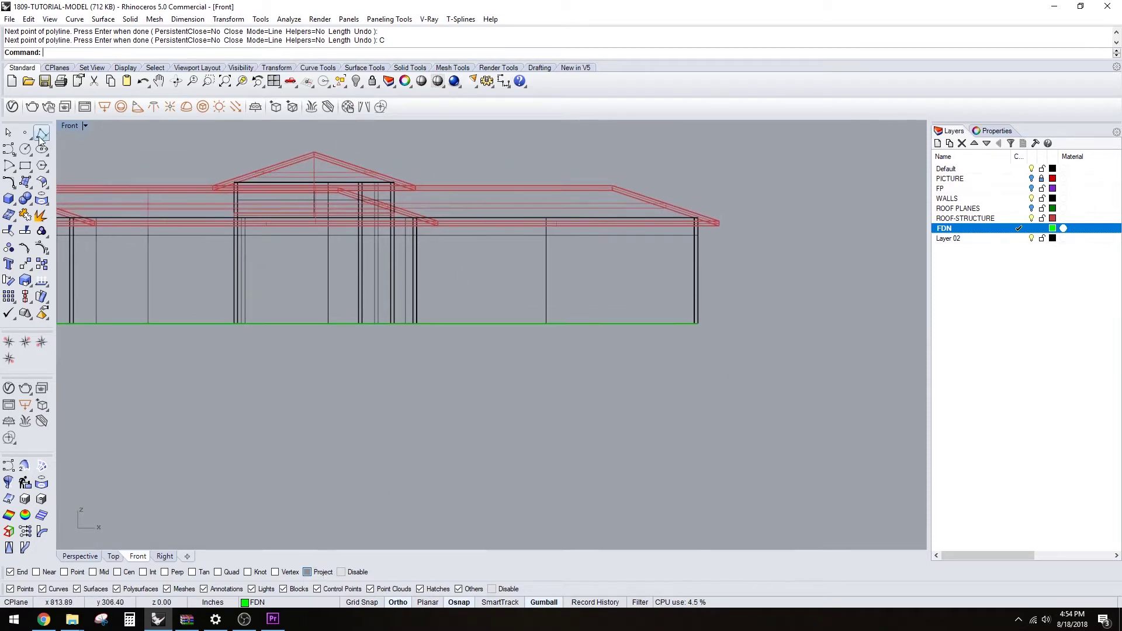
double_click(72, 125)
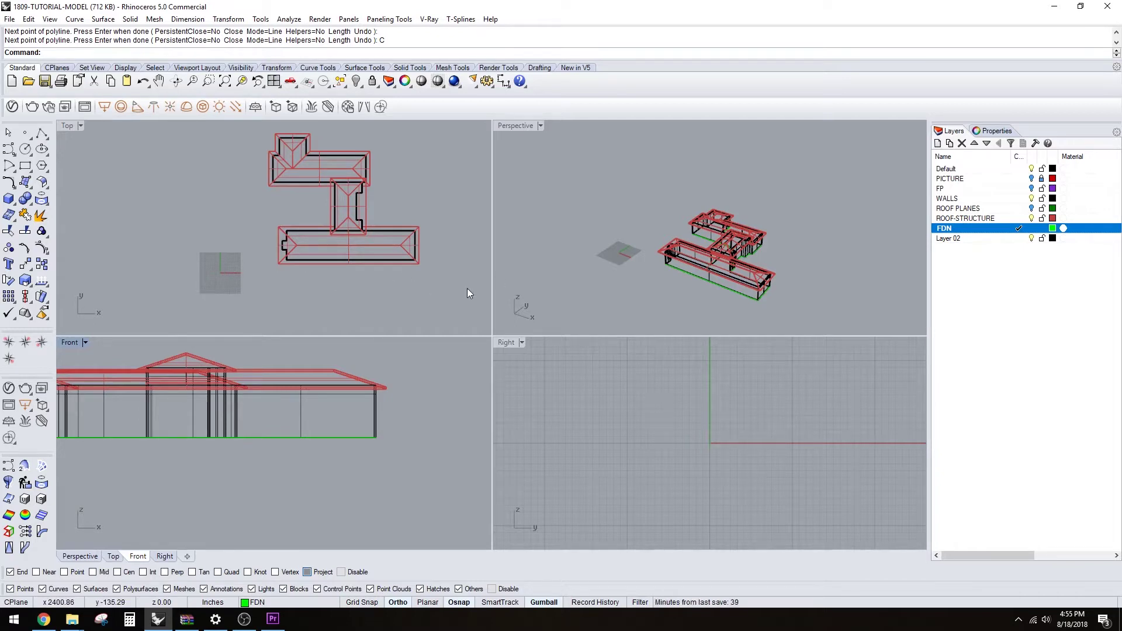
double_click(75, 344)
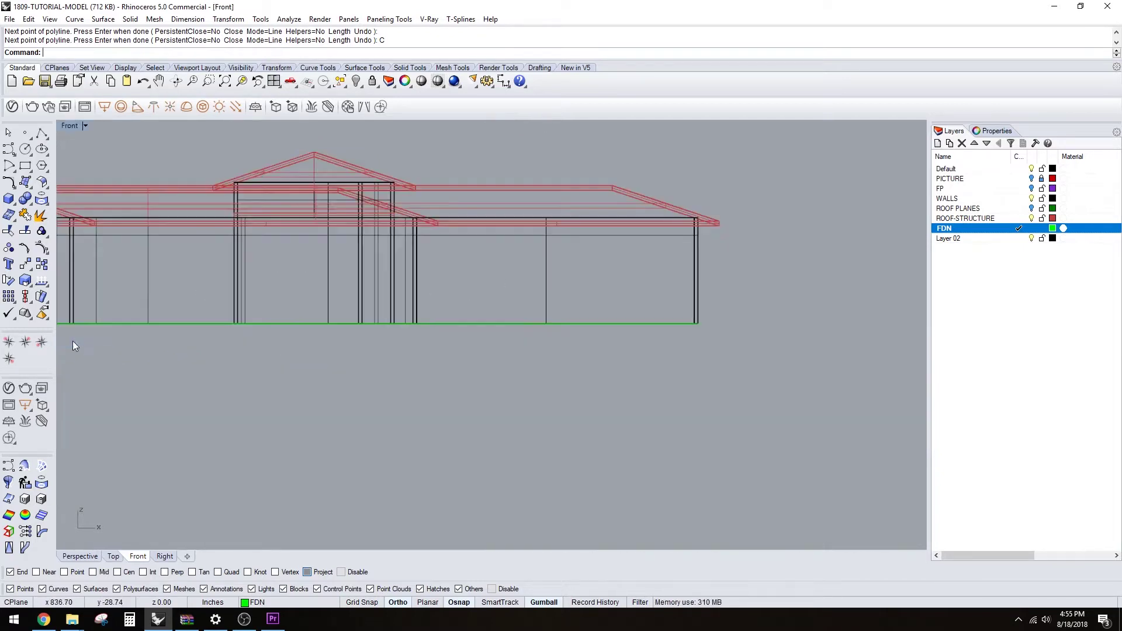
left_click(42, 133)
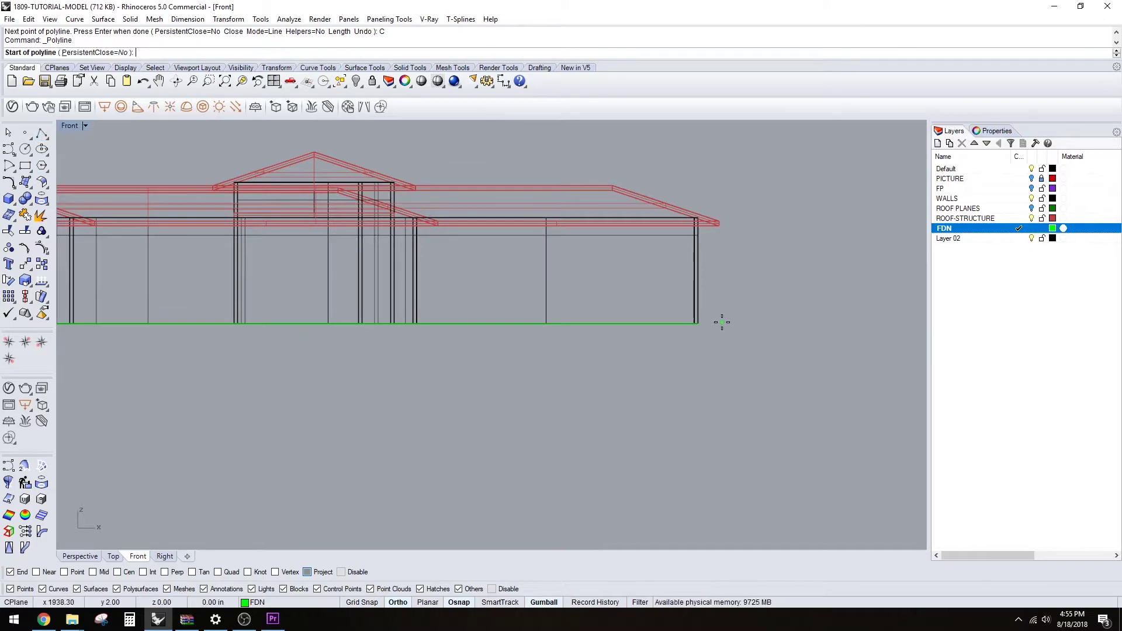
scroll(720, 320, "up", 3)
right_click_drag(721, 320, 722, 349)
key("Escape")
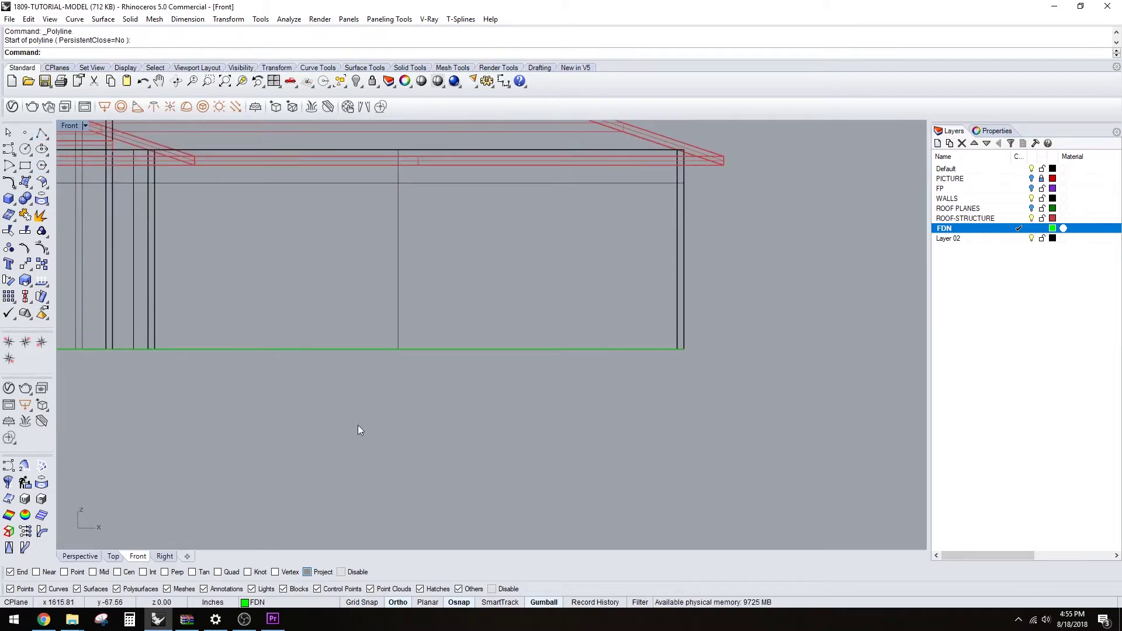
Switch to Chrome to examine the slab-on-grade footing detail drawing, and return to Rhinoceros
left_click(44, 620)
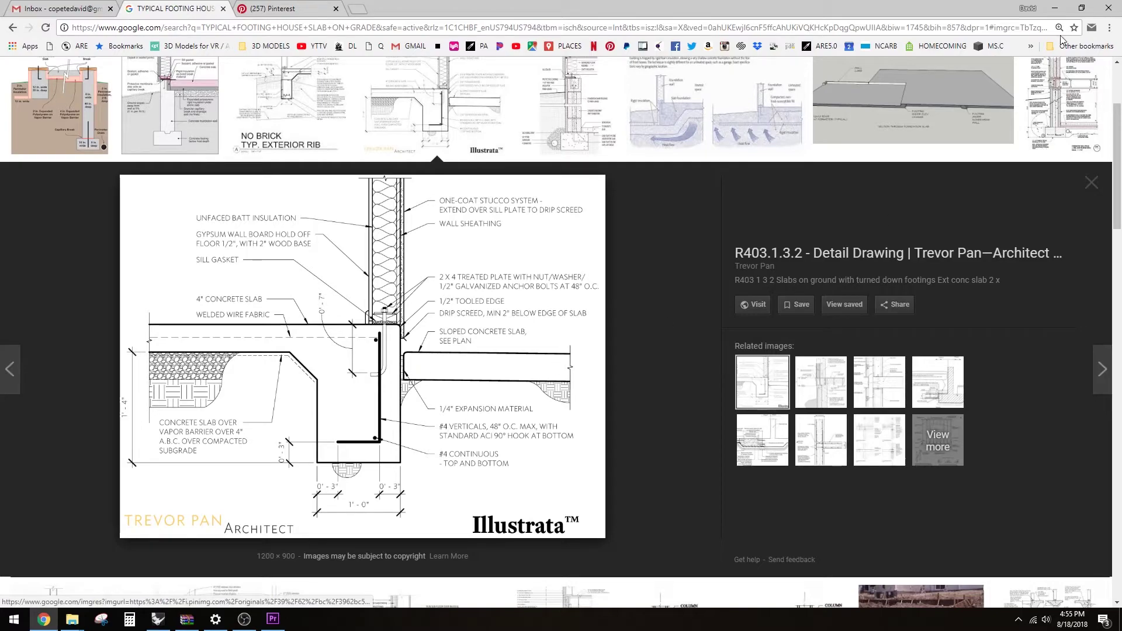
left_click(1054, 8)
Draw an open footing-profile polyline from the wall's outer base corner: 24 in inward, 4 in down, and a horizontal run back toward the wall
left_click(41, 133)
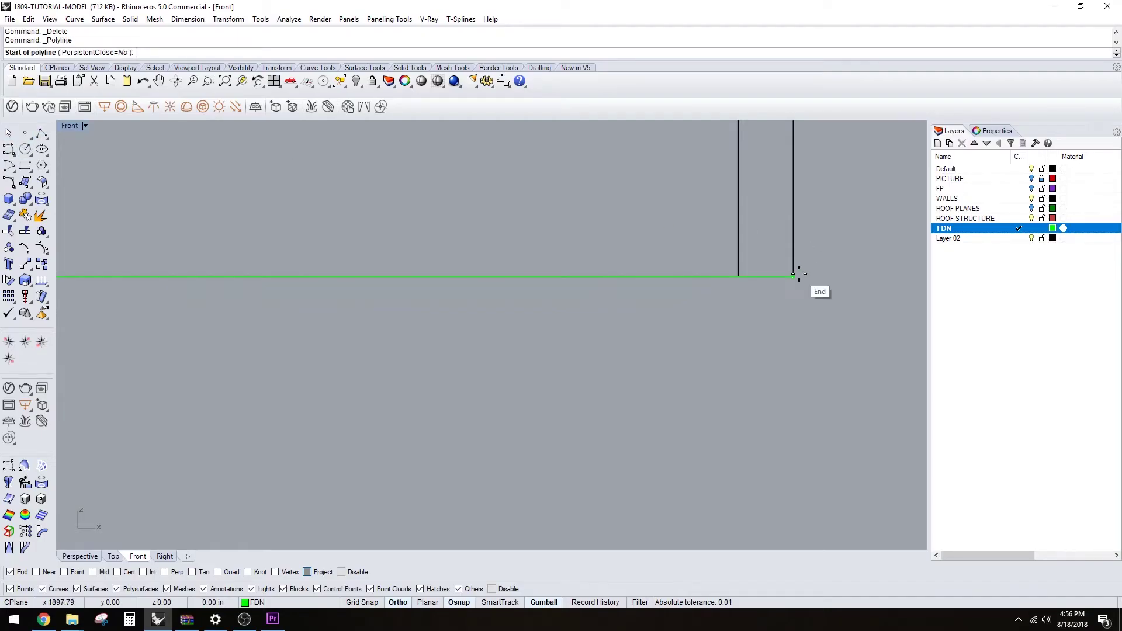
left_click(799, 273)
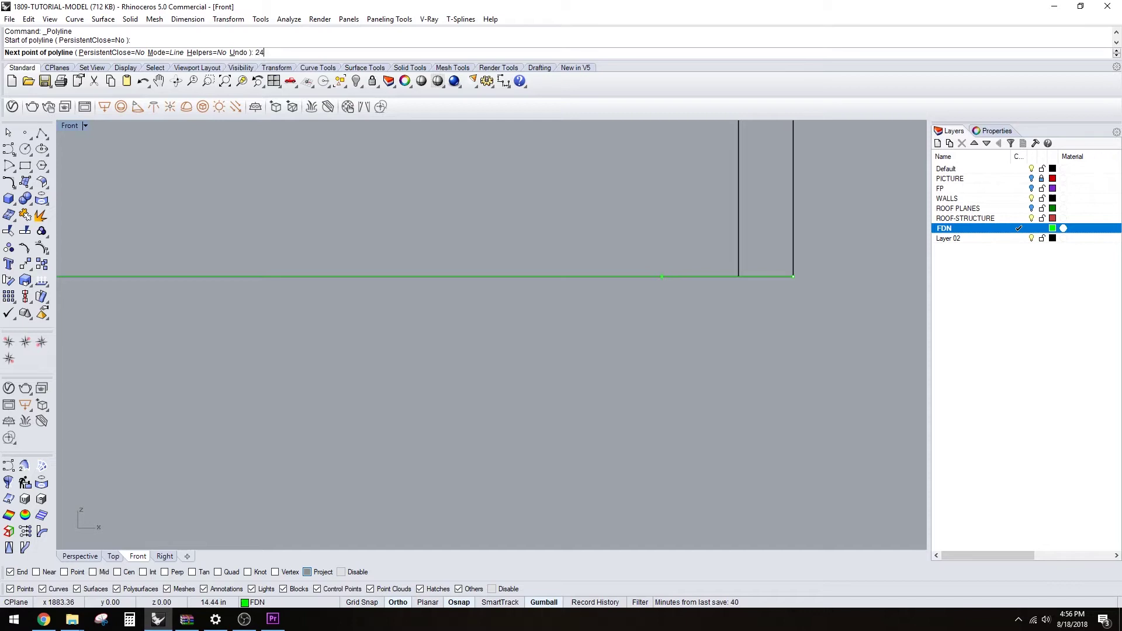
type("24")
key("Return")
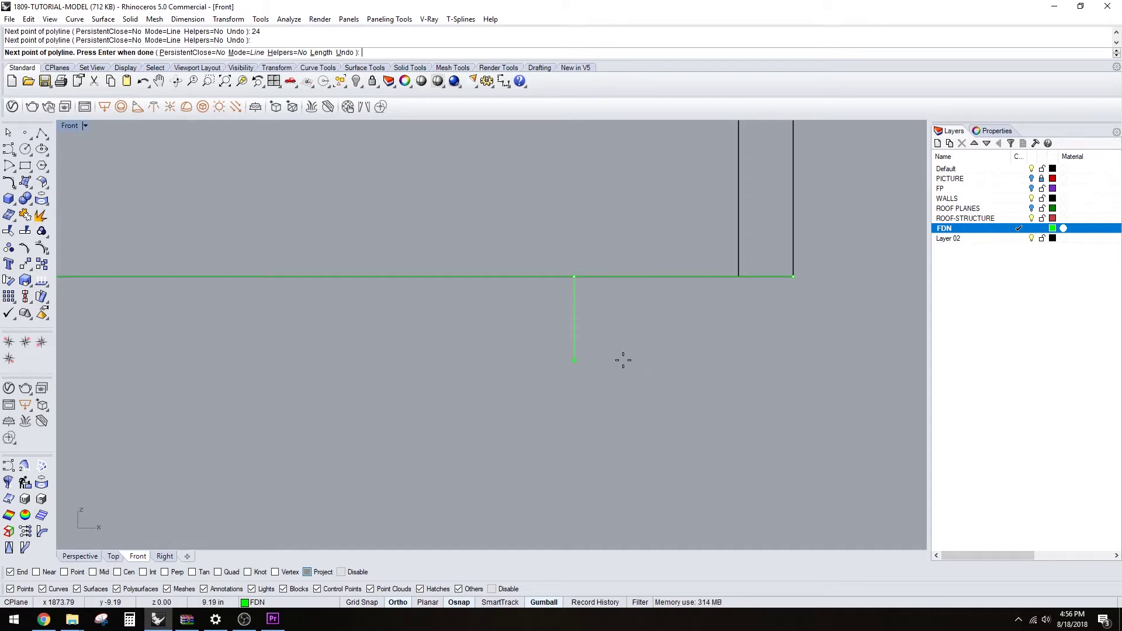
type("4")
key("Return")
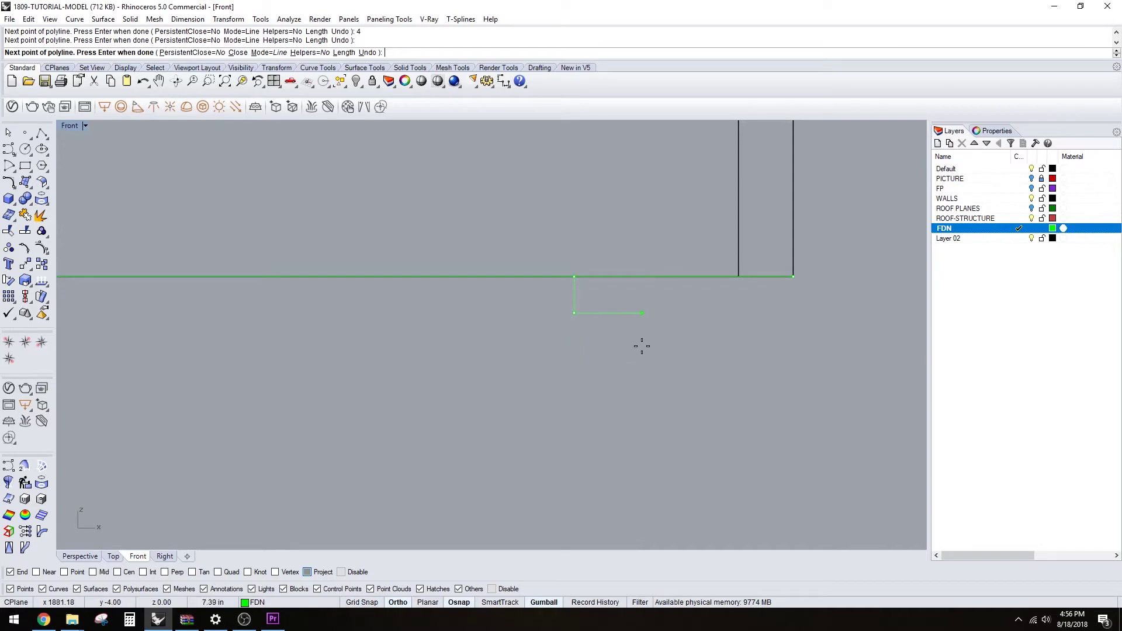
left_click(698, 338)
key("Return")
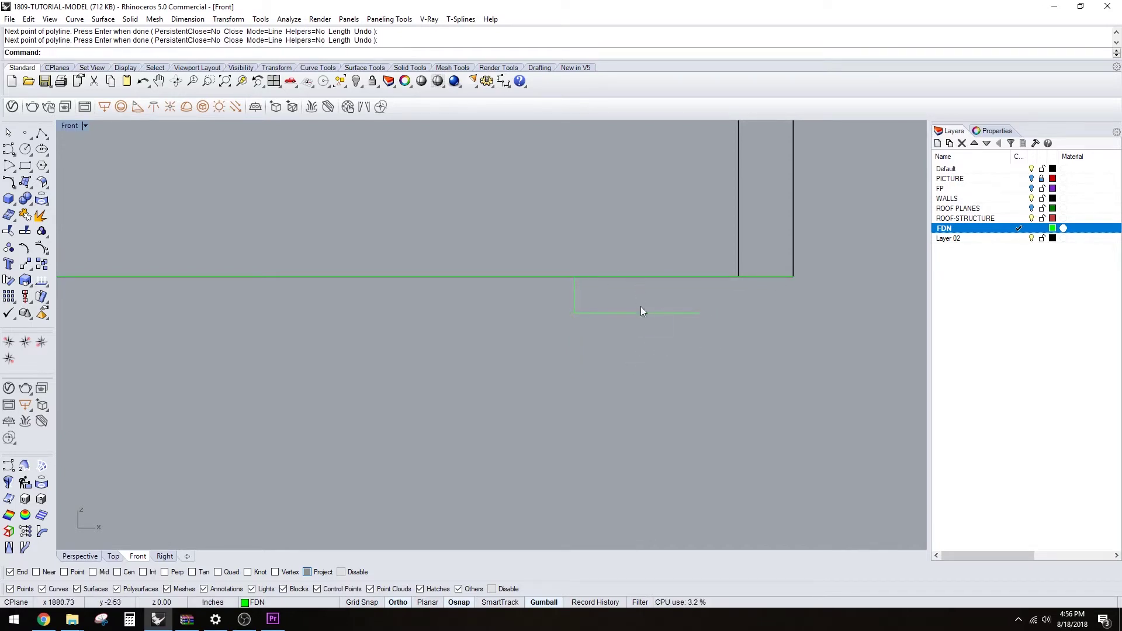
Draw a second open polyline from the wall's outer base corner: 24 in down, 12 in inward, and about 17 in back up
left_click(640, 308)
left_click(804, 300)
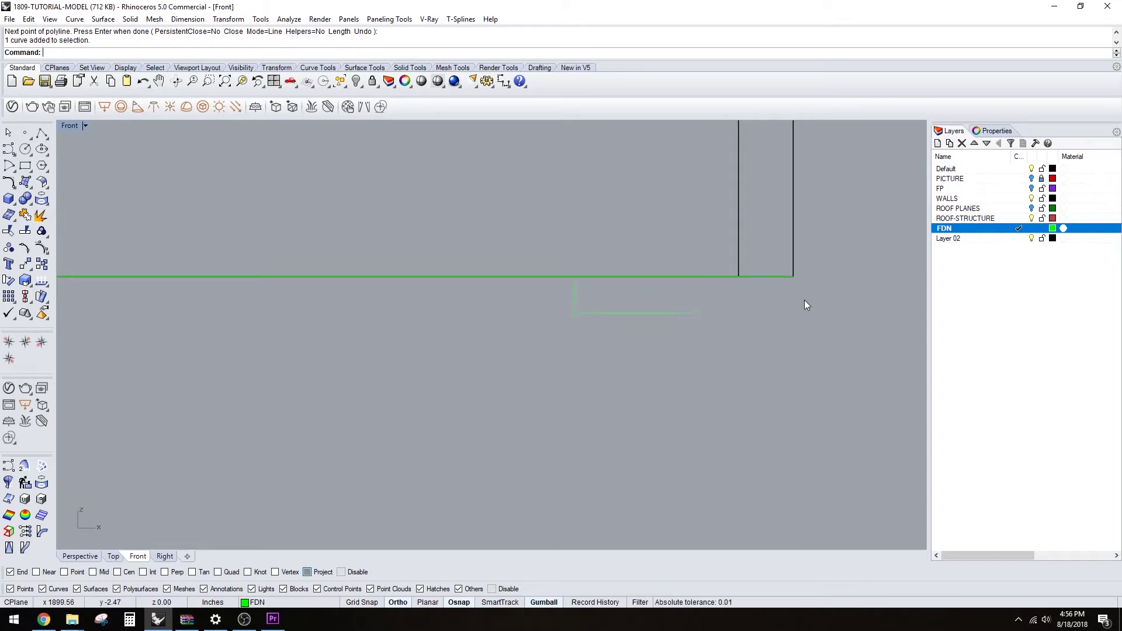
left_click(42, 133)
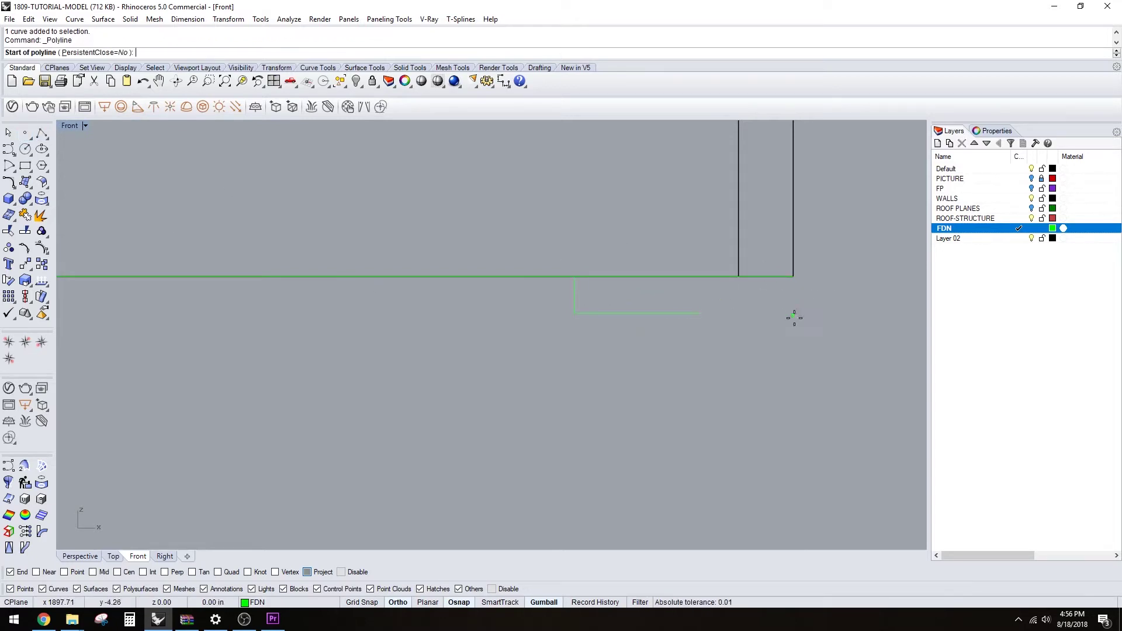
left_click(792, 277)
type("24")
key("Return")
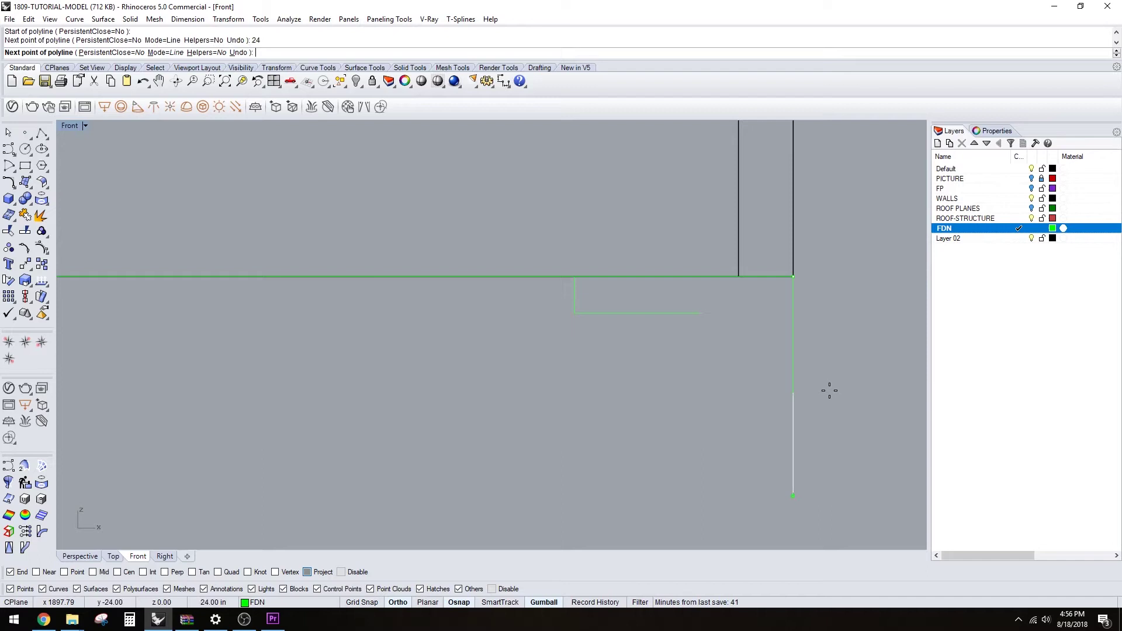
scroll(829, 391, "down", 2)
type("12")
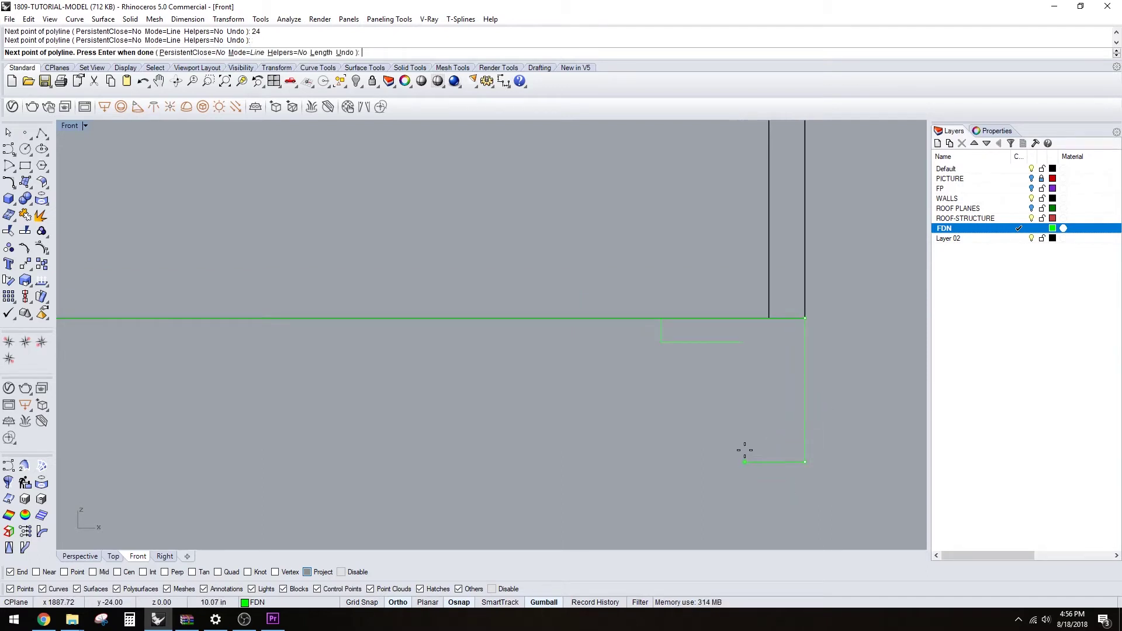
key("Return")
left_click(742, 393)
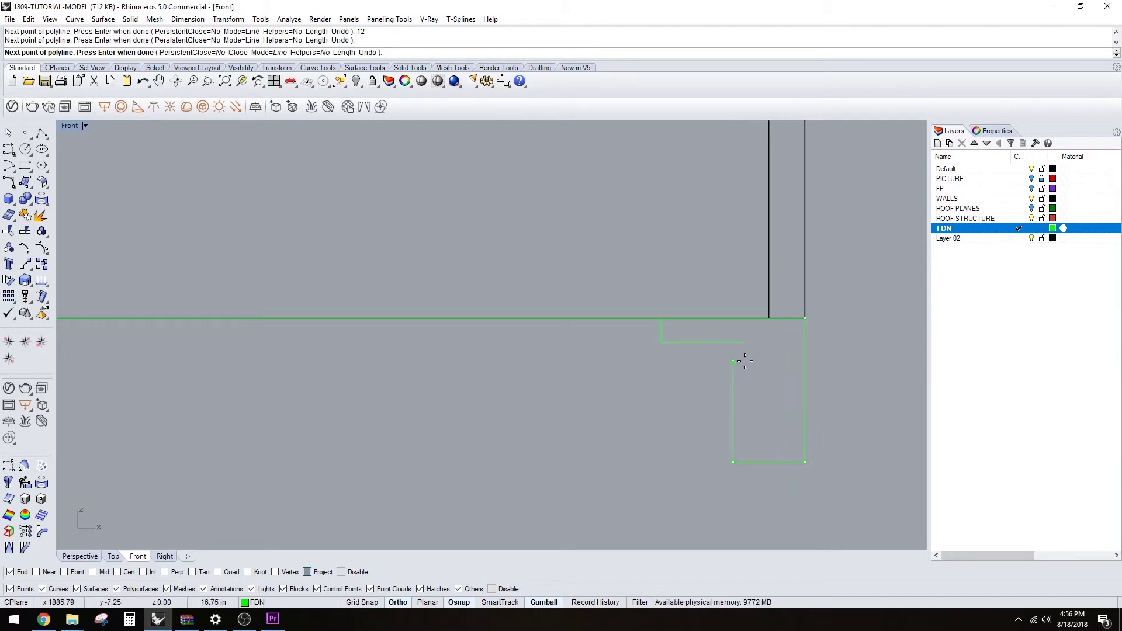
key("Return")
Chamfer the footing's inner vertical edge with the slab's underside using distances of 4 and 4
left_click(718, 342, "shift")
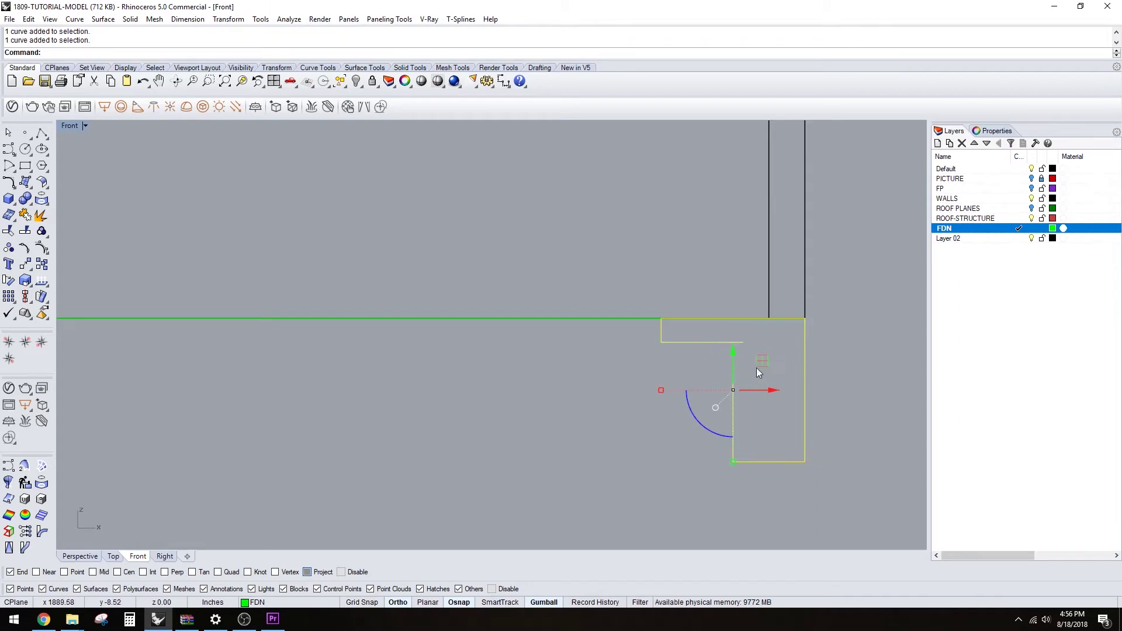
key("Escape")
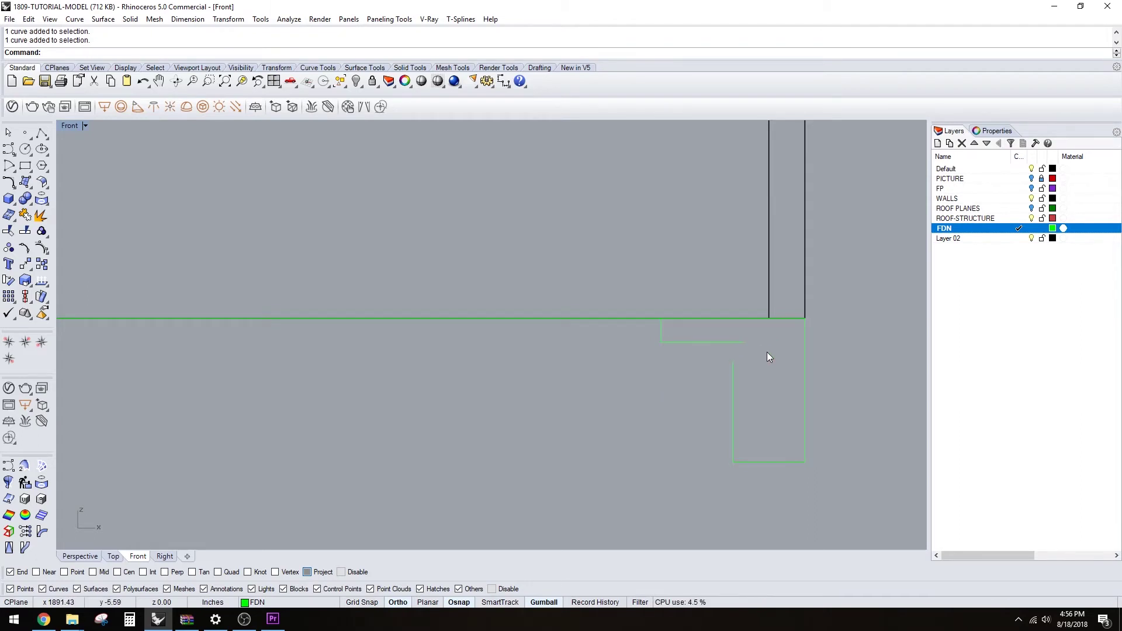
type("Chamfer")
key("Return")
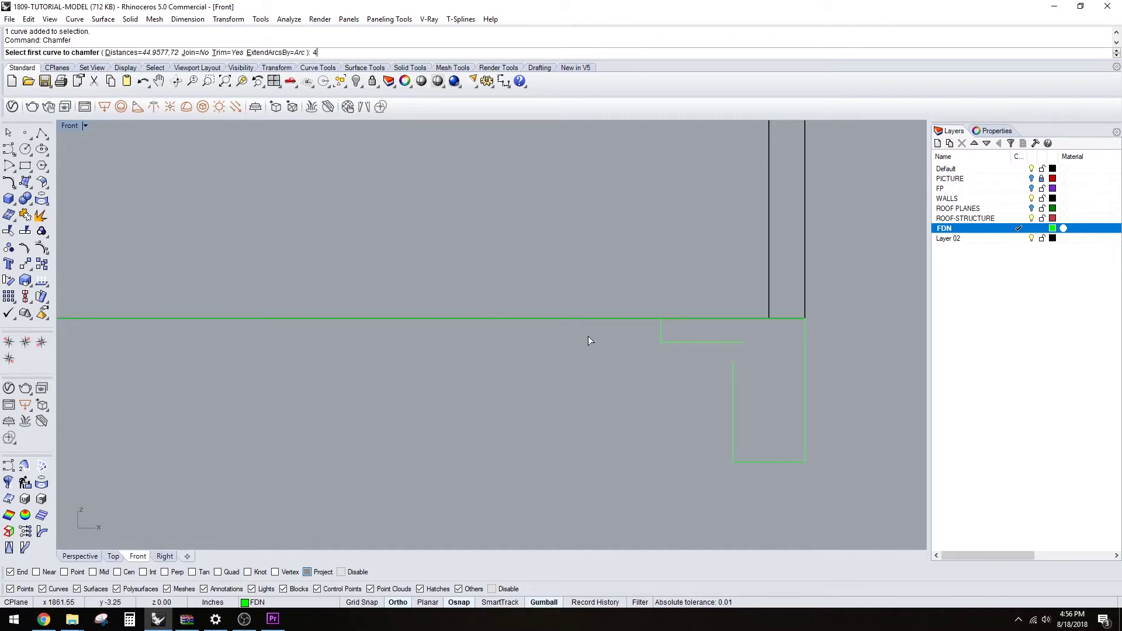
type("4")
key("Return")
key("Return")
left_click(733, 367)
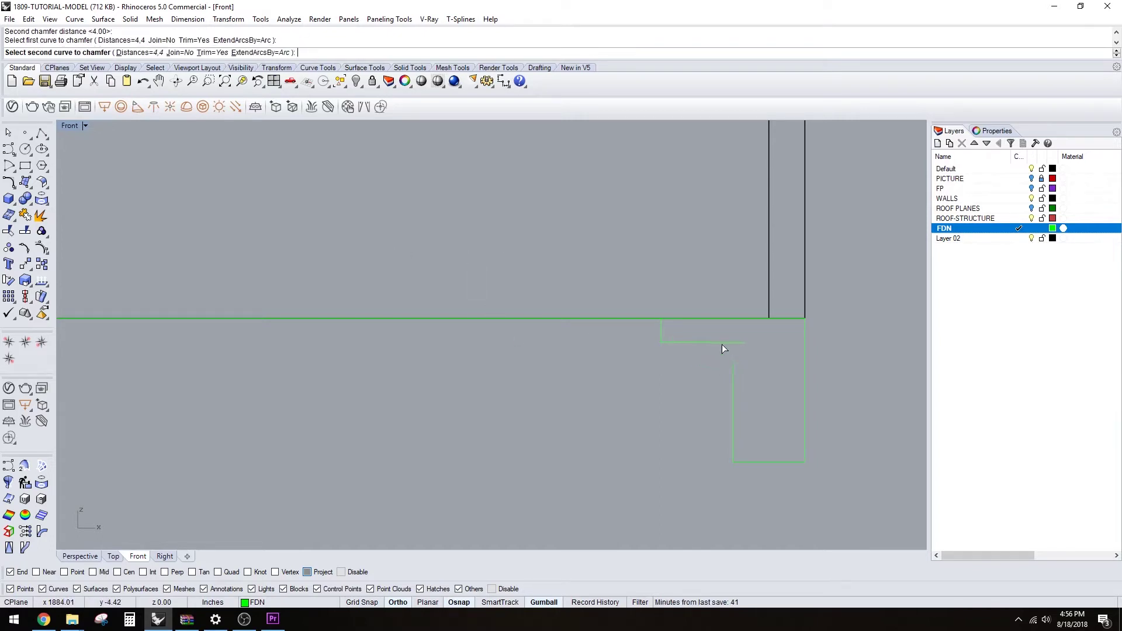
left_click(699, 342)
scroll(713, 345, "down", 4)
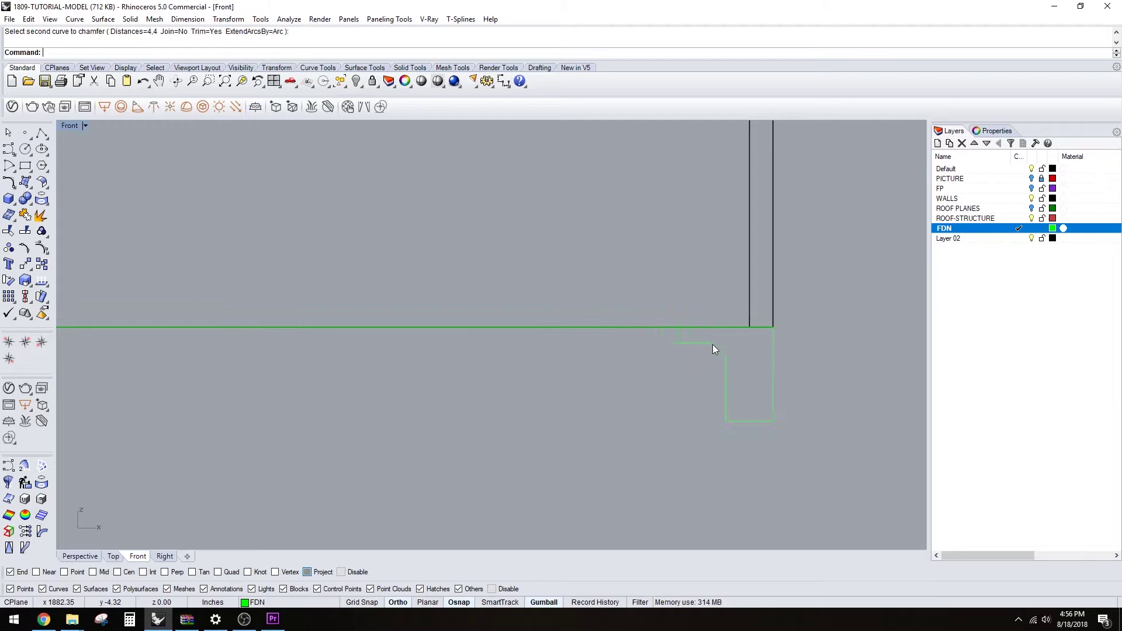
Join the slab polyline, the chamfer line and the footing polyline into one closed profile
left_click(713, 345)
left_click_drag(660, 312, 698, 335)
scroll(698, 336, "up", 2)
left_click(664, 336)
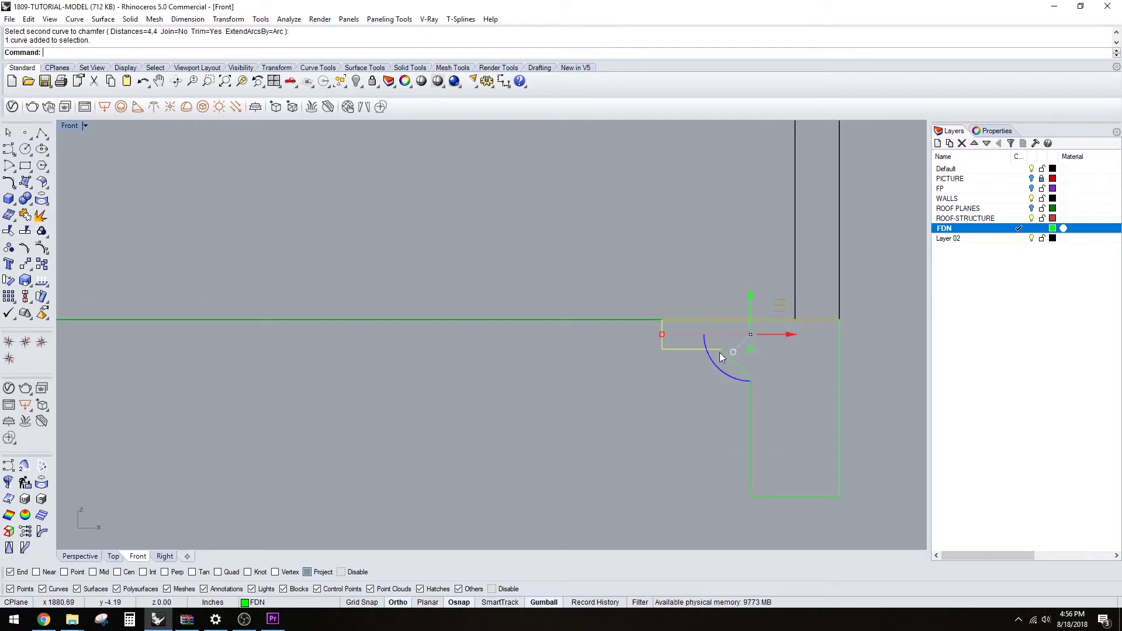
left_click(750, 372)
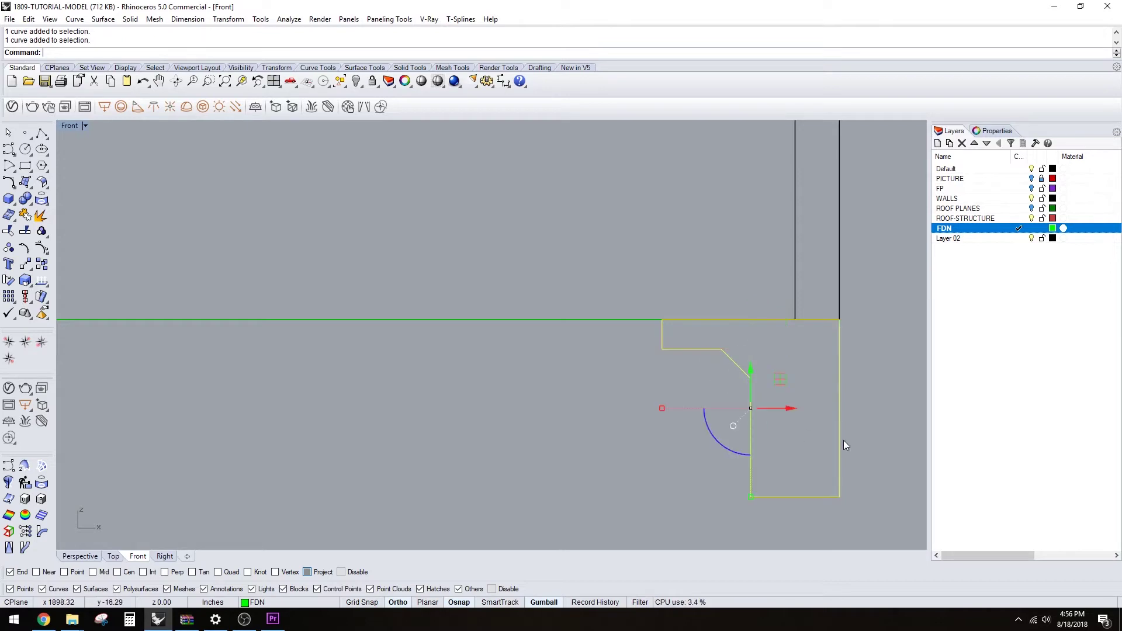
key("ctrl+j")
key("Escape")
left_click(839, 419)
scroll(795, 372, "up", 4)
right_click_drag(783, 328, 648, 353)
key("Escape")
scroll(716, 336, "up", 1)
scroll(704, 337, "down", 2)
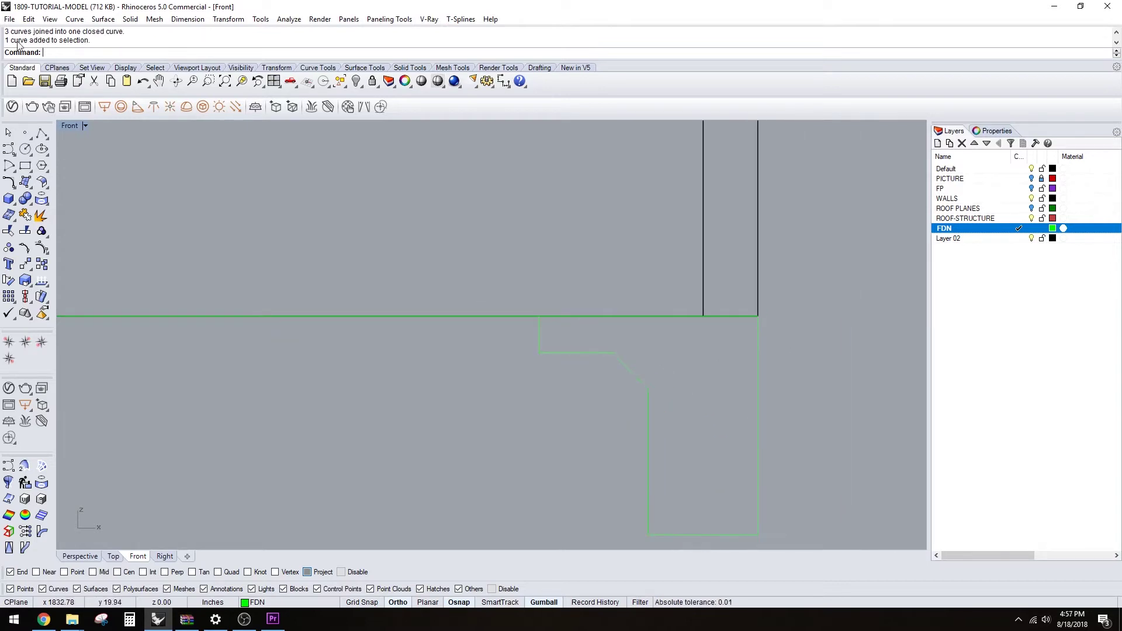
Turn on the Perp snap and draw a vertical line from the chamfer's upper end to the foundation line
left_click(42, 134)
left_click(619, 341)
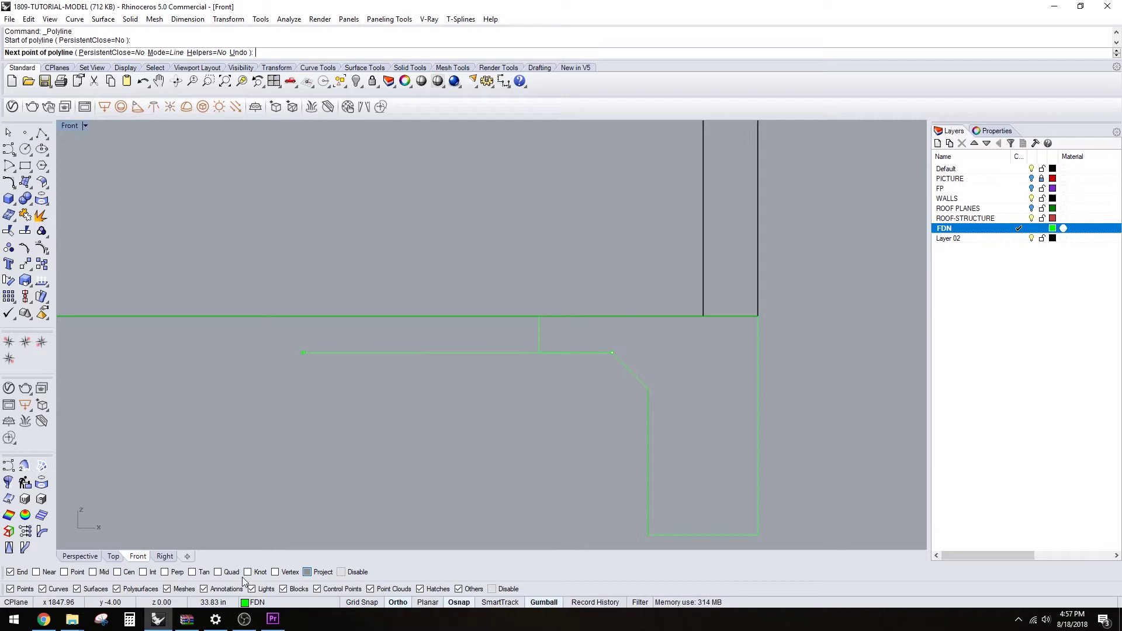
left_click(612, 316)
right_click(612, 316)
Trim away the part of the footing profile inward of the vertical line
left_click(613, 332)
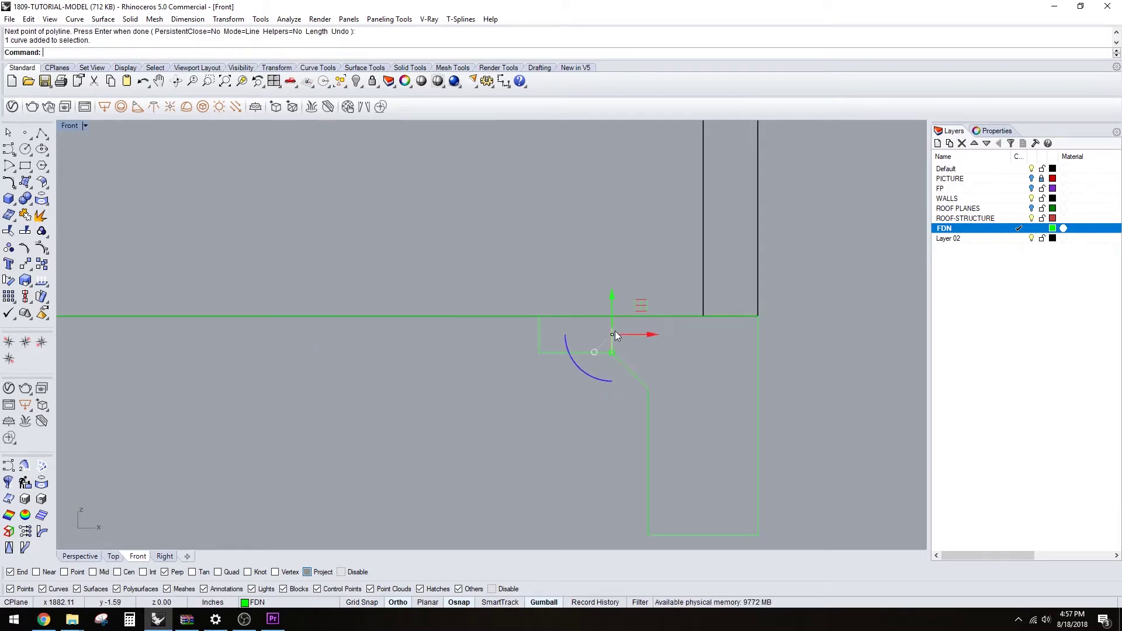
type("trim")
key("Return")
left_click(578, 351)
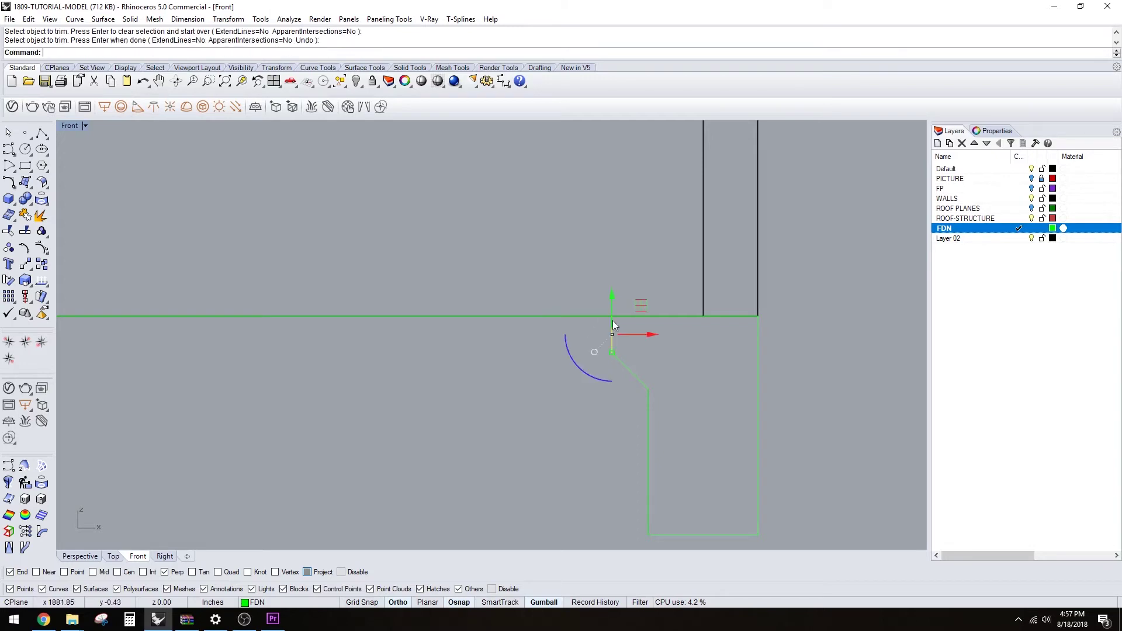
Join the trimmed footing profile and the vertical line into one closed curve, and check its corners
left_click_drag(582, 297, 741, 433)
scroll(597, 281, "down", 2)
left_click_drag(581, 273, 760, 509)
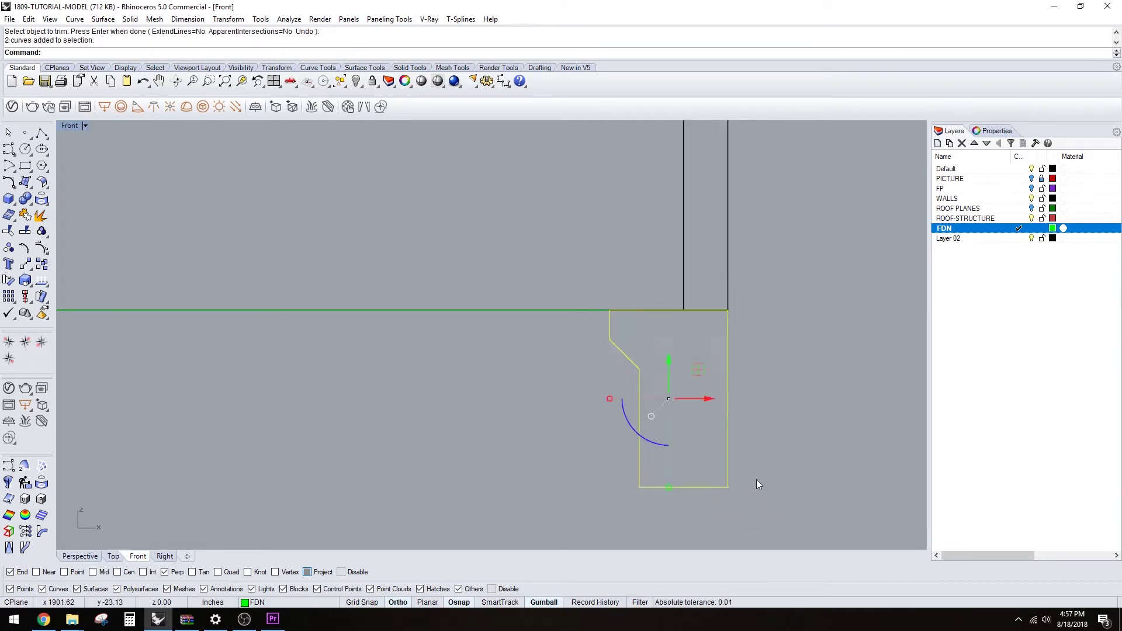
key("ctrl+j")
key("Escape")
left_click(613, 344)
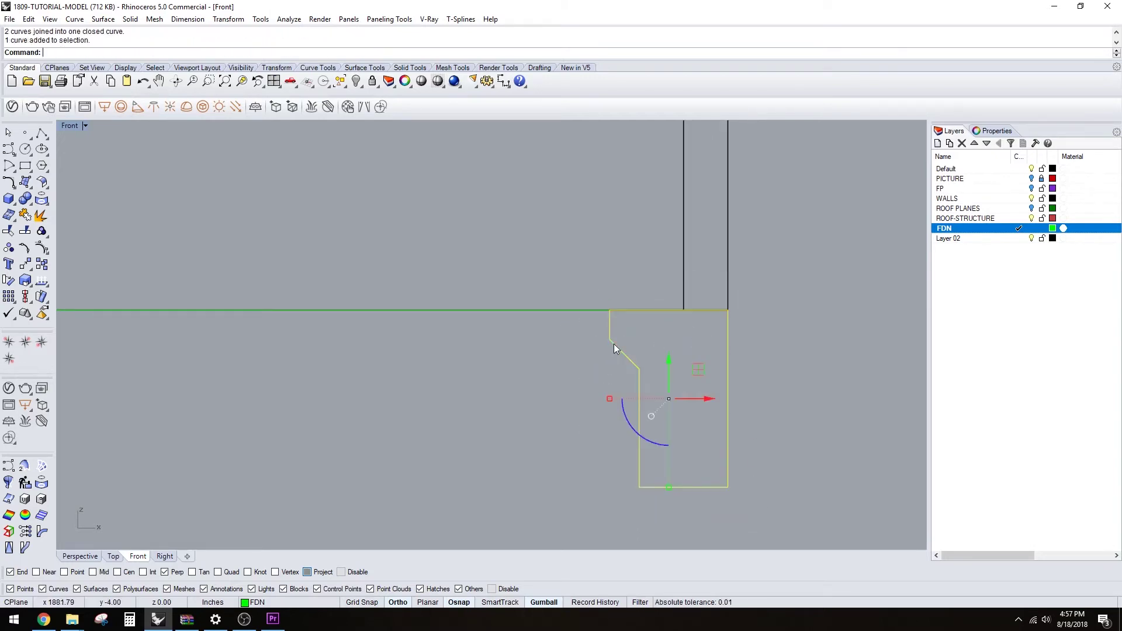
scroll(620, 312, "down", 6)
scroll(619, 312, "up", 10)
key("Escape")
scroll(692, 352, "down", 4)
right_click_drag(753, 431, 693, 380)
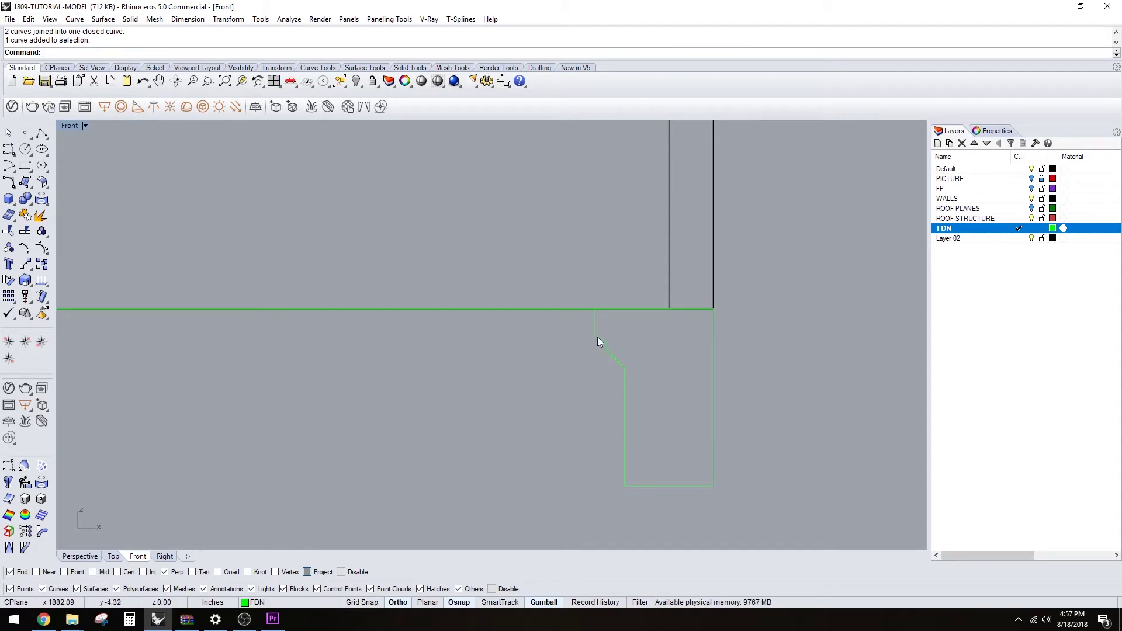
scroll(594, 356, "down", 5)
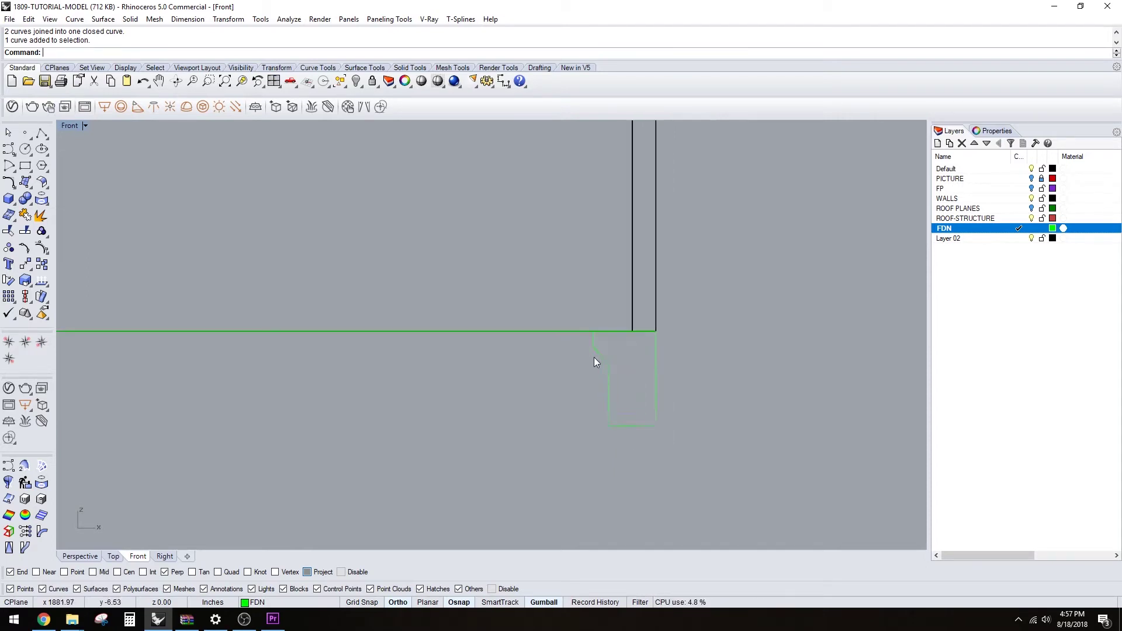
Maximize the Perspective view and examine where the footing profile sits relative to the end of the long wing
left_click(603, 360)
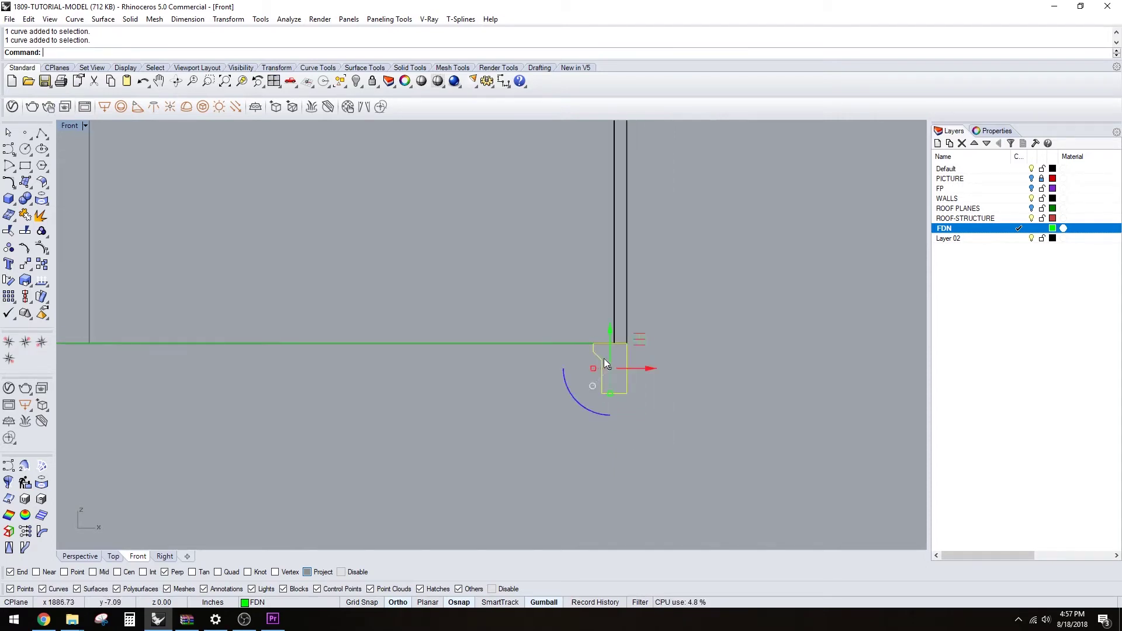
double_click(70, 126)
double_click(514, 130)
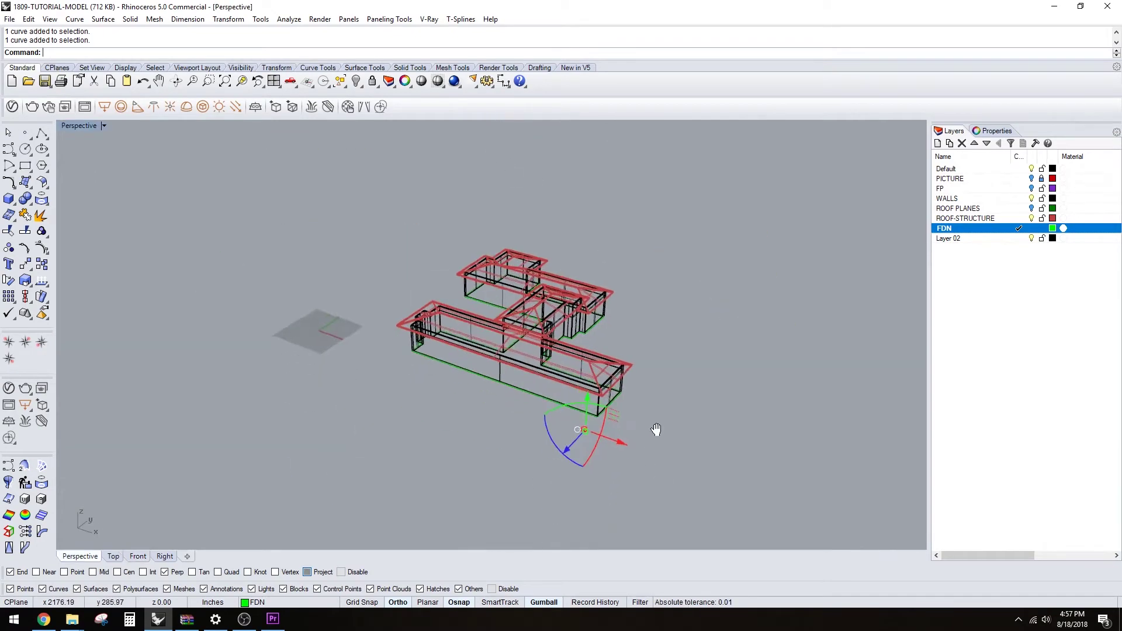
right_click_drag(656, 429, 493, 433)
scroll(327, 413, "up", 7)
right_click_drag(401, 405, 619, 369)
key("Escape")
scroll(649, 359, "up", 4)
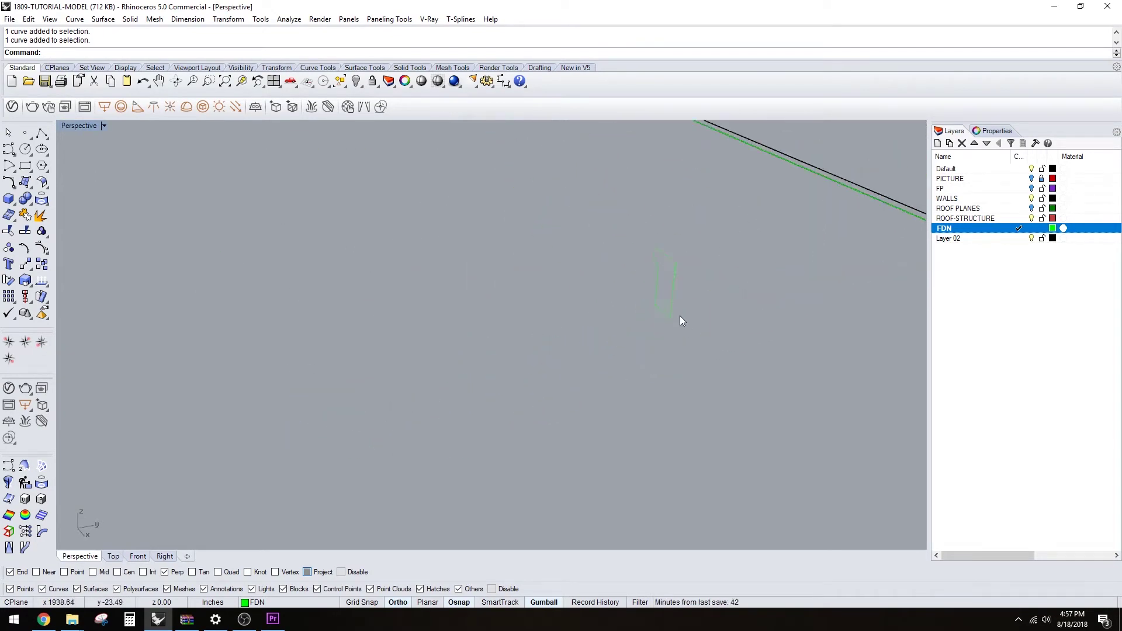
scroll(679, 315, "down", 4)
right_click_drag(679, 316, 650, 338, "shift")
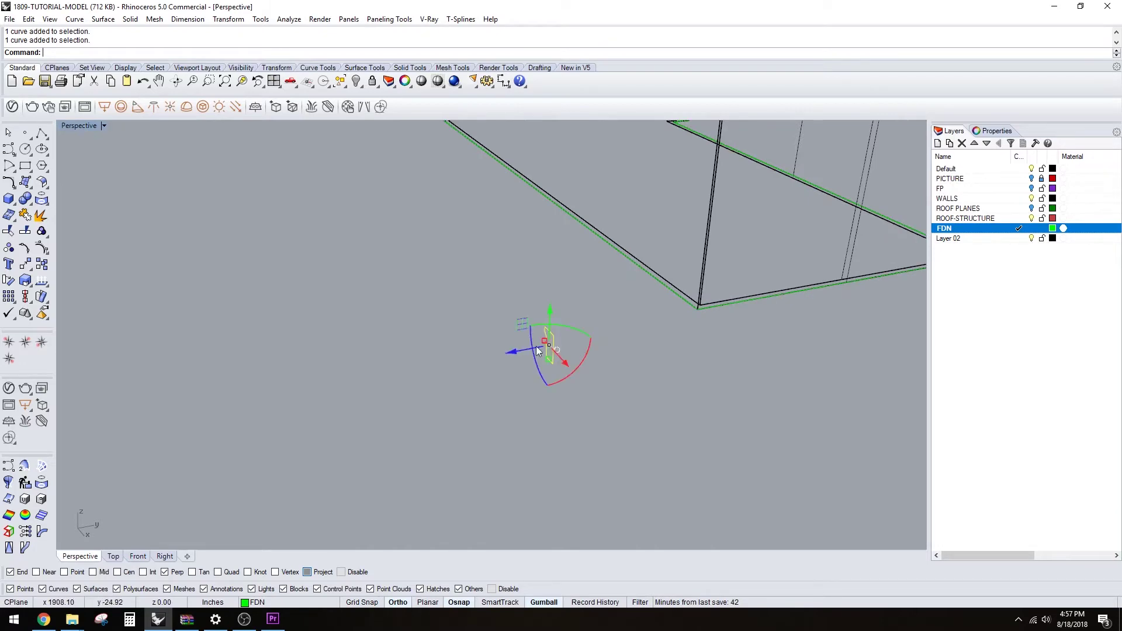
scroll(634, 352, "down", 6)
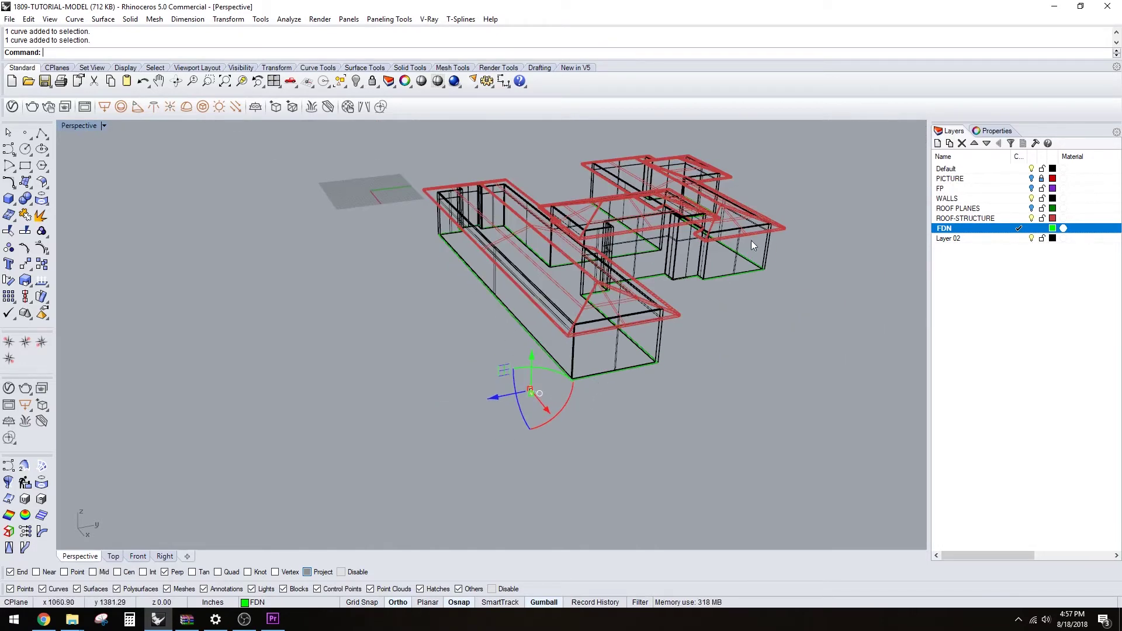
scroll(517, 390, "up", 8)
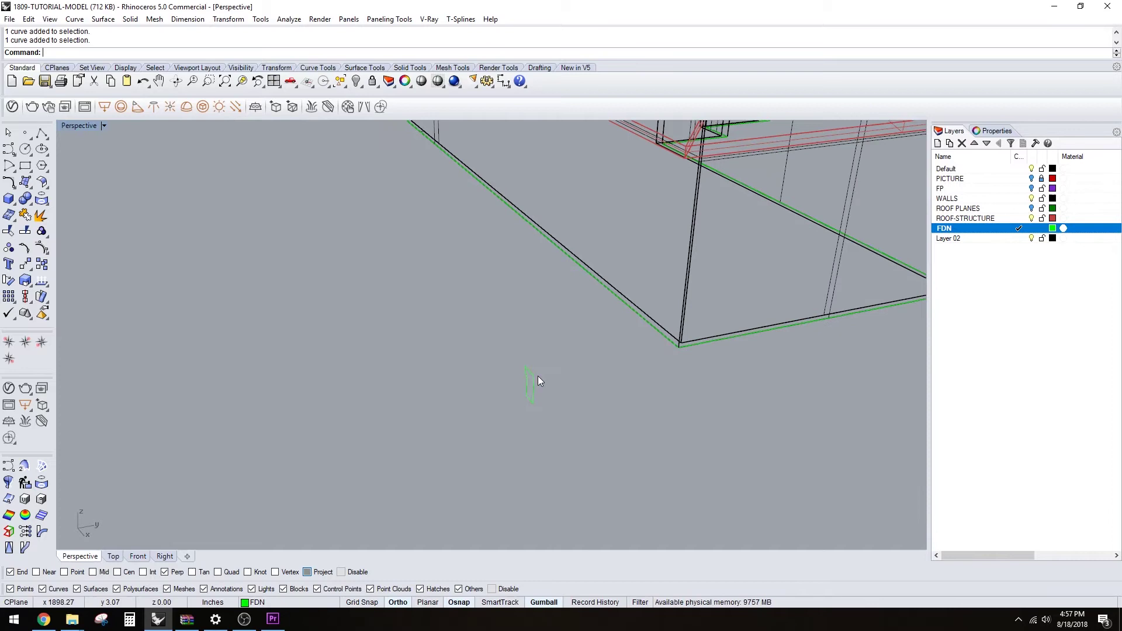
scroll(538, 379, "up", 4)
left_click(530, 386)
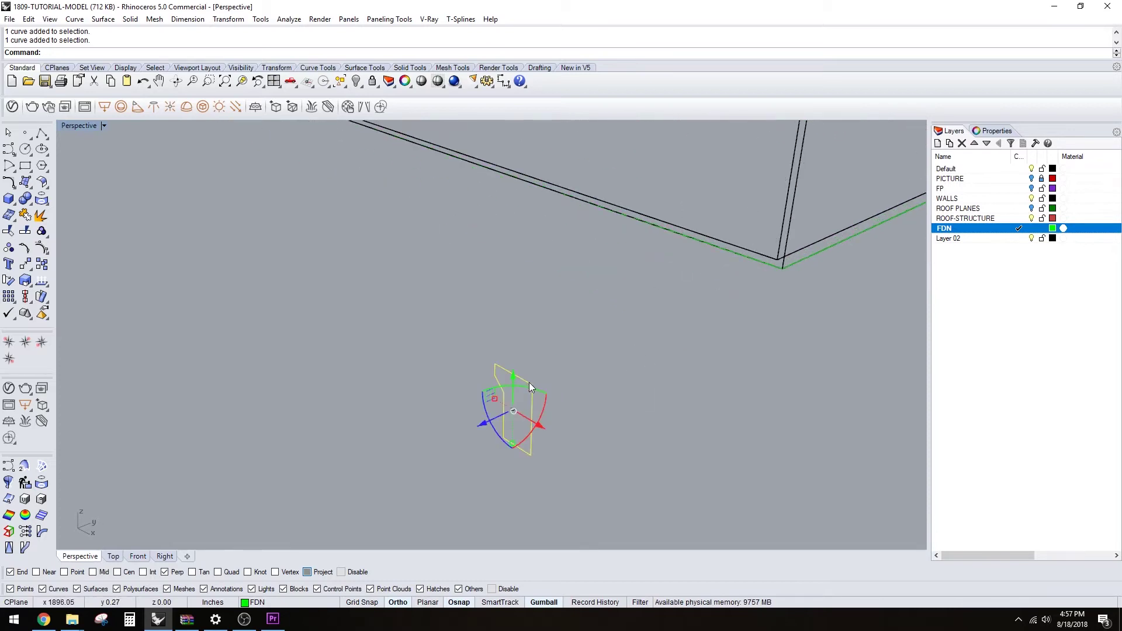
right_click_drag(529, 385, 742, 299)
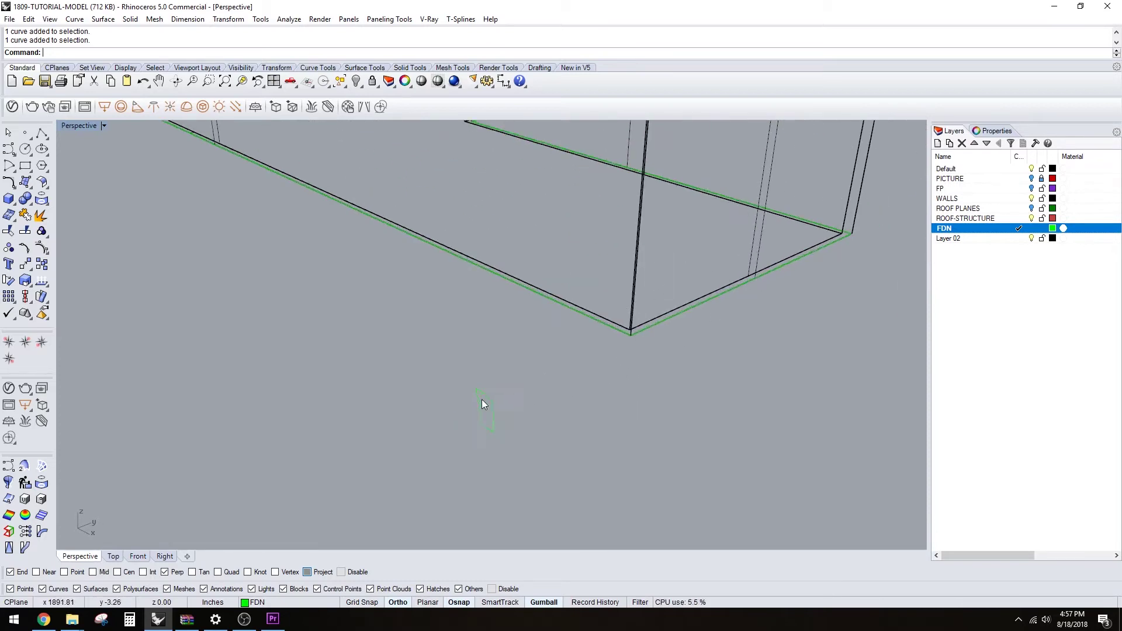
Move the footing profile by its outer top corner to the midpoint of the long wing's end edge, using the Mid snap instead of Perp
scroll(481, 399, "up", 2)
left_click(491, 400)
scroll(489, 394, "up", 2)
type("m")
key("Return")
left_click(497, 399)
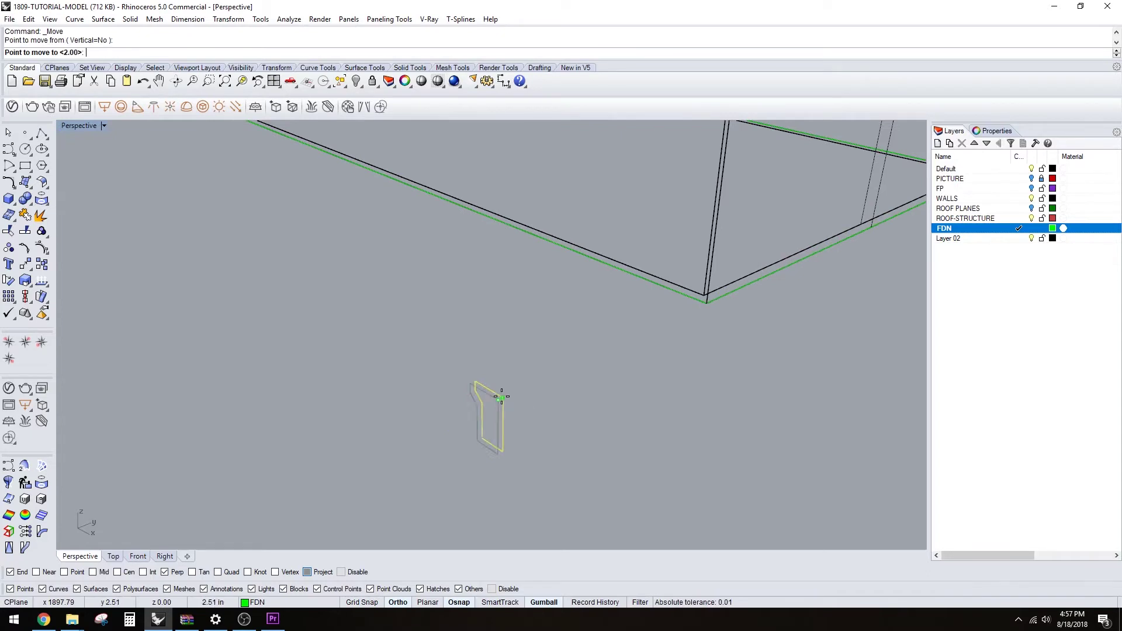
scroll(501, 396, "down", 6)
scroll(669, 355, "up", 6)
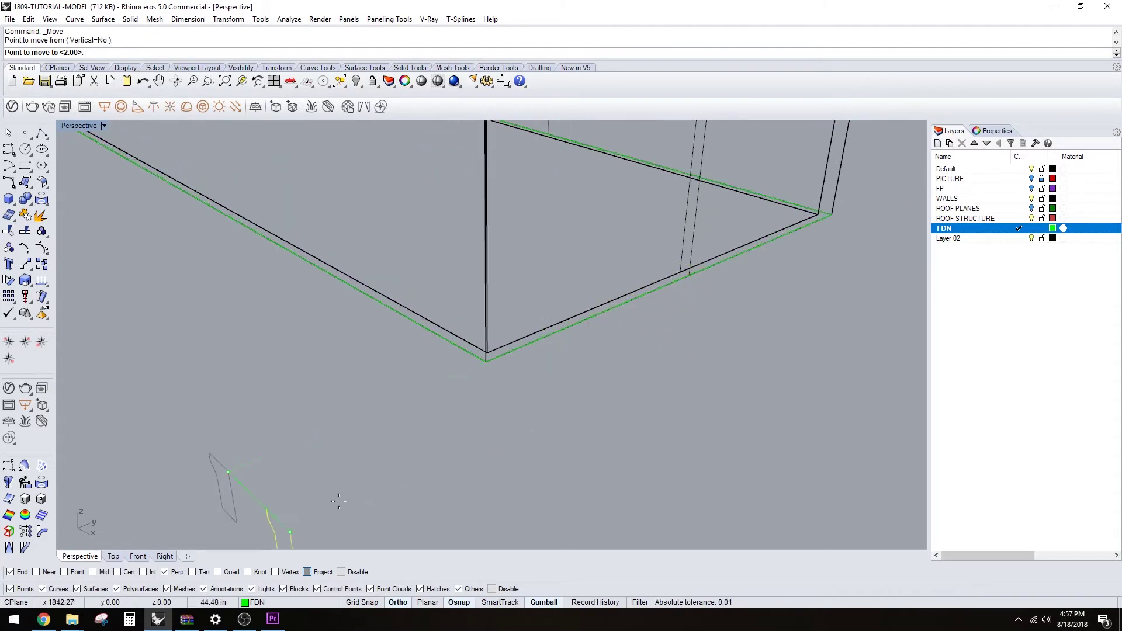
left_click(101, 573)
left_click(175, 573)
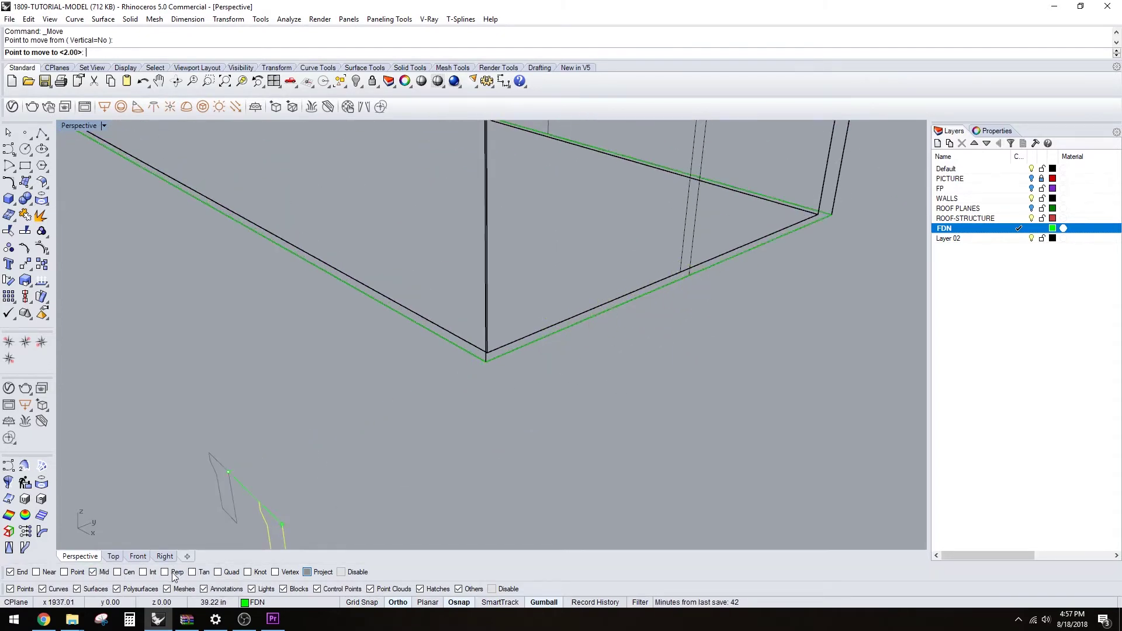
left_click(687, 277)
key("Escape")
Sweep the closed footing profile along the wall base outline with Sweep1, using the Freeform style without simplification
scroll(687, 257, "down", 5)
scroll(718, 254, "up", 4)
right_click_drag(719, 257, 551, 408)
scroll(503, 426, "down", 5)
scroll(551, 408, "up", 6)
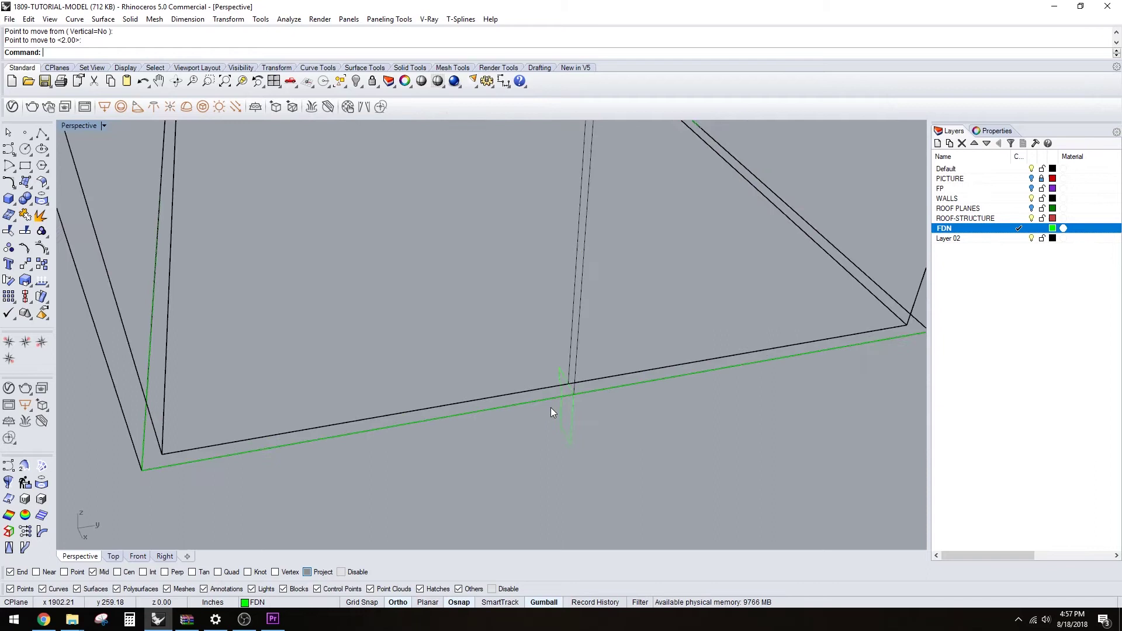
left_click(548, 402)
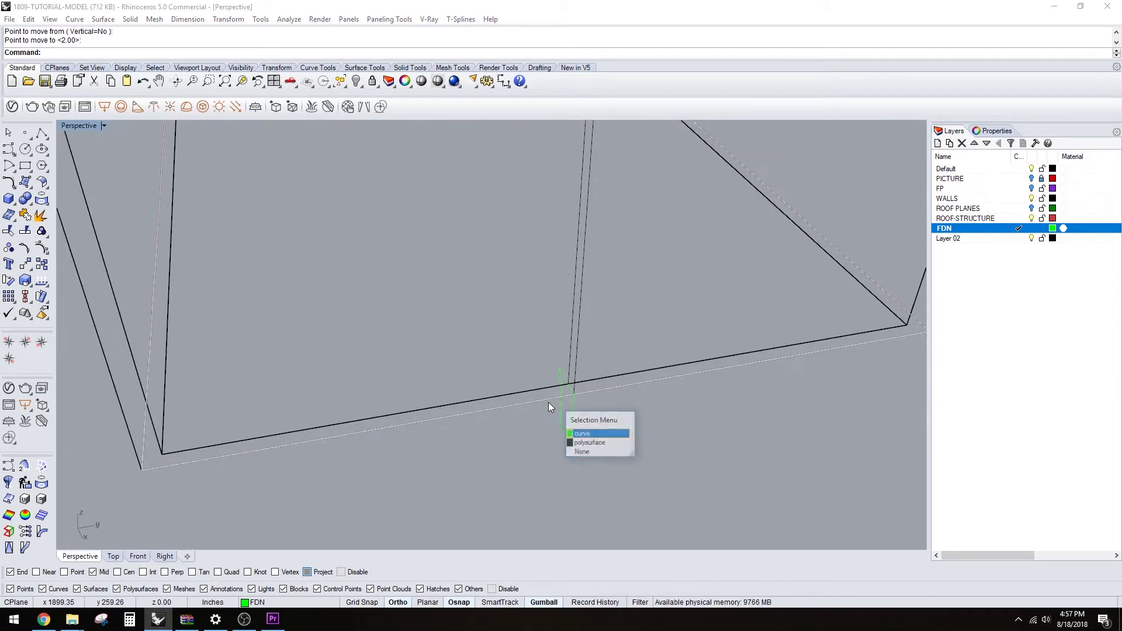
left_click(580, 442)
right_click_drag(464, 484, 537, 435)
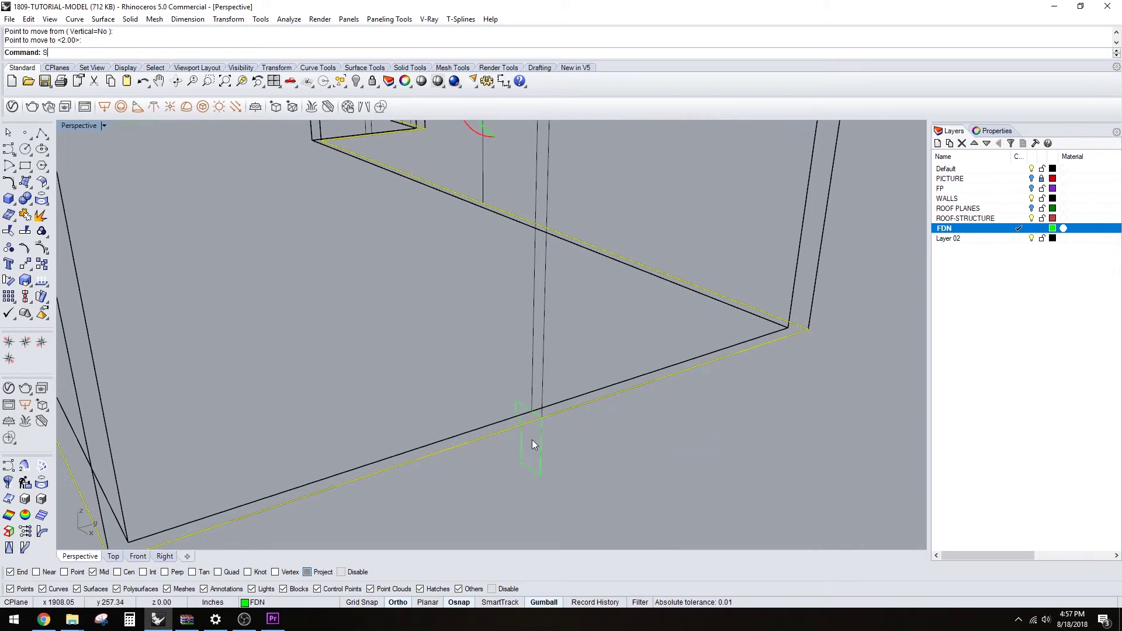
key("Return")
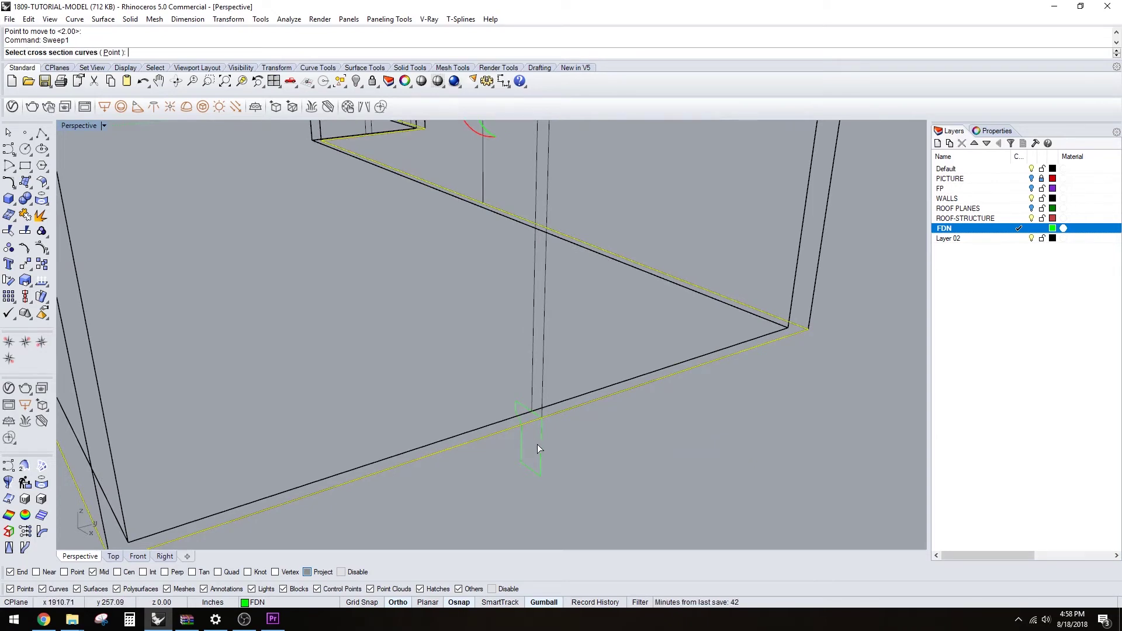
left_click(538, 445)
key("Return")
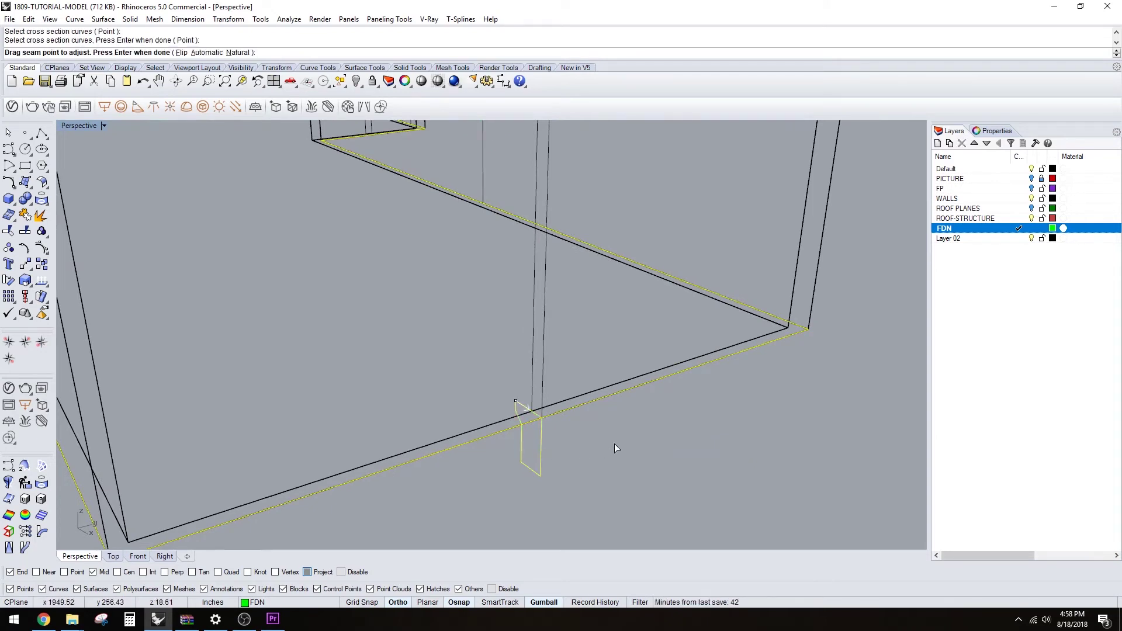
scroll(588, 397, "down", 6)
right_click_drag(587, 384, 612, 383)
scroll(383, 349, "down", 3)
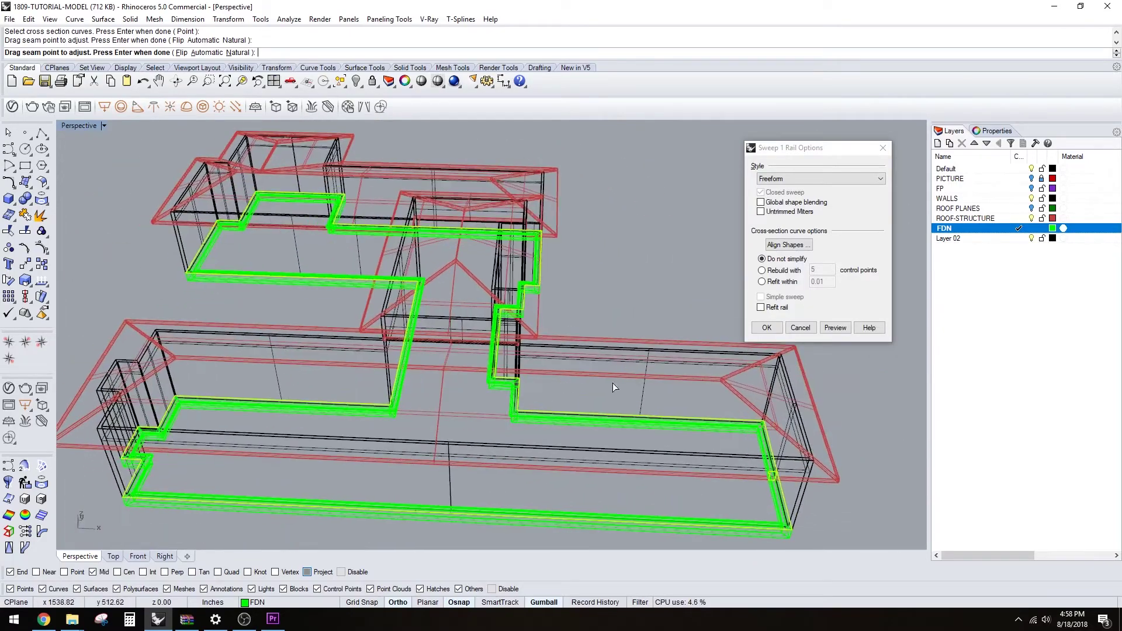
left_click(767, 328)
Delete the base outline curve used as the sweep rail, and set the Perspective view to Shaded display
right_click_drag(770, 330, 678, 430)
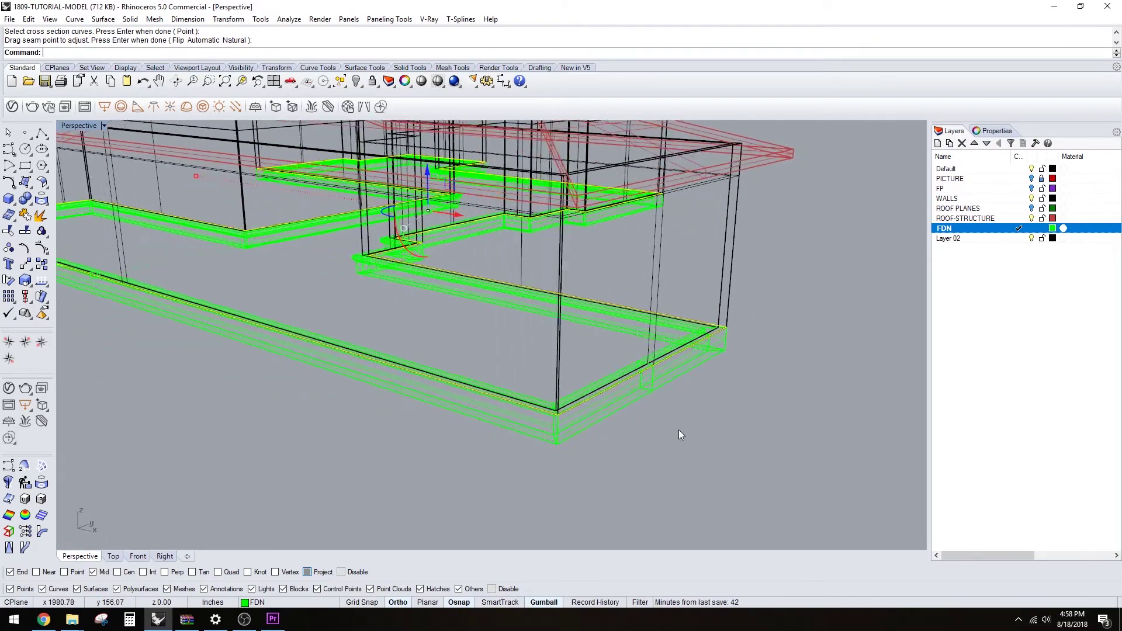
key("Delete")
left_click(84, 129)
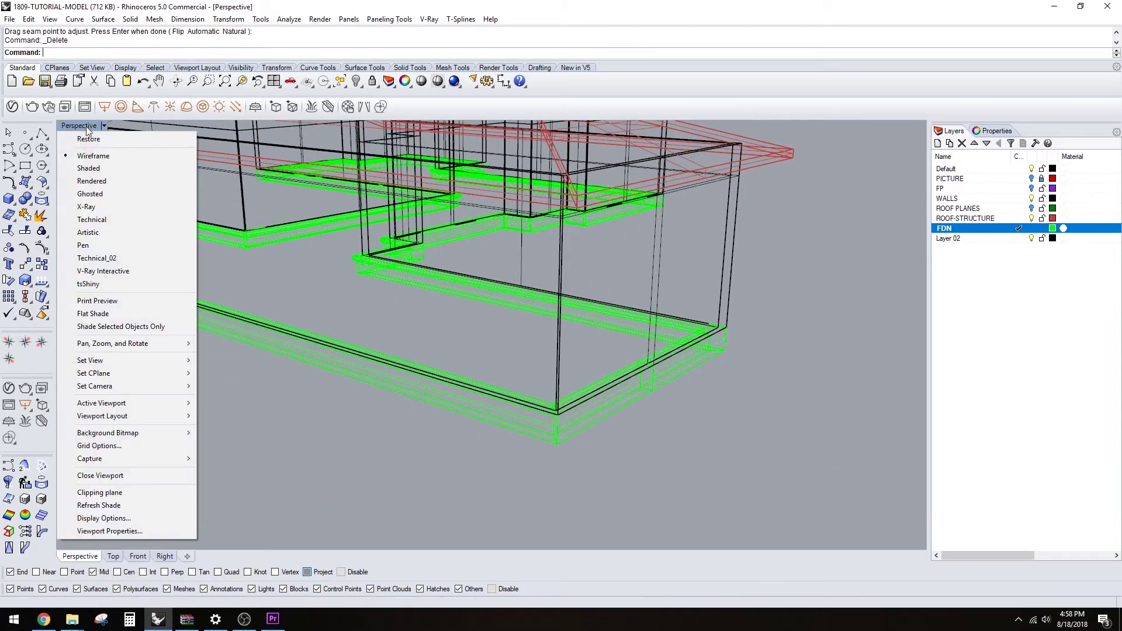
left_click(100, 169)
Hide the WALLS and ROOF-STRUCTURE layers to isolate the swept footing
mouse_move(549, 342)
right_mouse_down()
mouse_move(766, 280)
mouse_move(560, 355)
mouse_move(474, 324)
mouse_move(517, 371)
mouse_move(486, 346)
mouse_move(697, 359)
mouse_move(471, 401)
mouse_move(481, 403)
mouse_move(564, 347)
mouse_move(482, 374)
mouse_move(324, 301)
mouse_move(263, 362)
mouse_move(180, 397)
mouse_move(426, 362)
mouse_move(510, 374)
mouse_move(576, 433)
mouse_move(466, 391)
mouse_move(484, 409)
right_mouse_up()
scroll(325, 301, "up", 8)
scroll(324, 302, "down", 4)
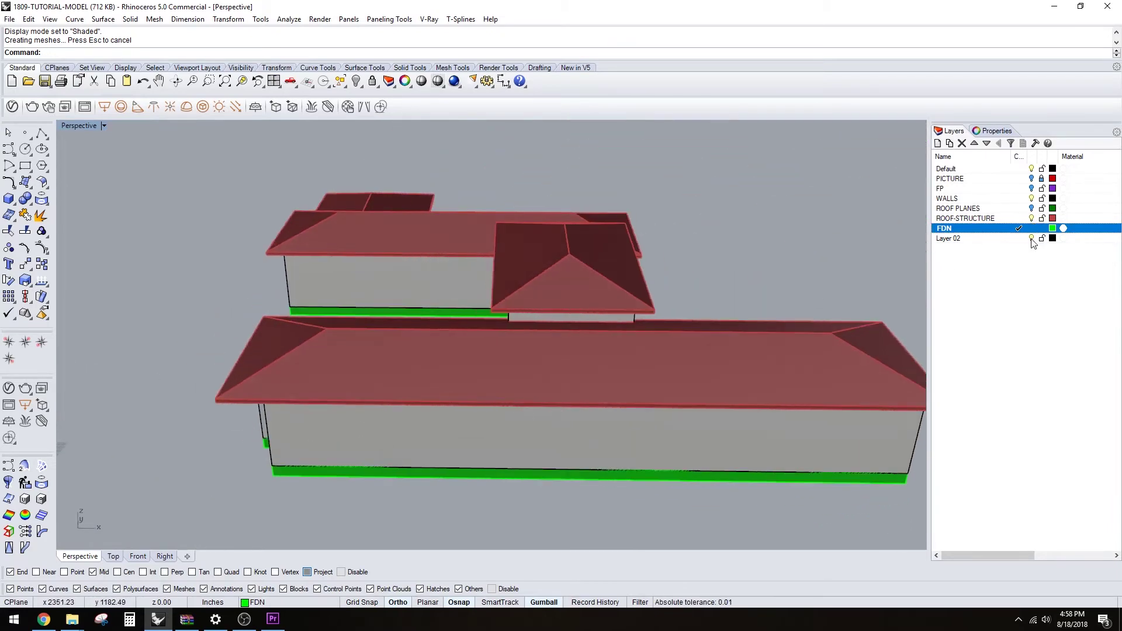
left_click(1031, 198)
left_click(1031, 218)
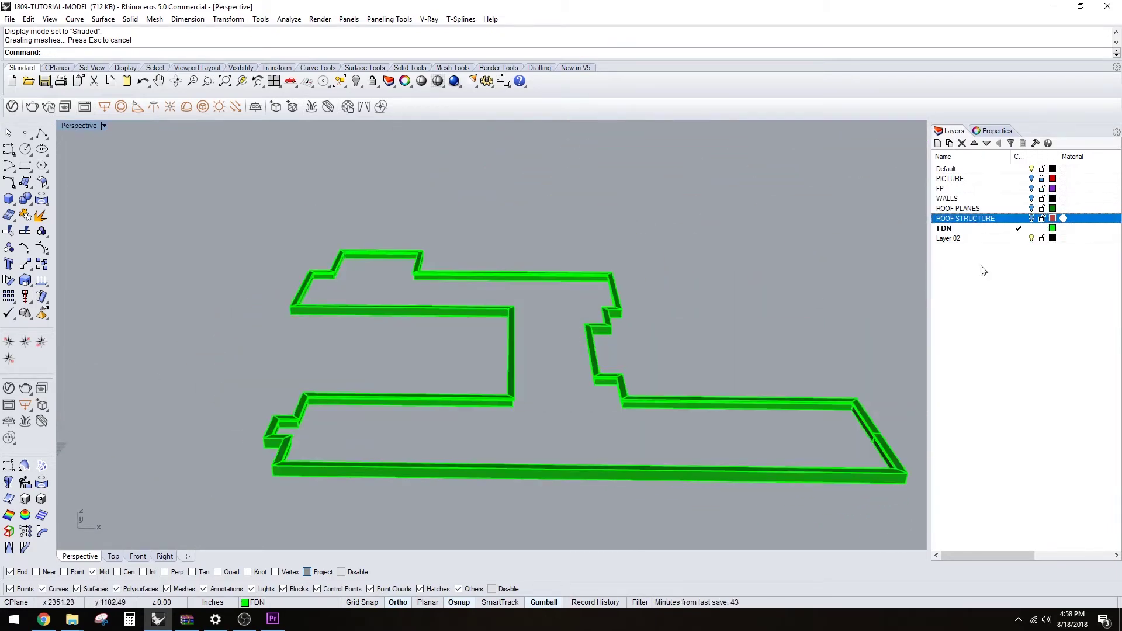
Examine the swept footing's mitred corners and stepped profile around the whole perimeter
scroll(422, 396, "up", 5)
scroll(303, 443, "down", 2)
scroll(261, 391, "up", 6)
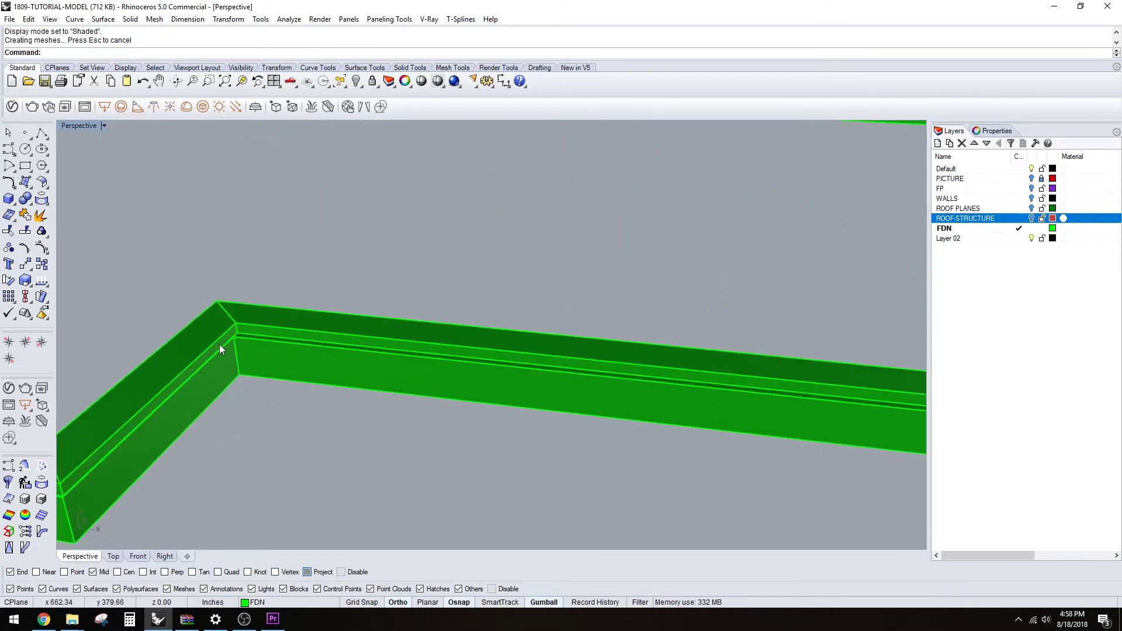
left_click(233, 314)
key("Escape")
scroll(232, 316, "down", 7)
scroll(229, 313, "up", 6)
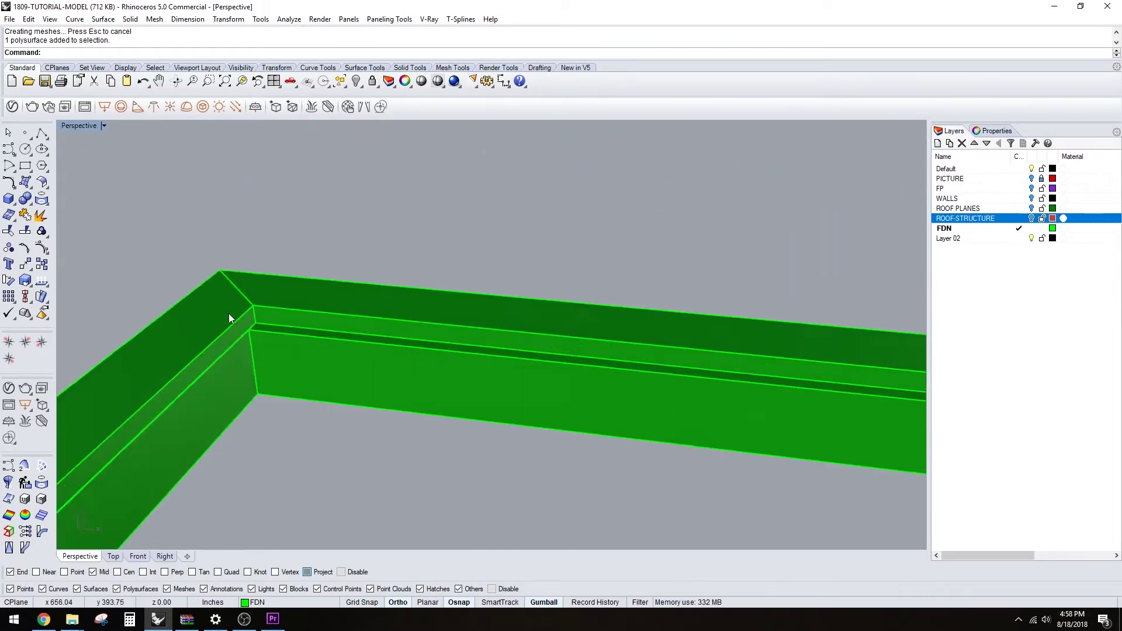
scroll(258, 321, "down", 10)
scroll(319, 321, "up", 6)
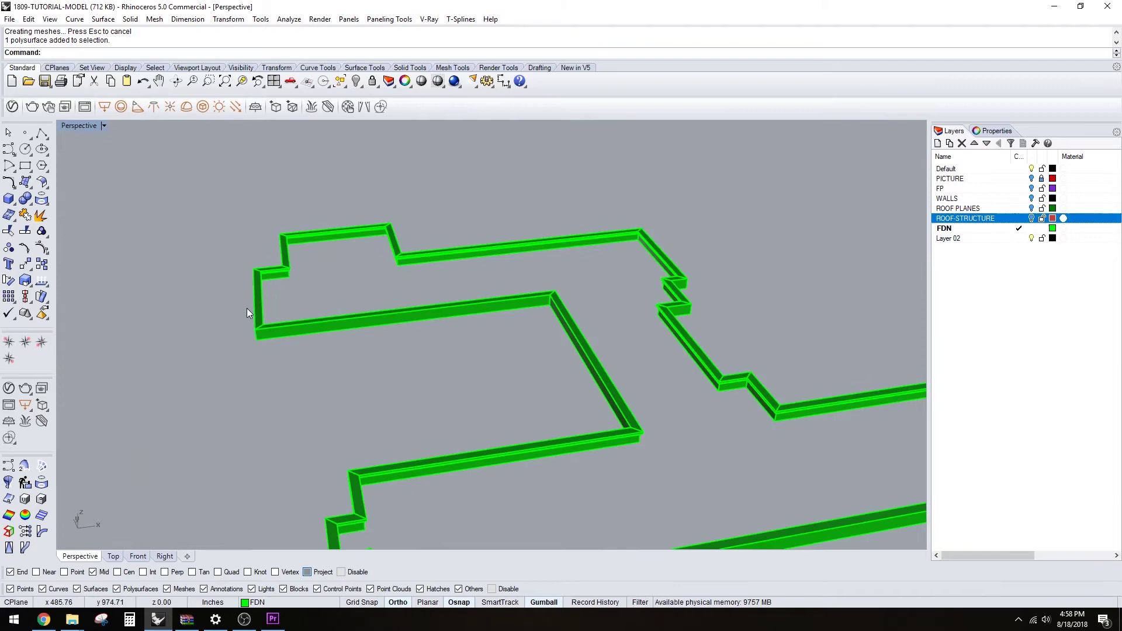
scroll(270, 331, "down", 6)
right_click_drag(350, 355, 352, 381)
scroll(439, 380, "up", 4)
scroll(427, 356, "up", 8)
scroll(541, 342, "down", 3)
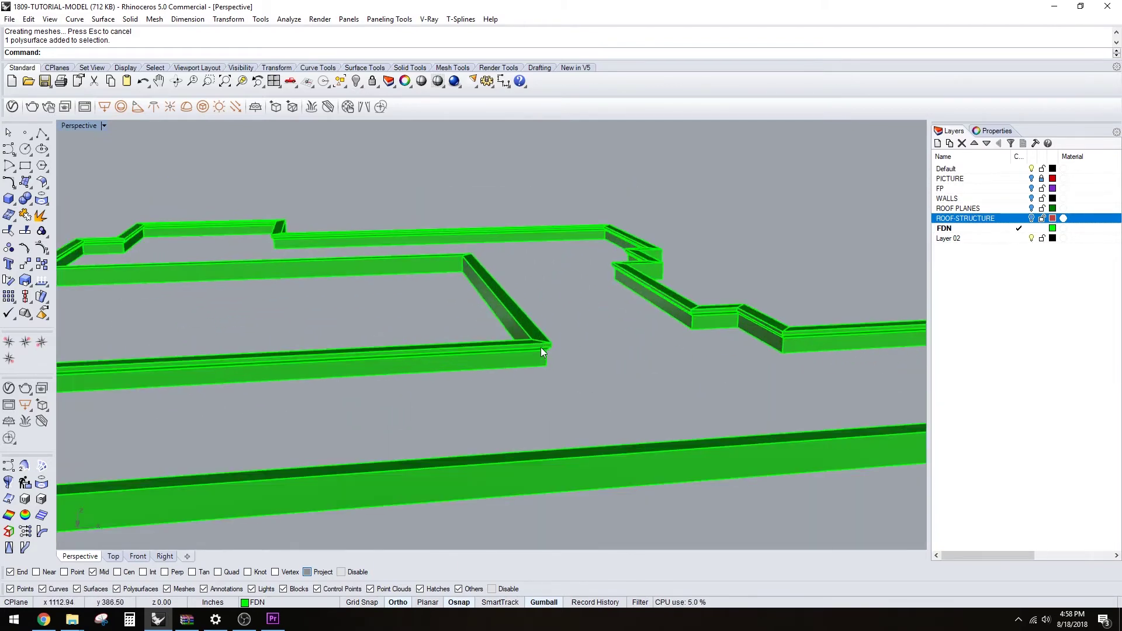
scroll(542, 348, "up", 3)
scroll(544, 348, "down", 3)
Create a BoundingBox solid around the swept footing
left_click(590, 390)
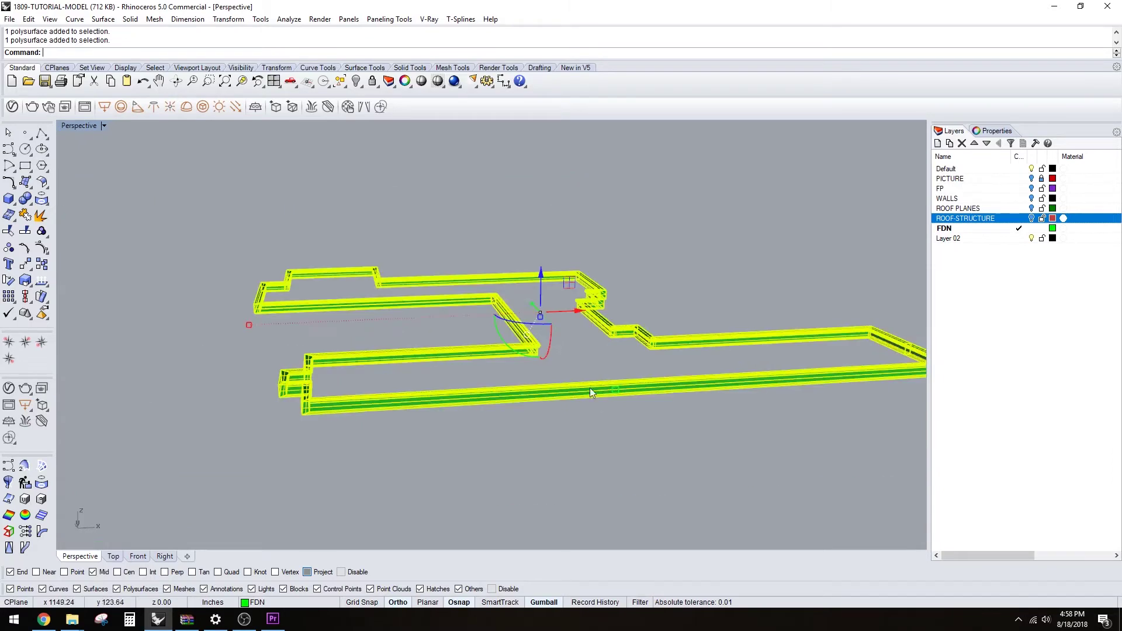
right_click_drag(555, 396, 584, 441)
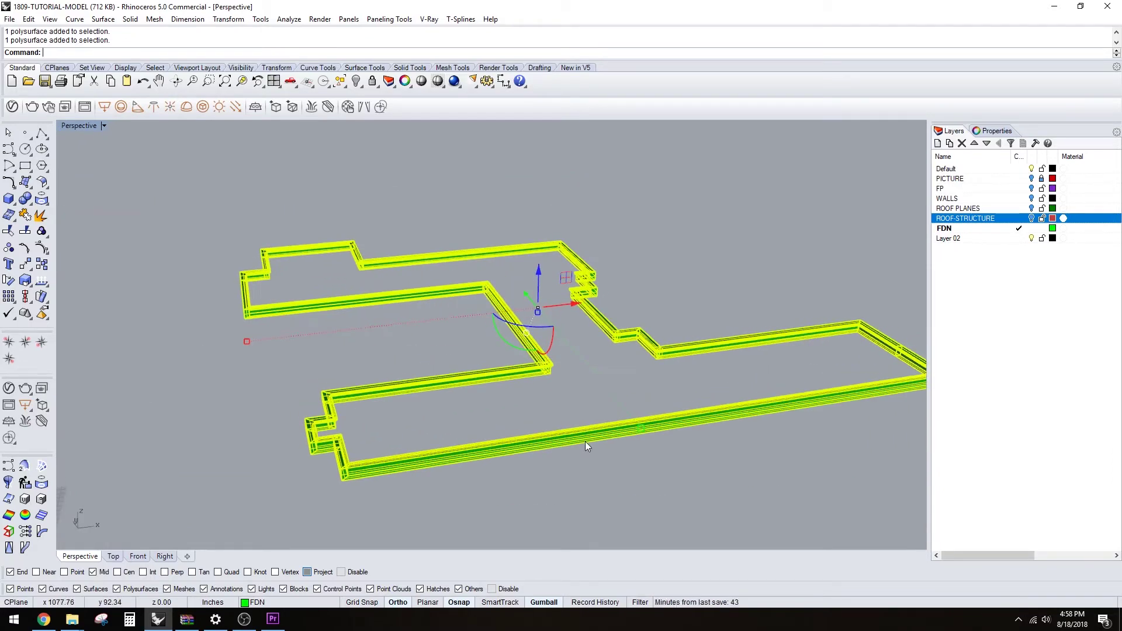
type("BoundingBox")
key("Return")
key("Return")
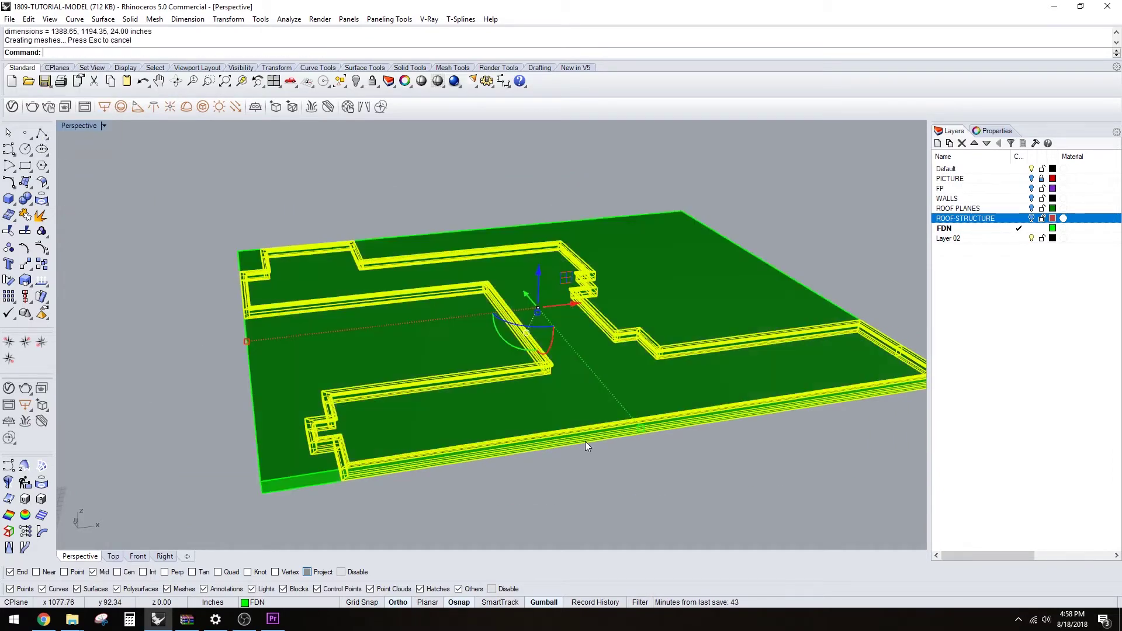
Try to scale the bounding box in one direction from its top corner, and turn off the Project snap
left_click(653, 327)
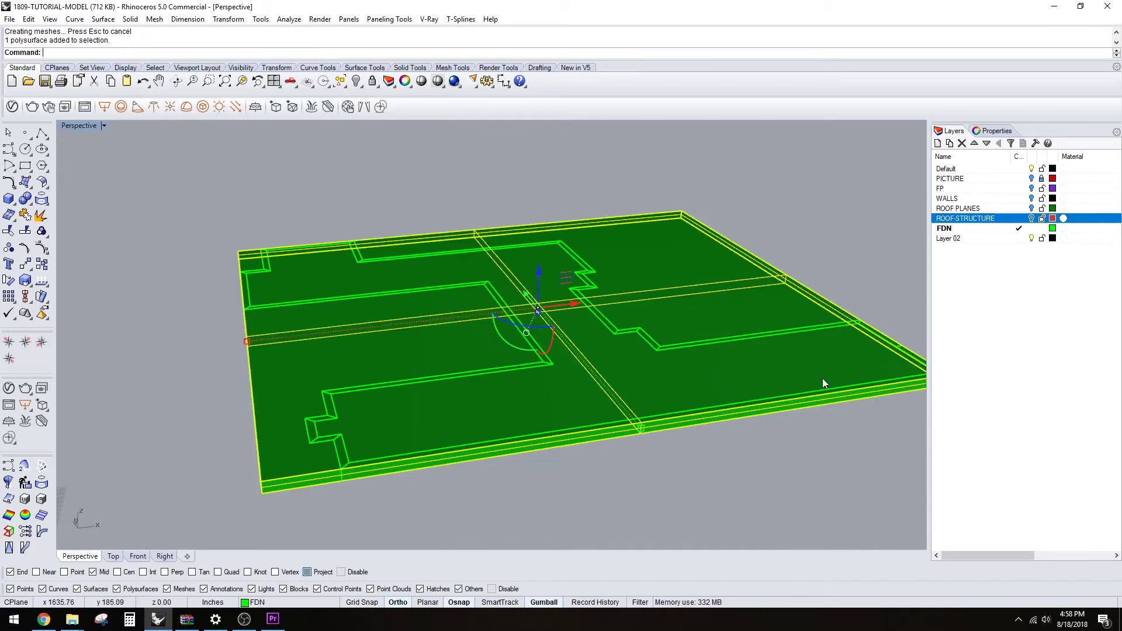
scroll(687, 349, "up", 6)
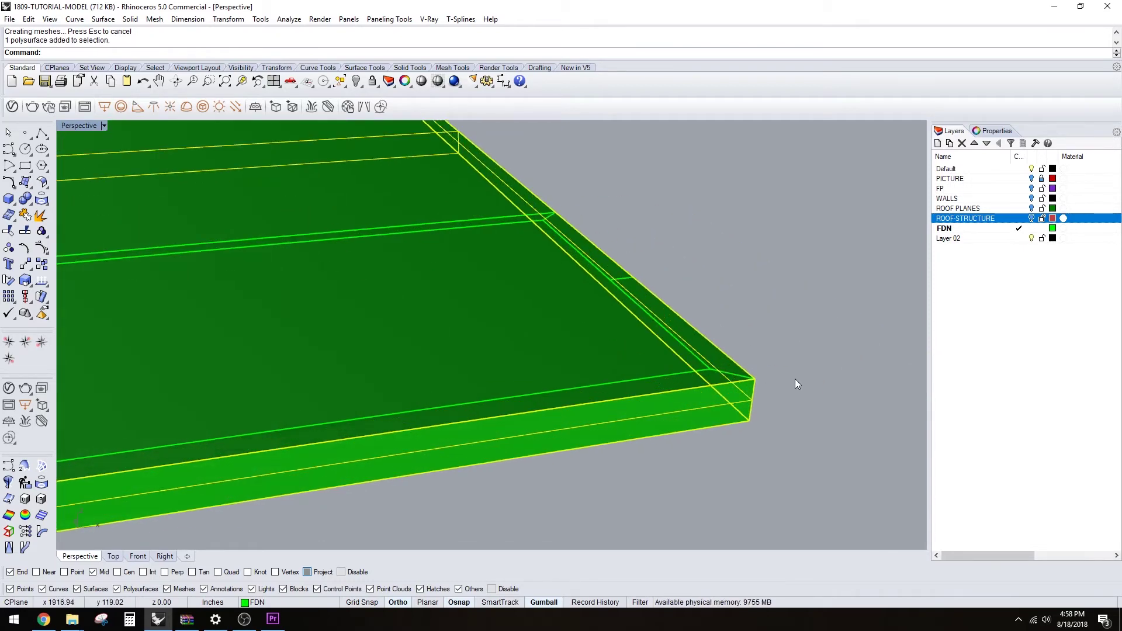
type("Scale1D")
key("Return")
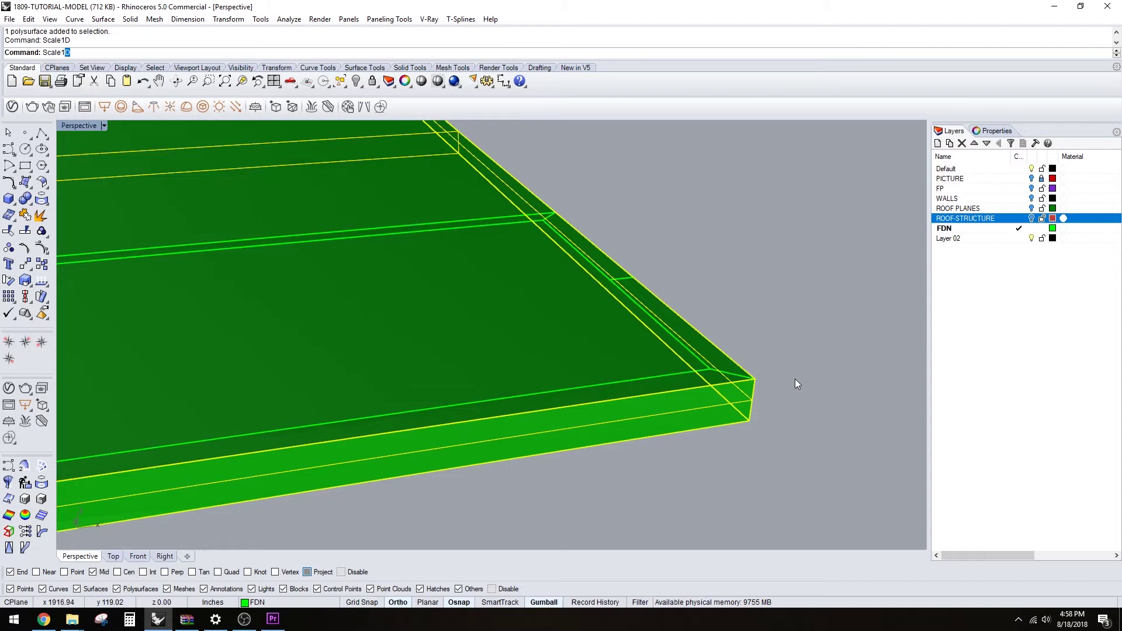
scroll(771, 380, "up", 1)
left_click(750, 379)
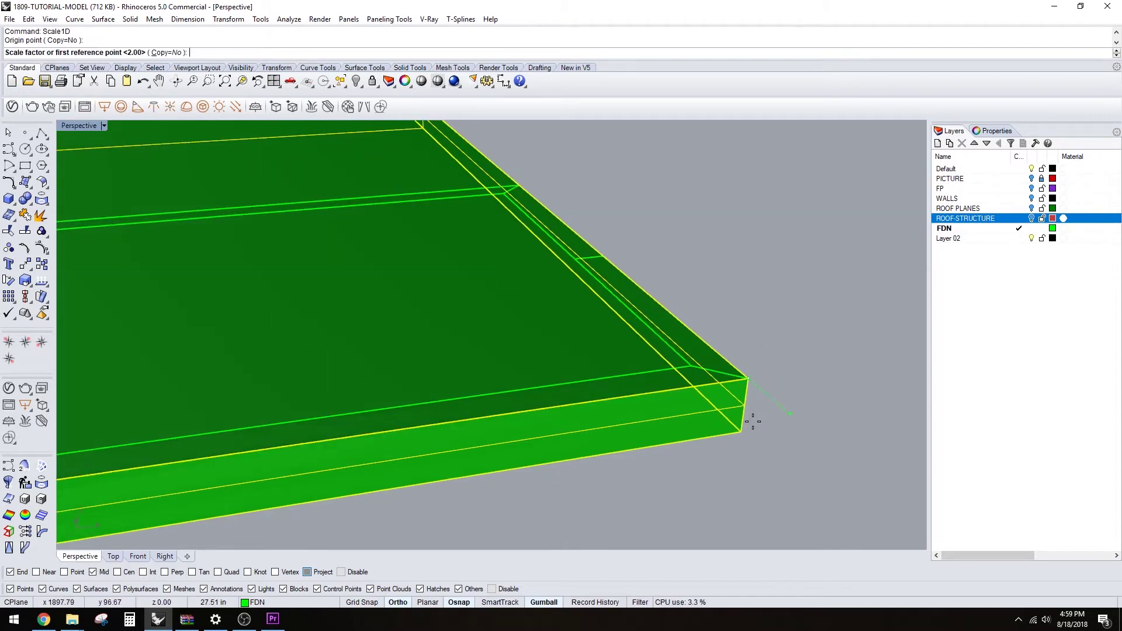
left_click(748, 429)
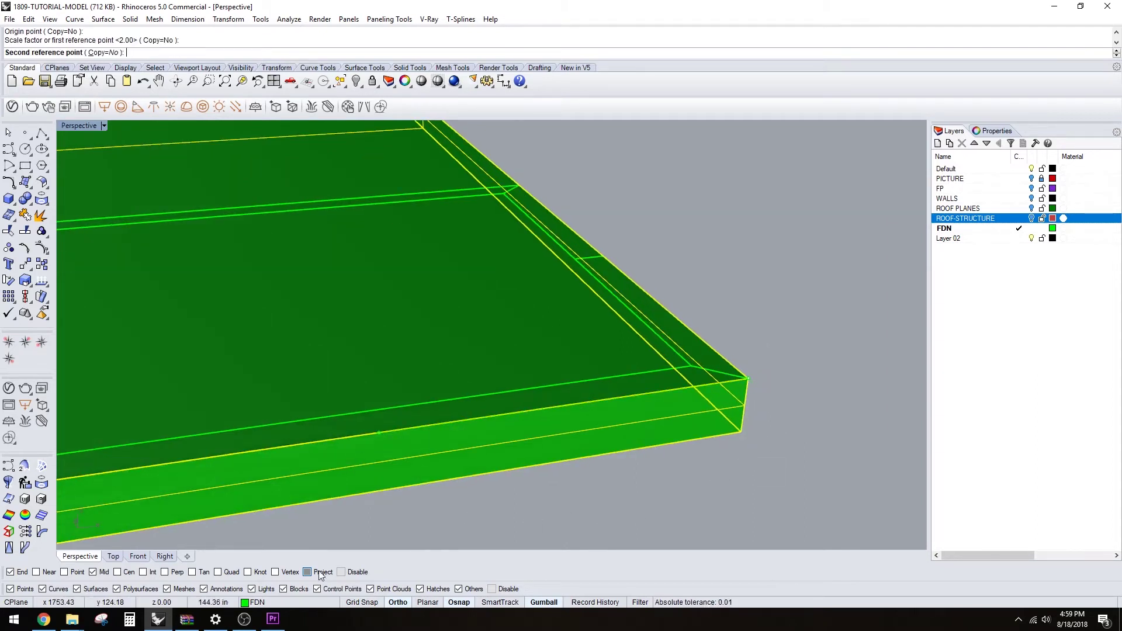
left_click(741, 434)
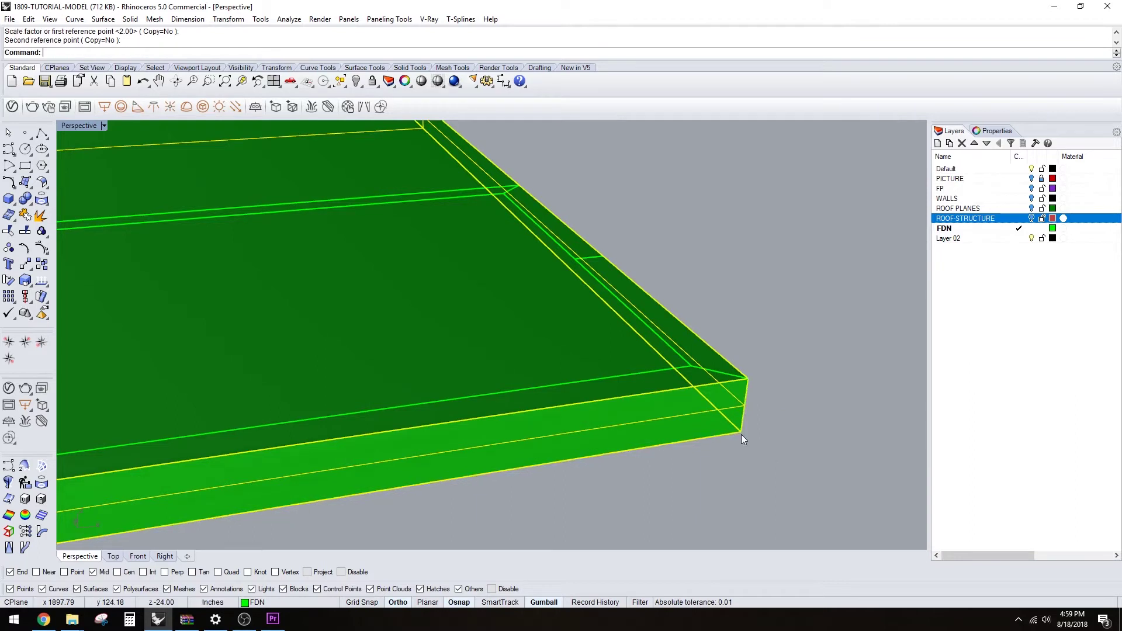
Scale the bounding box vertically from its top corner with Scale1D, using the bottom corner as reference, to a 4-inch thickness
key("Return")
left_click(753, 385)
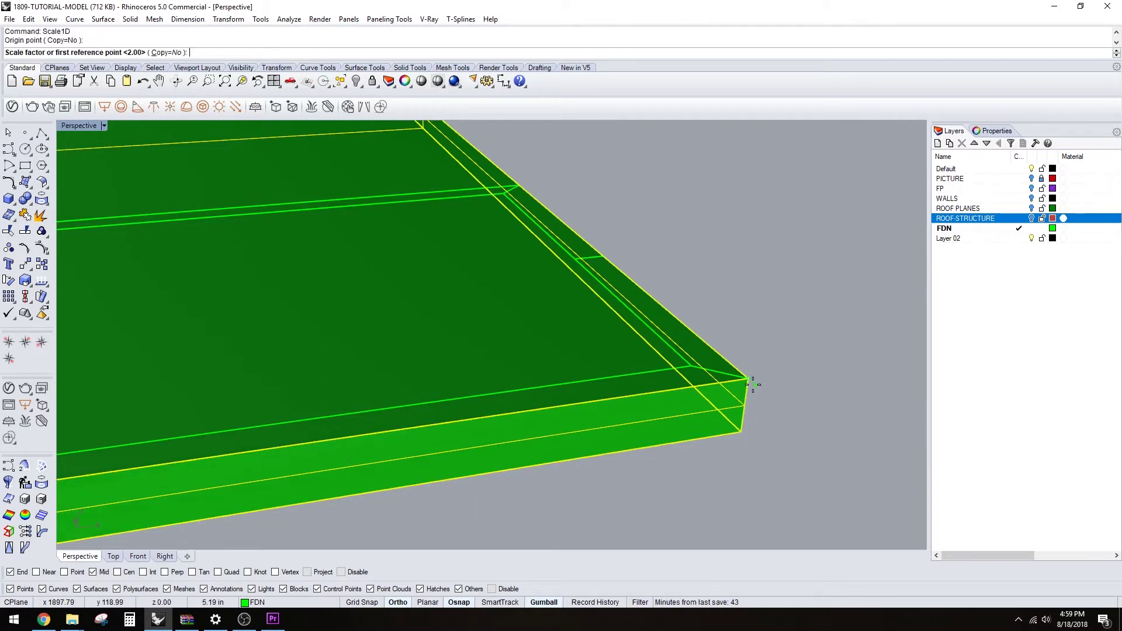
left_click(743, 433)
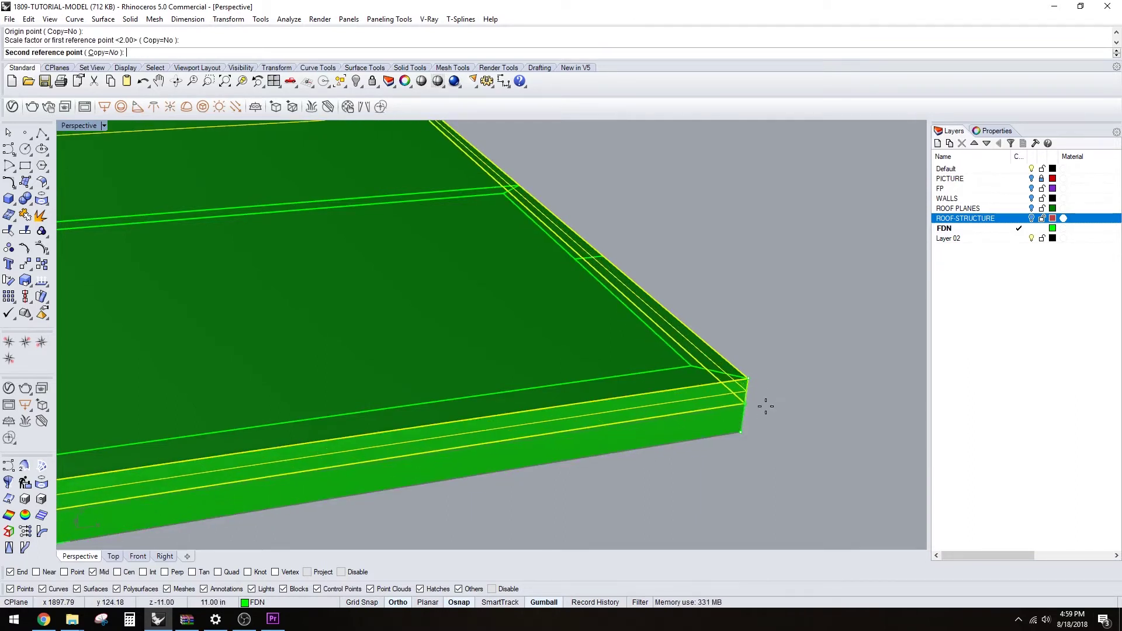
scroll(764, 406, "down", 5)
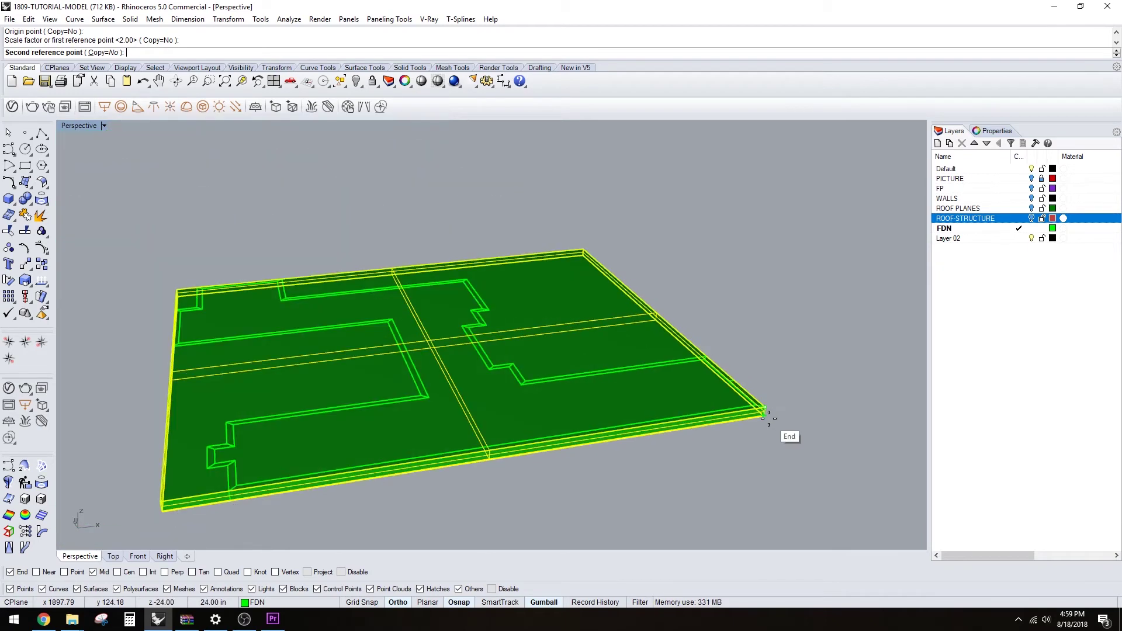
scroll(760, 416, "up", 5)
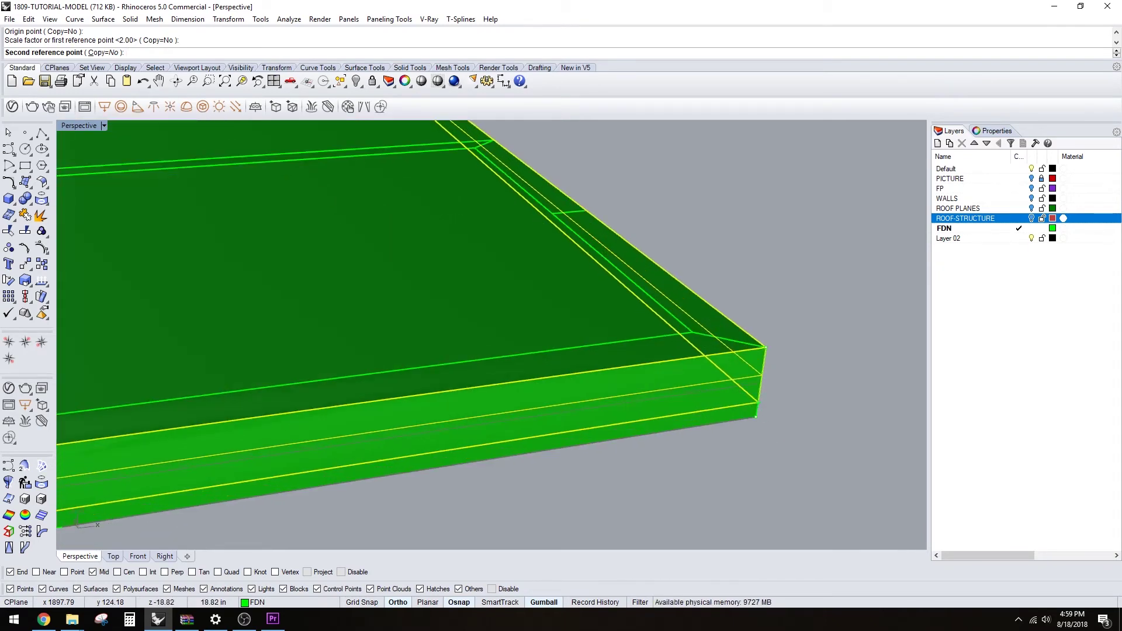
type("4")
key("Return")
Examine how the thinned slab box sits against the footing and where it extends beyond the house outline
scroll(783, 404, "down", 6)
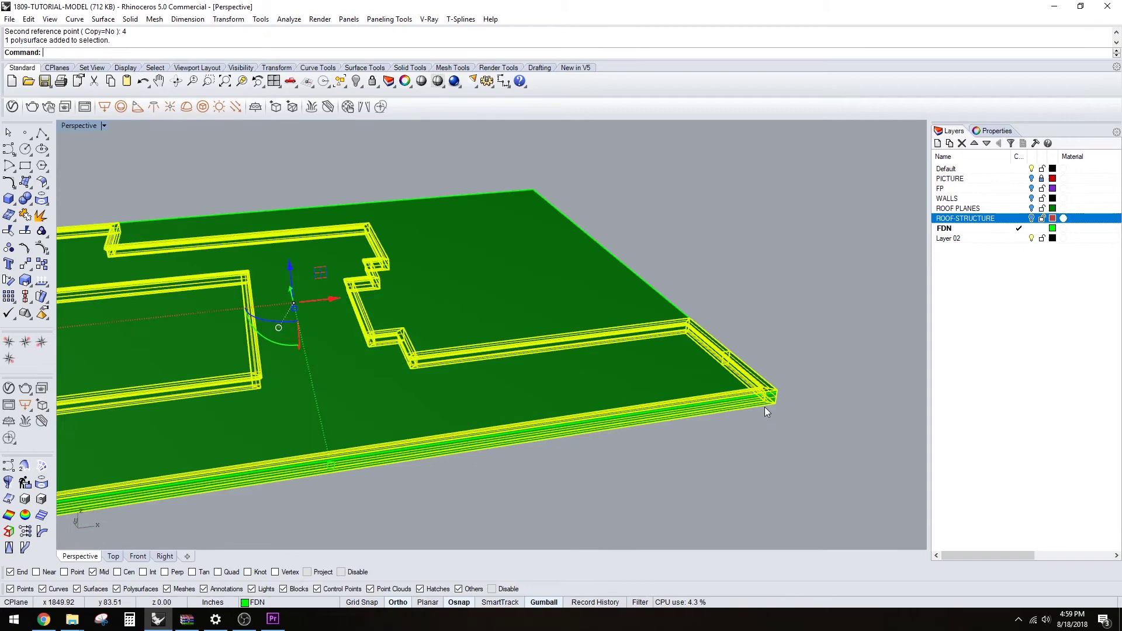
key("Escape")
left_click(635, 314)
right_click_drag(635, 314, 773, 383)
key("Escape")
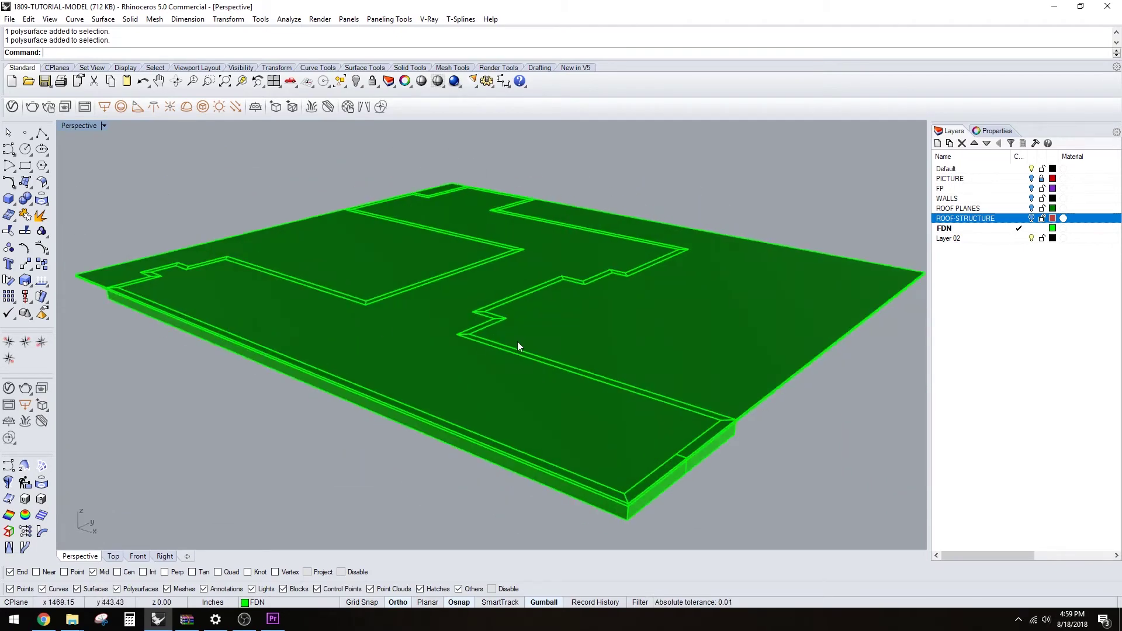
right_click_drag(517, 342, 495, 359)
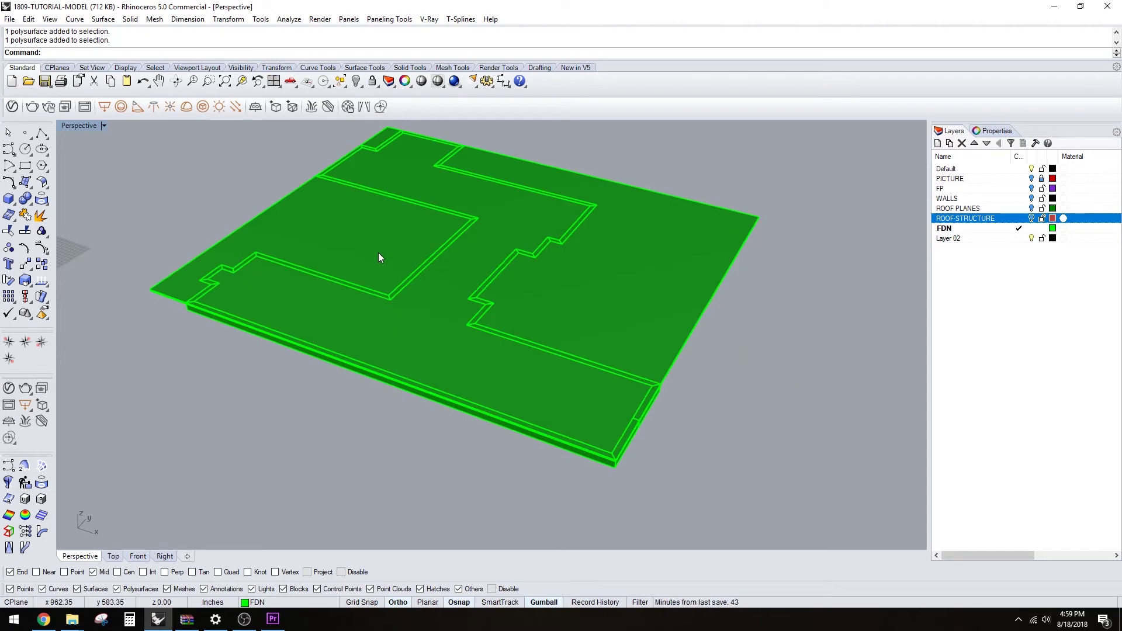
left_click(400, 287)
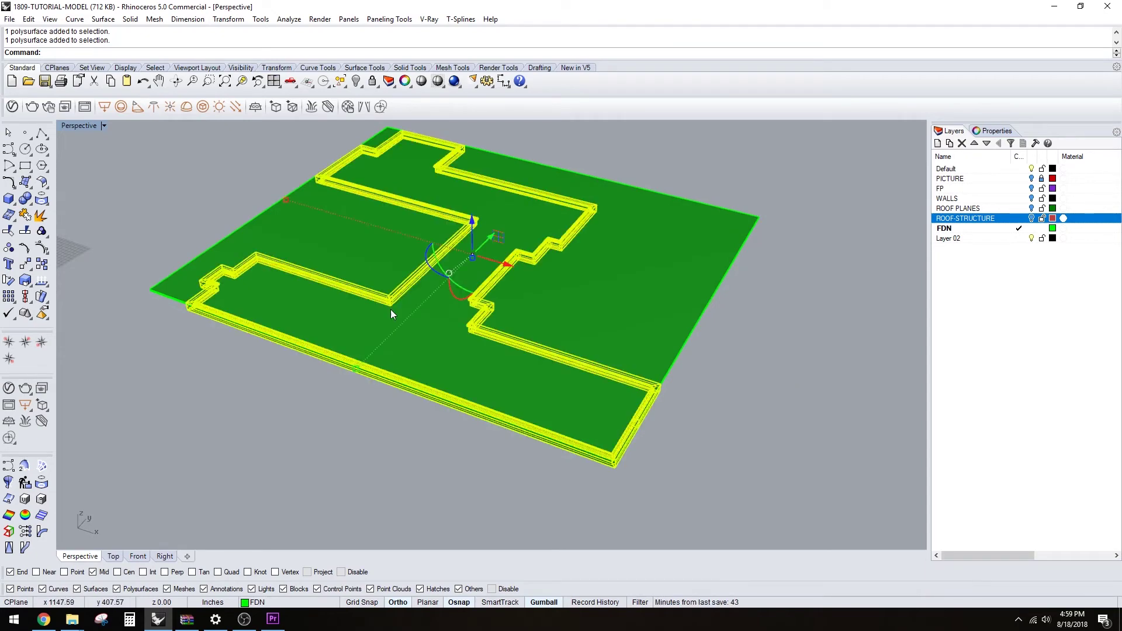
left_click(258, 370)
scroll(257, 370, "up", 6)
right_click_drag(258, 370, 286, 352)
scroll(287, 353, "down", 5)
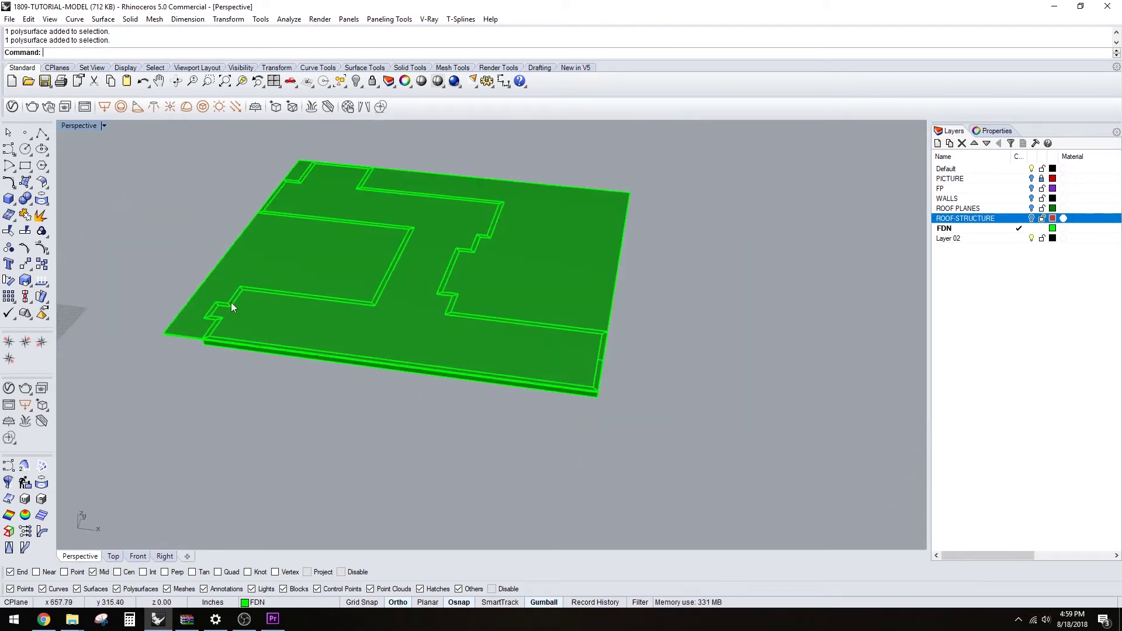
Subtract the footing from the slab box with BooleanDifference, keeping the footing with DeleteInput=No
left_click(227, 284)
type("BD")
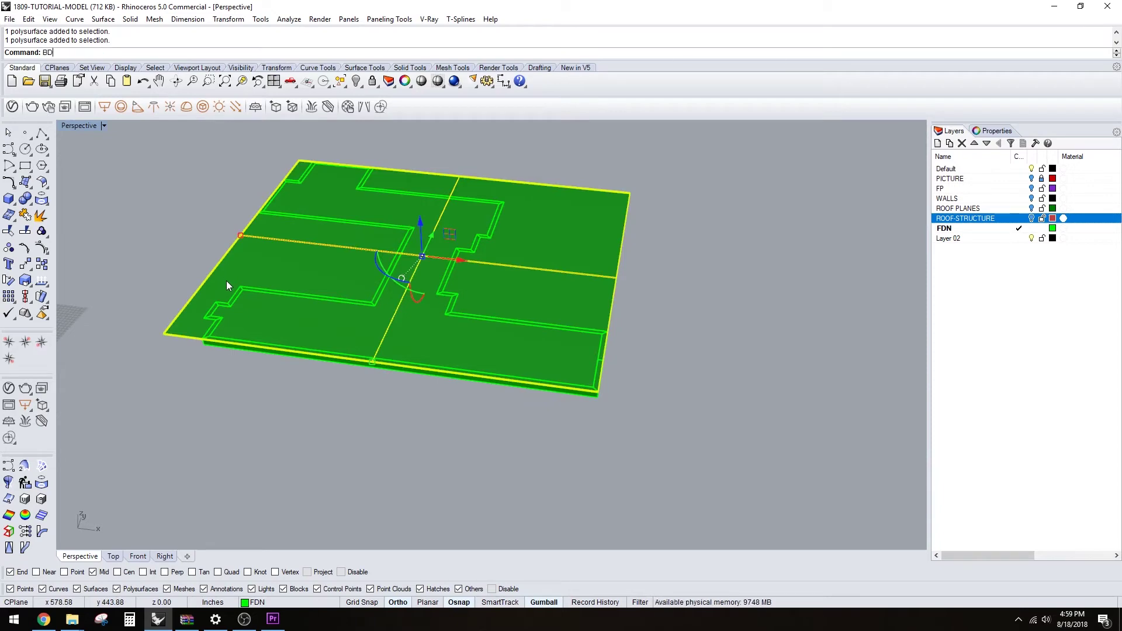
key("Return")
scroll(225, 336, "up", 10)
left_click(180, 359)
scroll(179, 362, "down", 5)
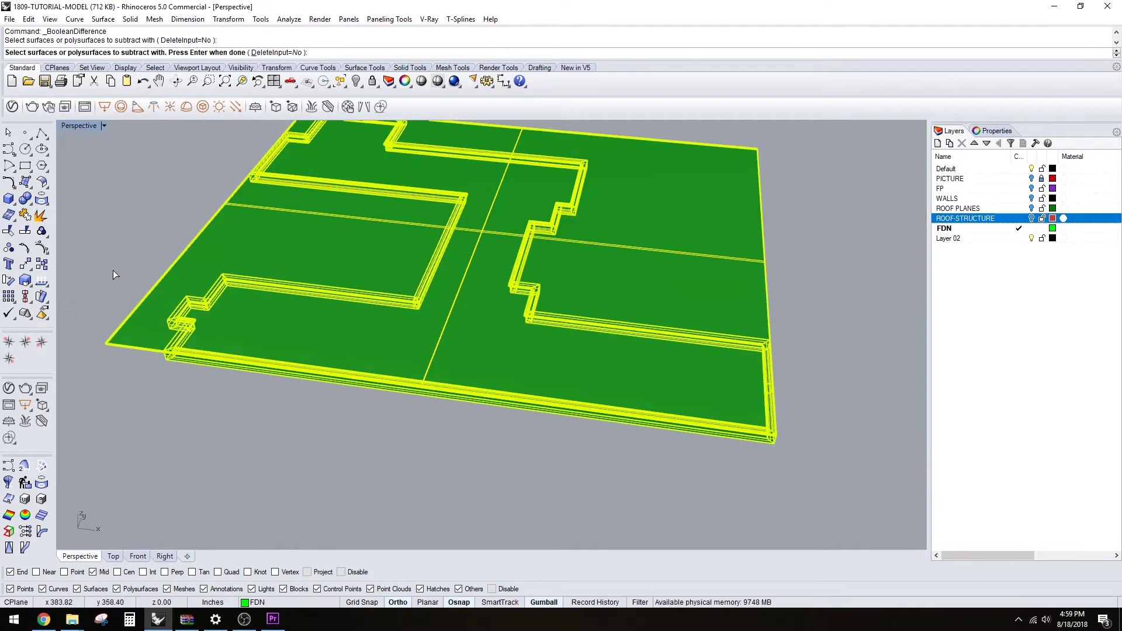
key("Return")
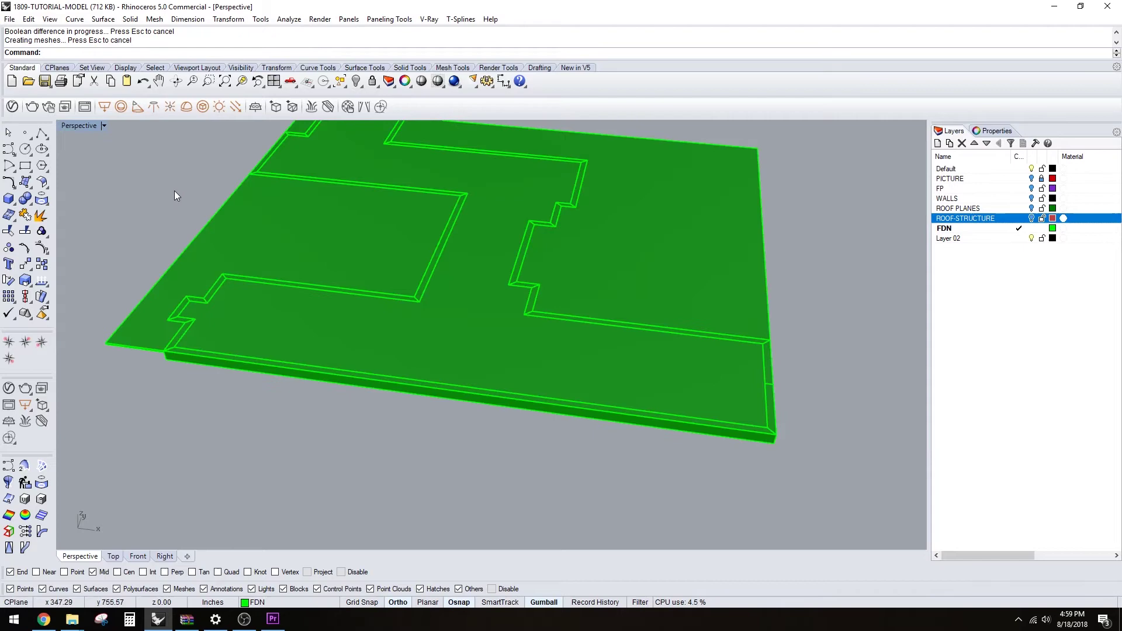
Delete the two leftover slab pieces outside the house outline
left_click(277, 225)
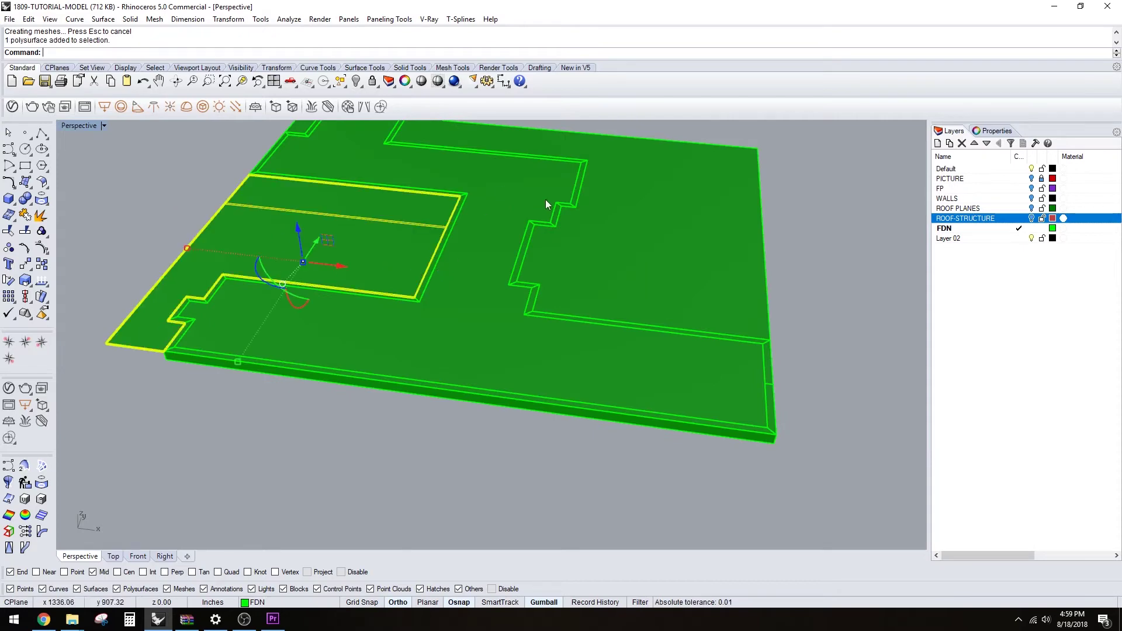
key("Delete")
left_click(628, 231)
key("Delete")
right_click_drag(774, 296, 785, 261)
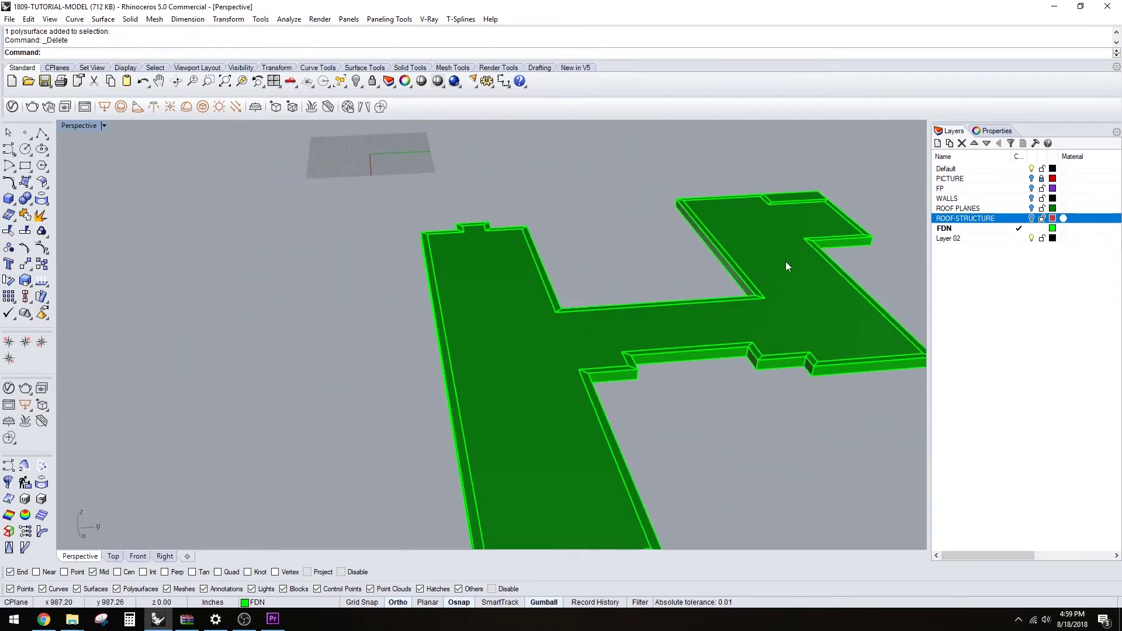
right_click_drag(374, 314, 539, 379)
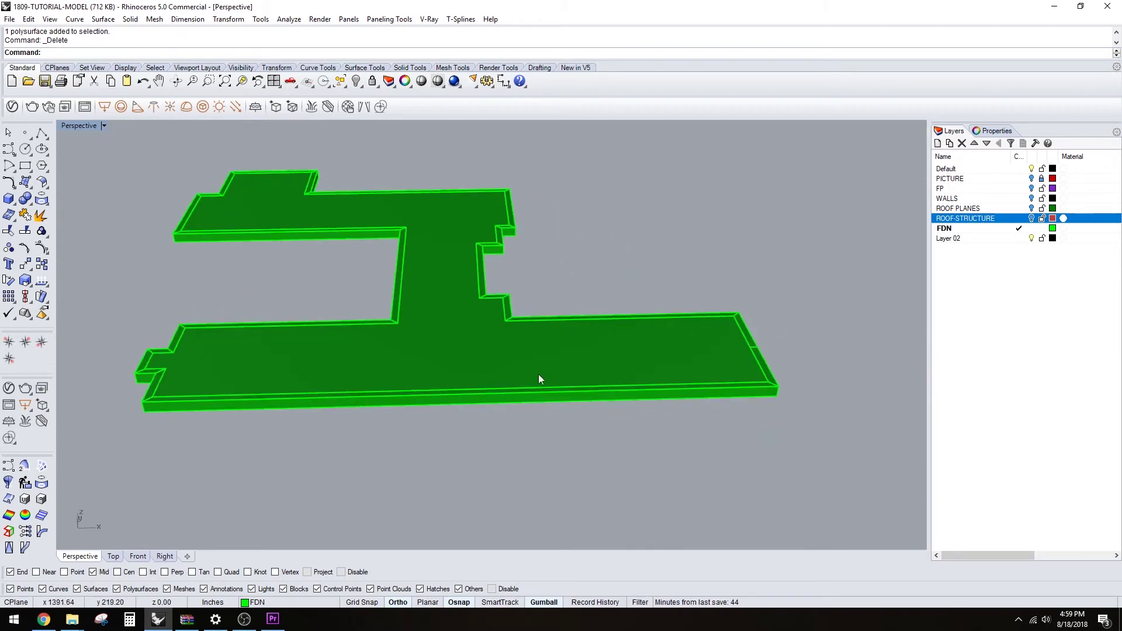
Examine the trimmed slab and the footing around it, including the corner at the narrow end of the long wing
left_click(585, 400)
left_click(695, 272)
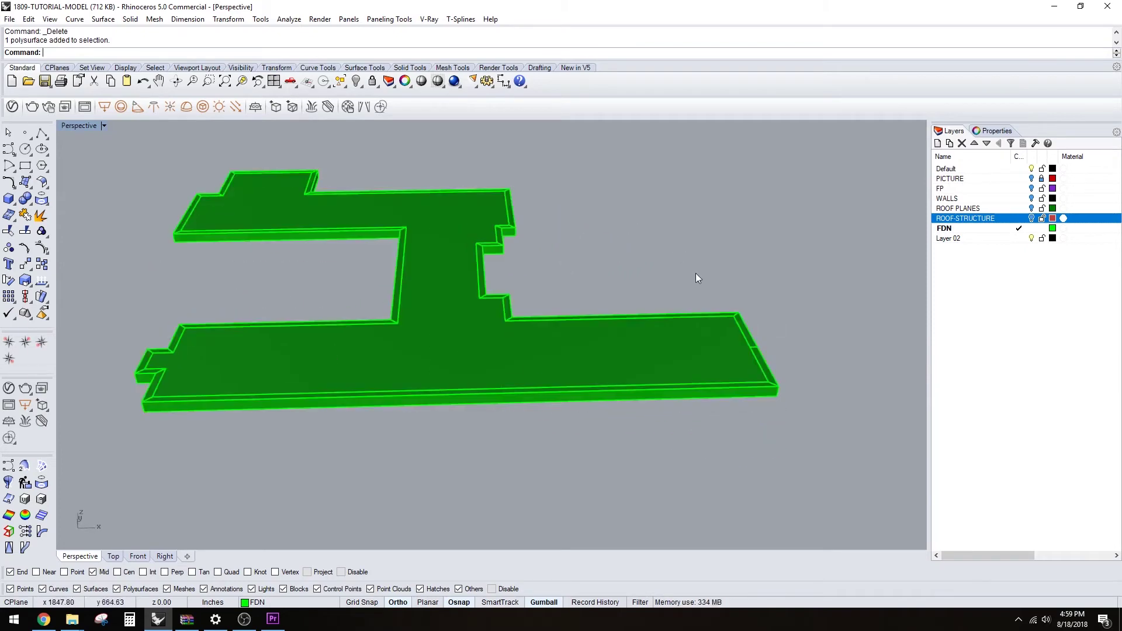
right_click_drag(787, 458, 723, 389)
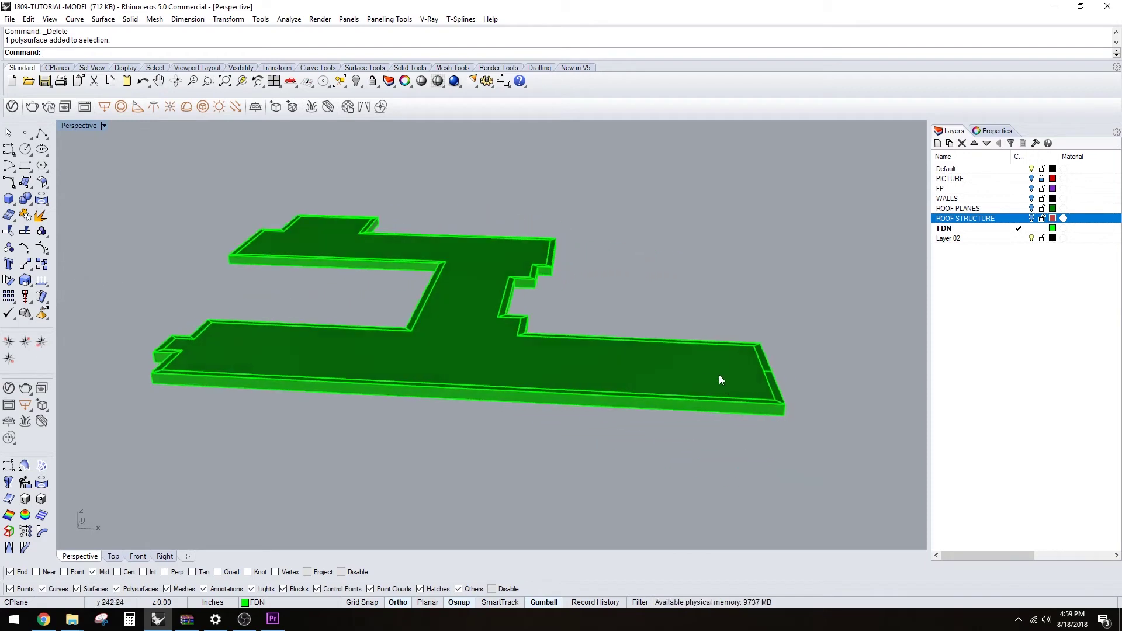
scroll(755, 371, "up", 5)
scroll(735, 376, "down", 3)
right_click_drag(531, 409, 542, 388, "shift")
left_click(562, 346)
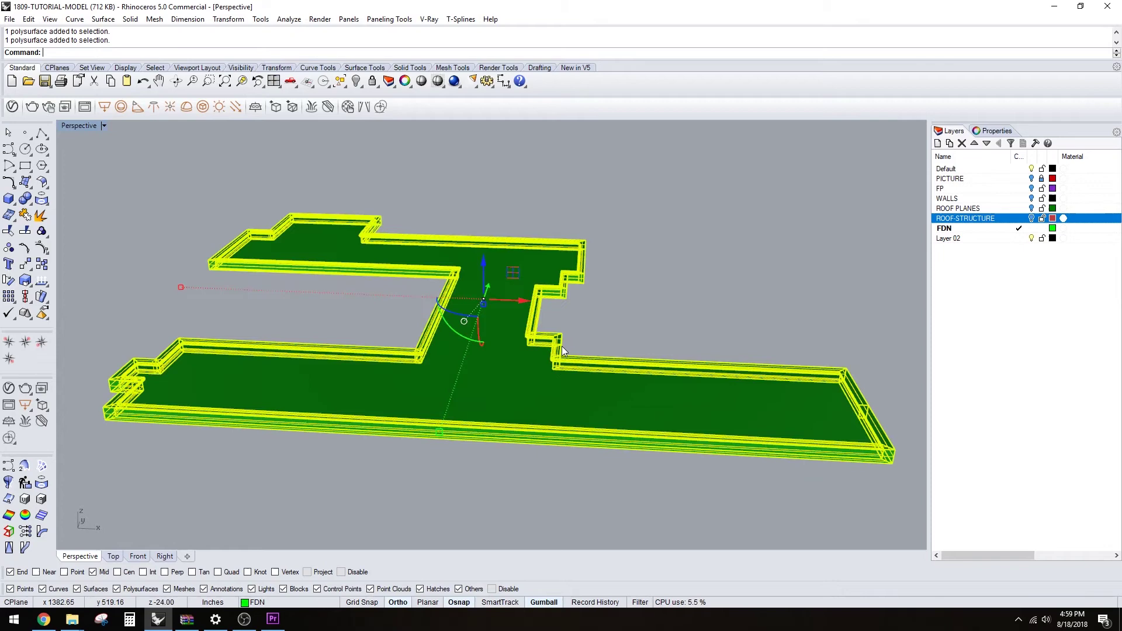
left_click(125, 455)
scroll(117, 409, "up", 6)
right_click_drag(117, 409, 222, 399, "shift")
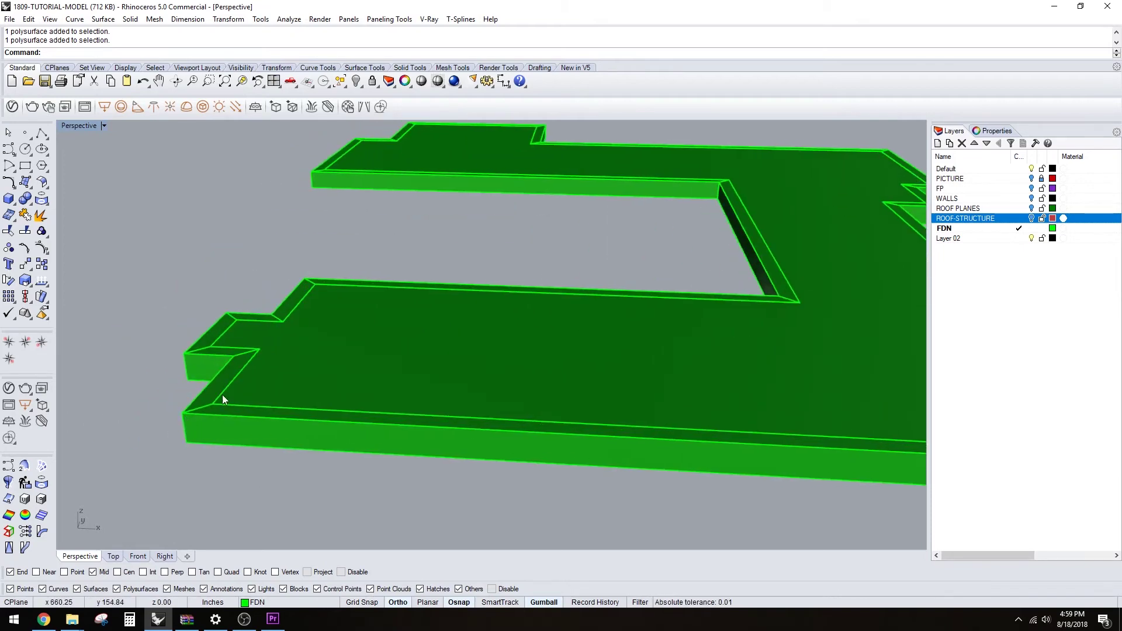
Merge the footing's coplanar faces with MergeAllFaces and check the foundation from below and above
left_click(207, 399)
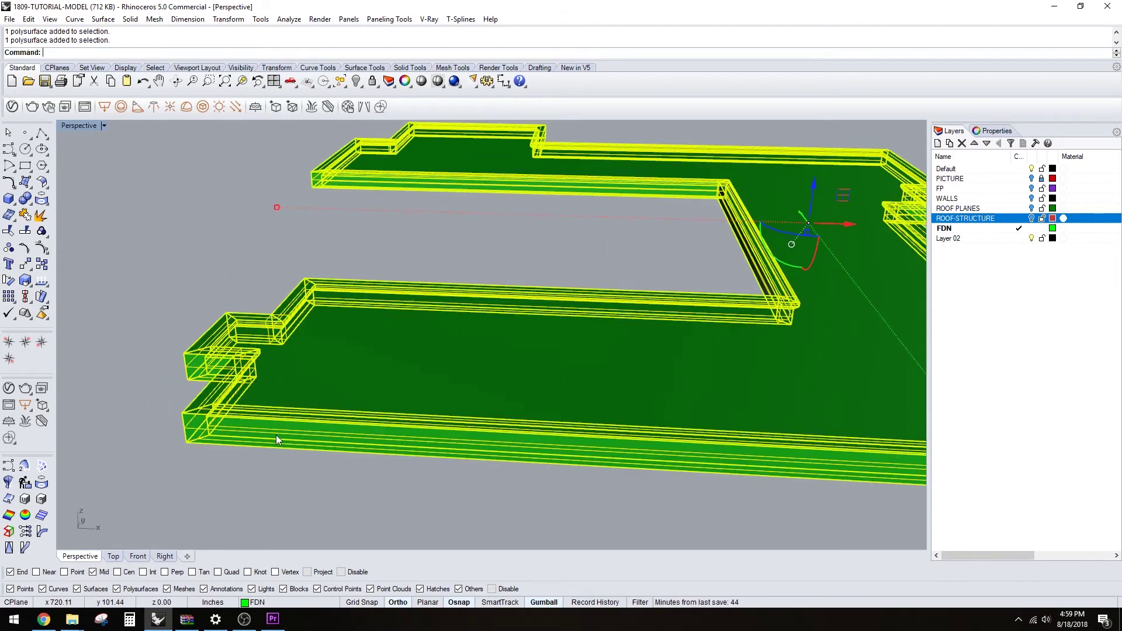
type("MergeAllFaces")
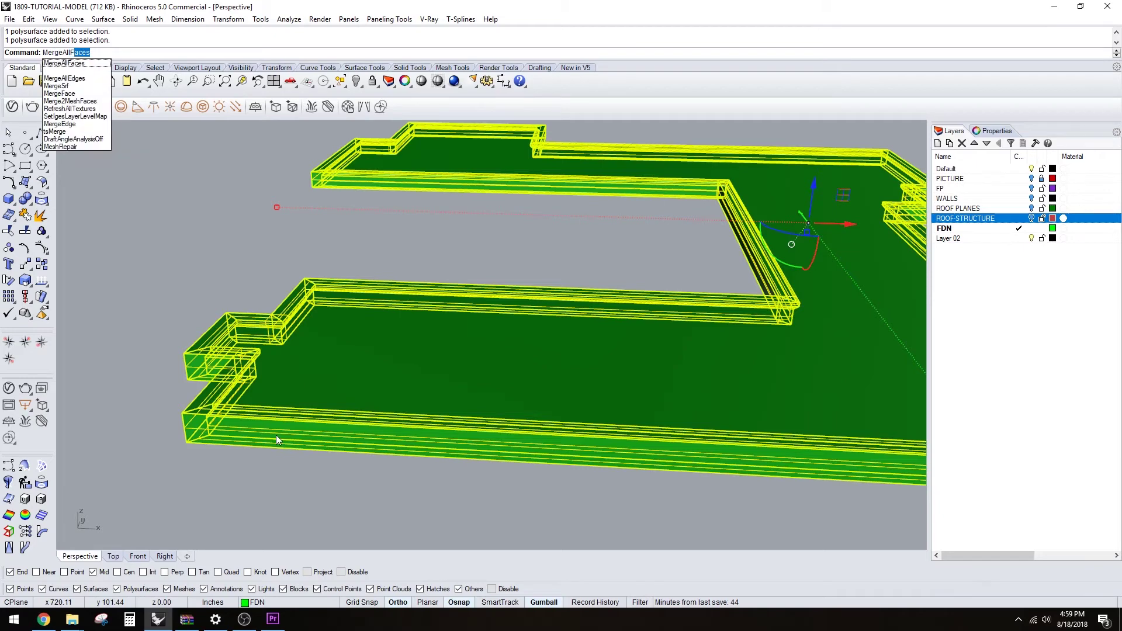
key("Return")
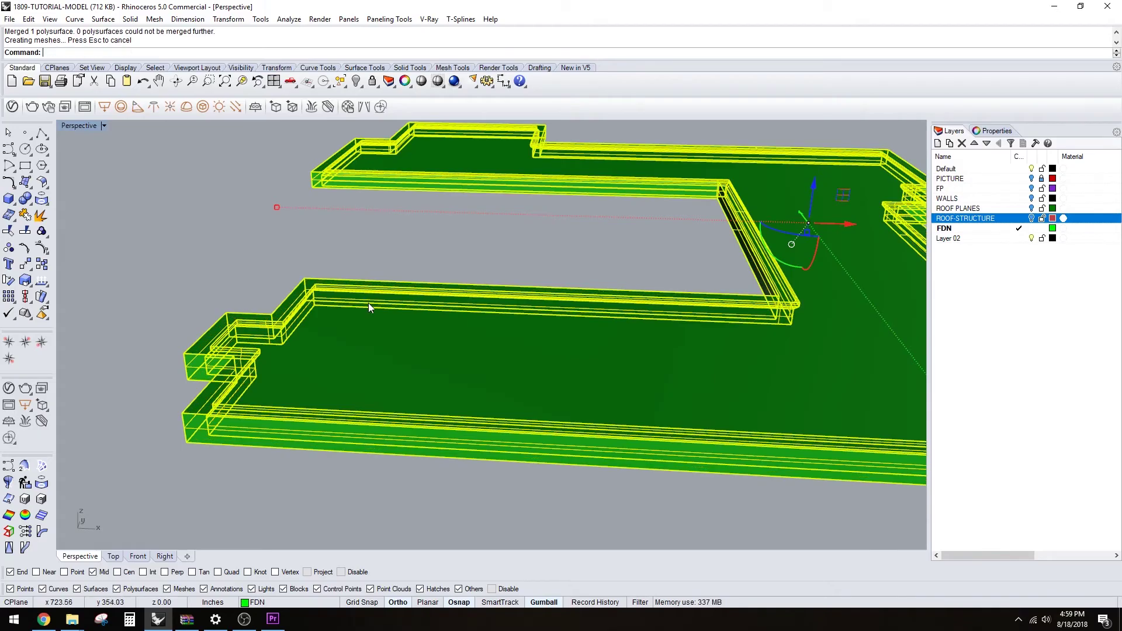
key("Escape")
right_click_drag(250, 306, 548, 405)
left_click(548, 404)
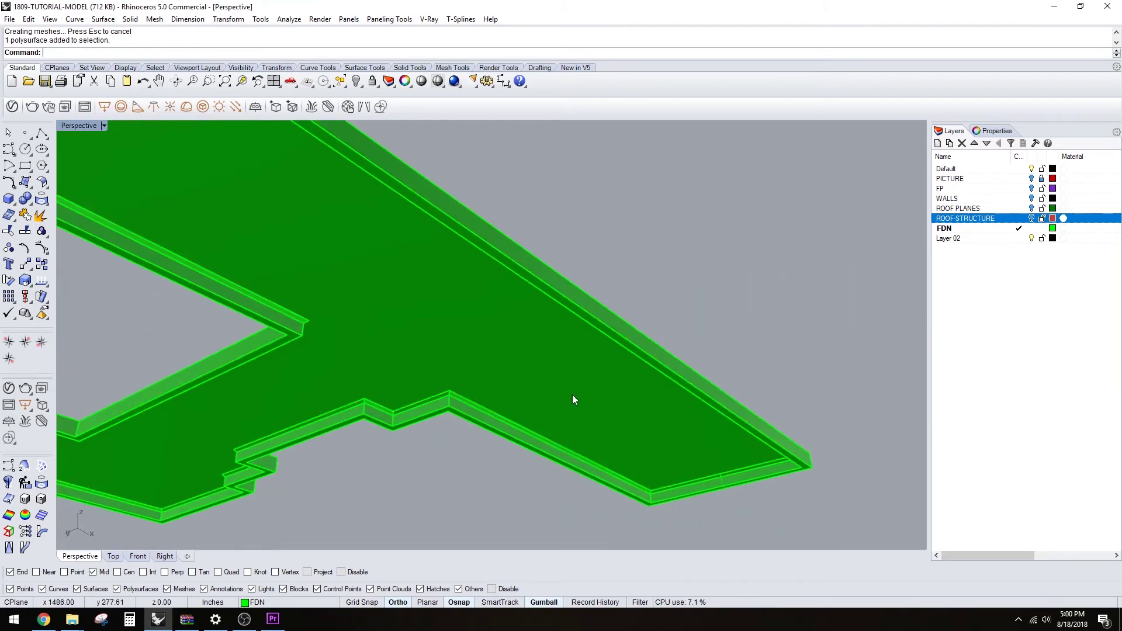
left_click(565, 301)
left_click(584, 290)
right_click_drag(584, 289, 525, 370)
scroll(526, 369, "down", 1)
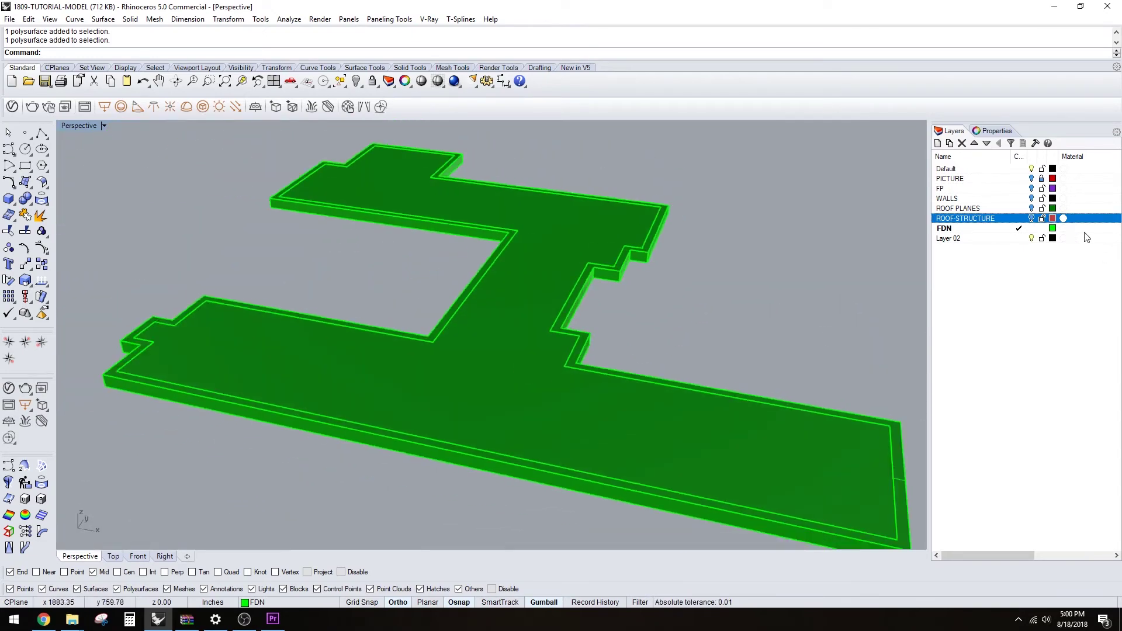
Change the FDN layer's color to Dark Gray
left_click(1052, 228)
left_click(472, 236)
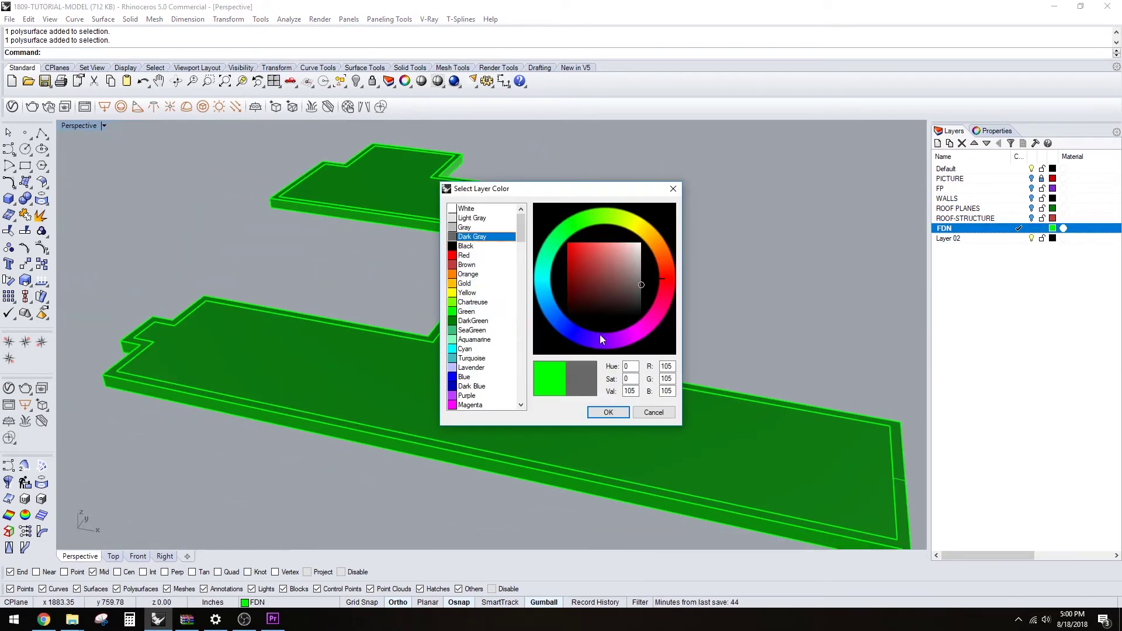
left_click(607, 413)
right_click_drag(643, 432, 709, 456)
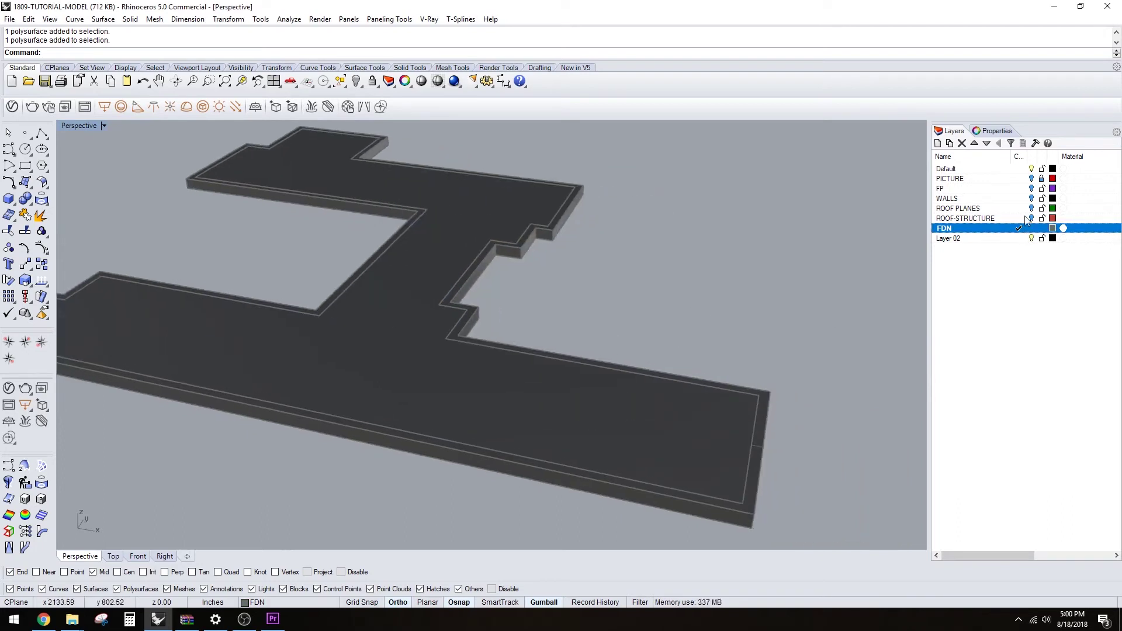
Turn on the ROOF-STRUCTURE and WALLS layers and delete the ROOF PLANES layer
left_click(1032, 218)
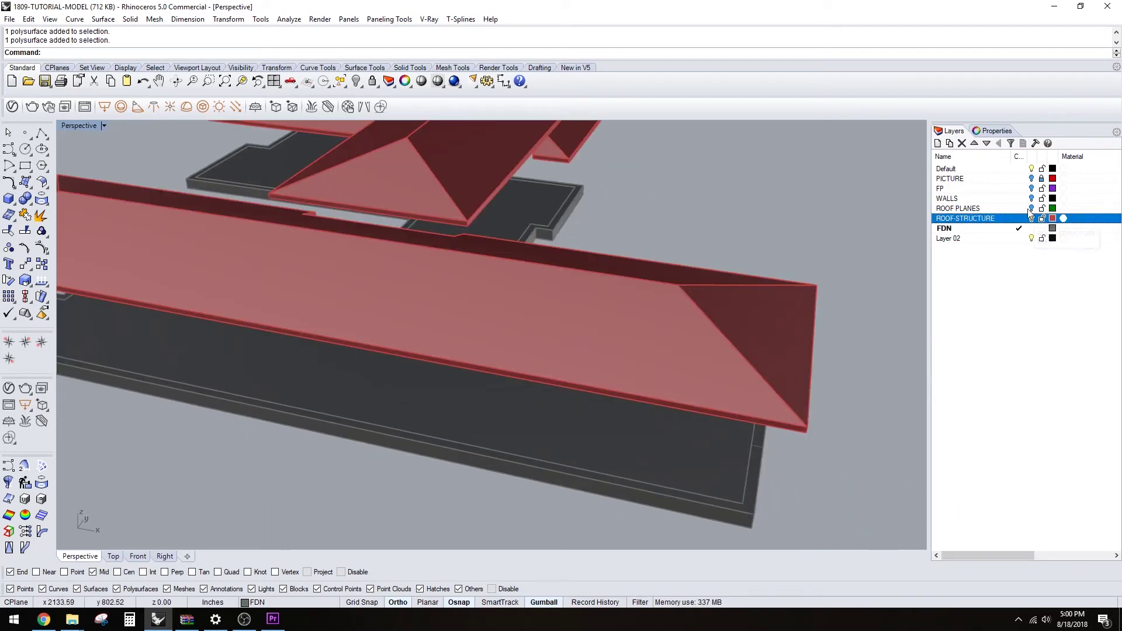
left_click(1031, 198)
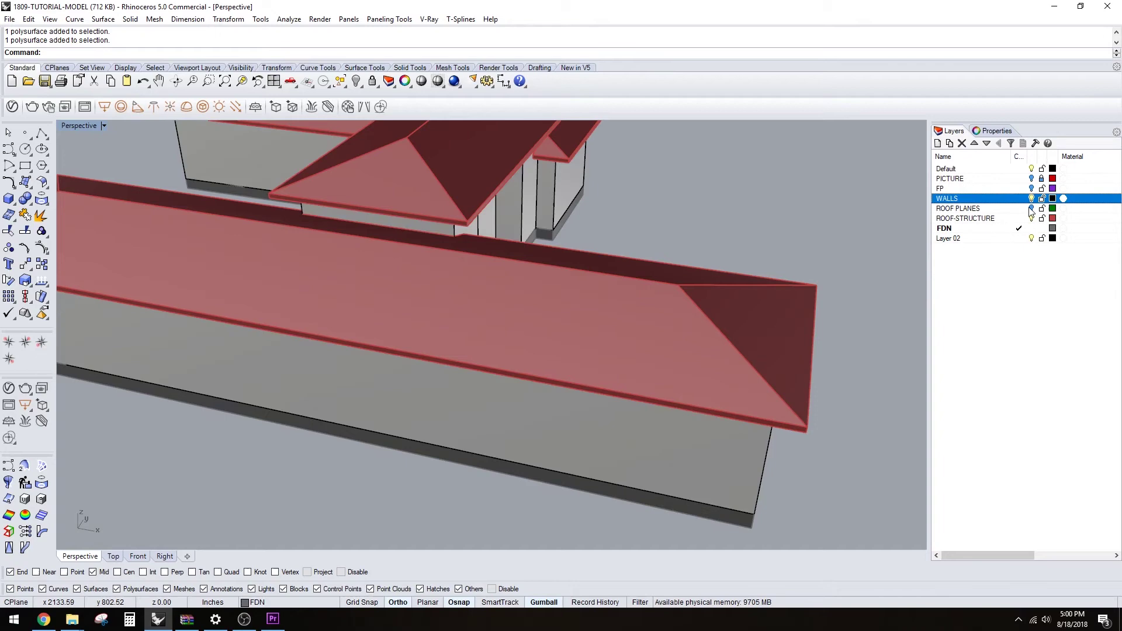
left_click(1031, 208)
right_click(1031, 209)
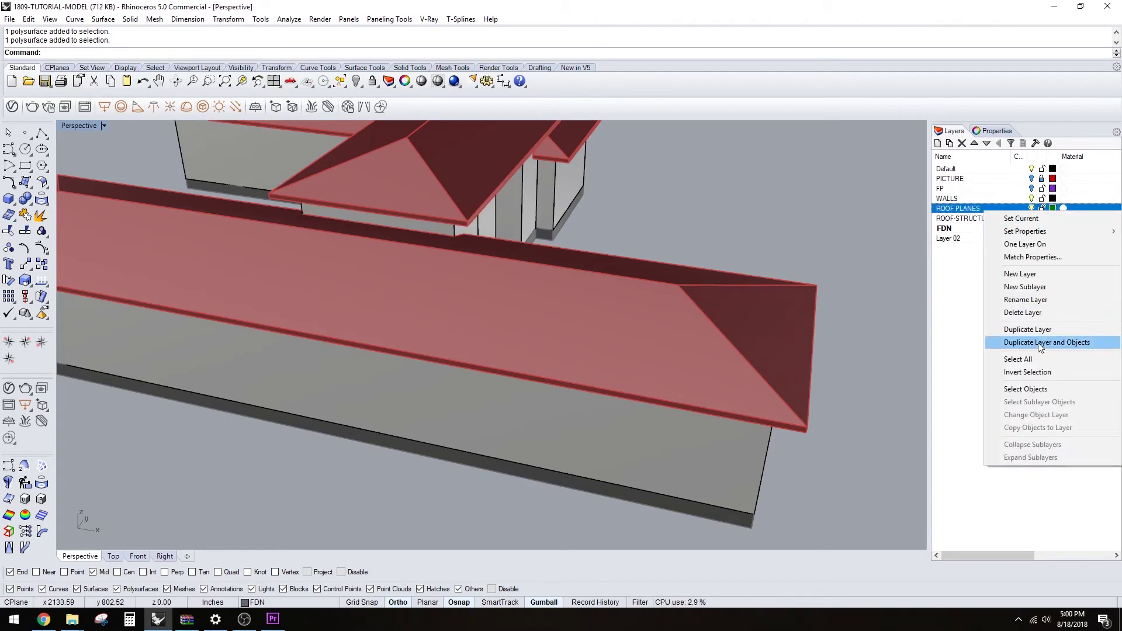
left_click(1022, 315)
Try to render the whole house with V-Ray from a low perspective view
right_click_drag(829, 380, 570, 333)
scroll(506, 338, "down", 4)
right_click_drag(667, 339, 573, 387)
scroll(396, 386, "up", 3)
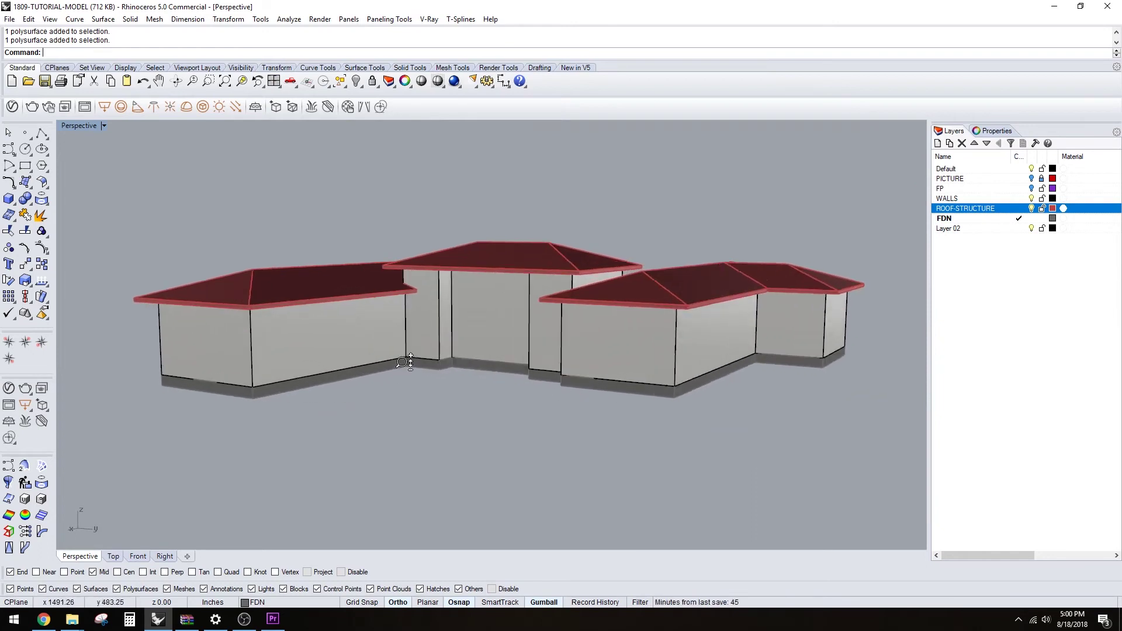
right_click_drag(415, 355, 402, 363, "shift")
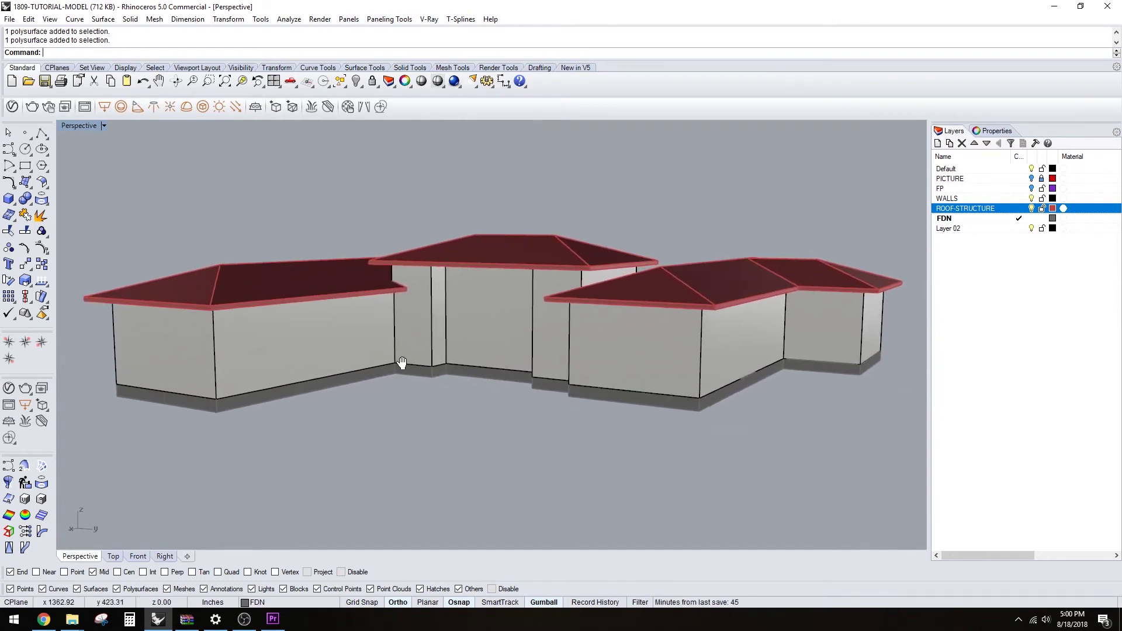
left_click(454, 83)
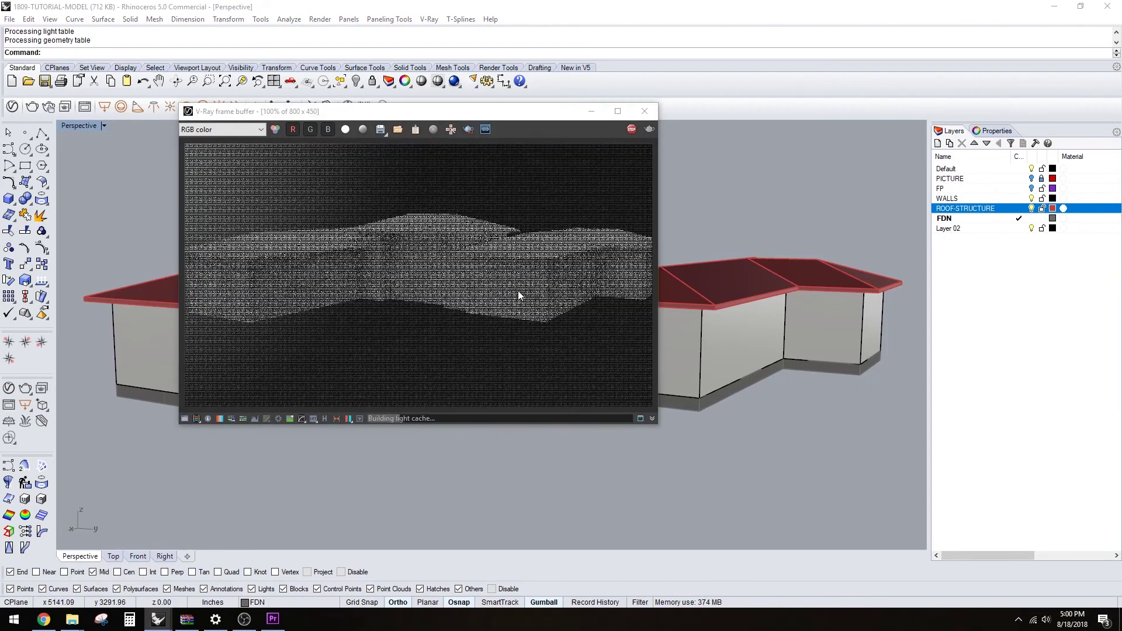
left_click(630, 131)
left_click(643, 113)
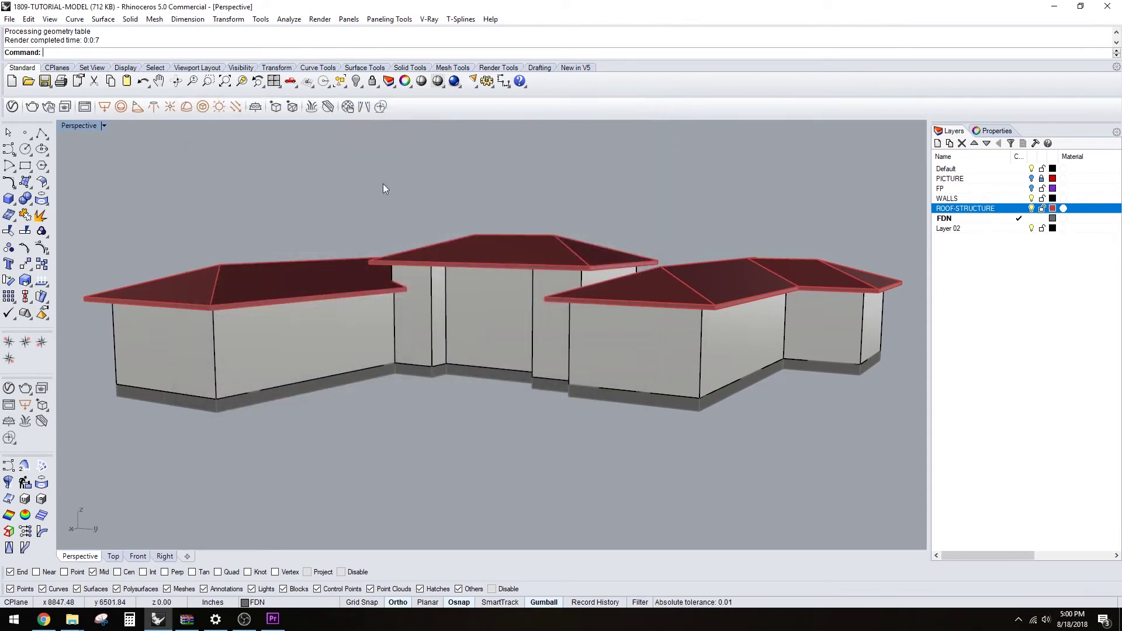
Rename Layer 02 as SECTION and make it the current layer
left_click(950, 229)
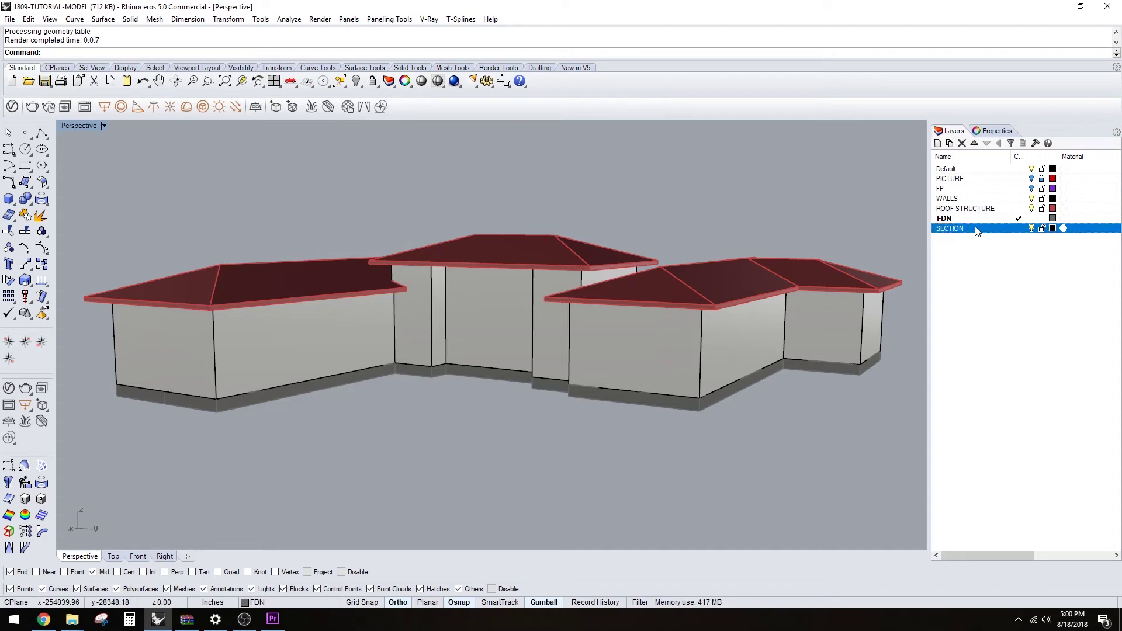
left_click(1018, 229)
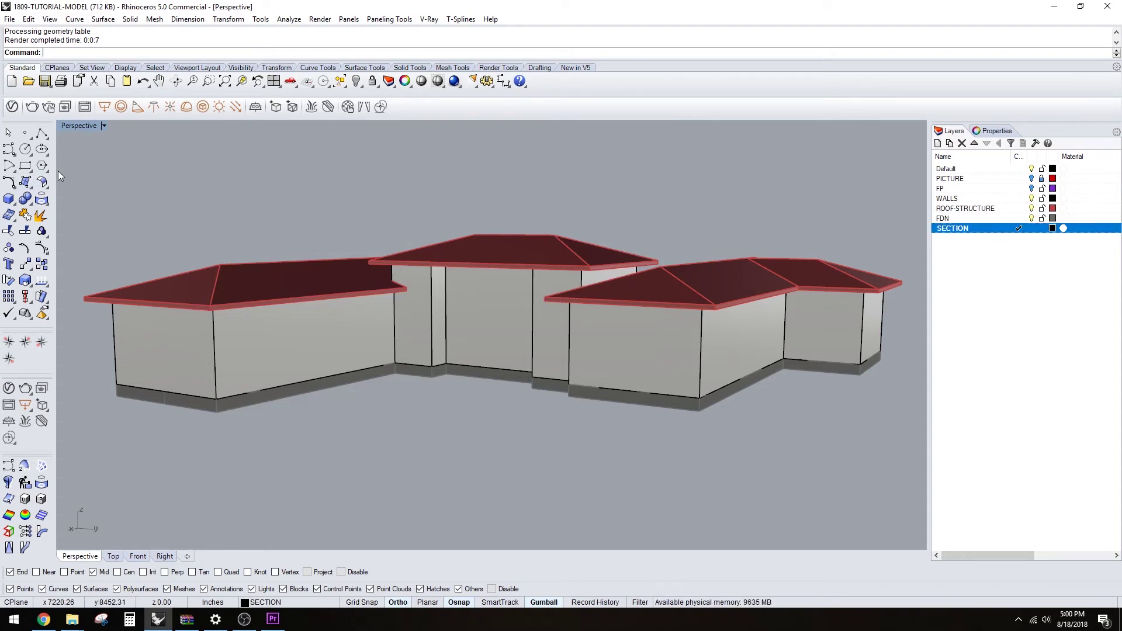
Draw a straight vertical section line across all three wings in the Top view and shift it slightly toward negative X
double_click(75, 124)
double_click(75, 122)
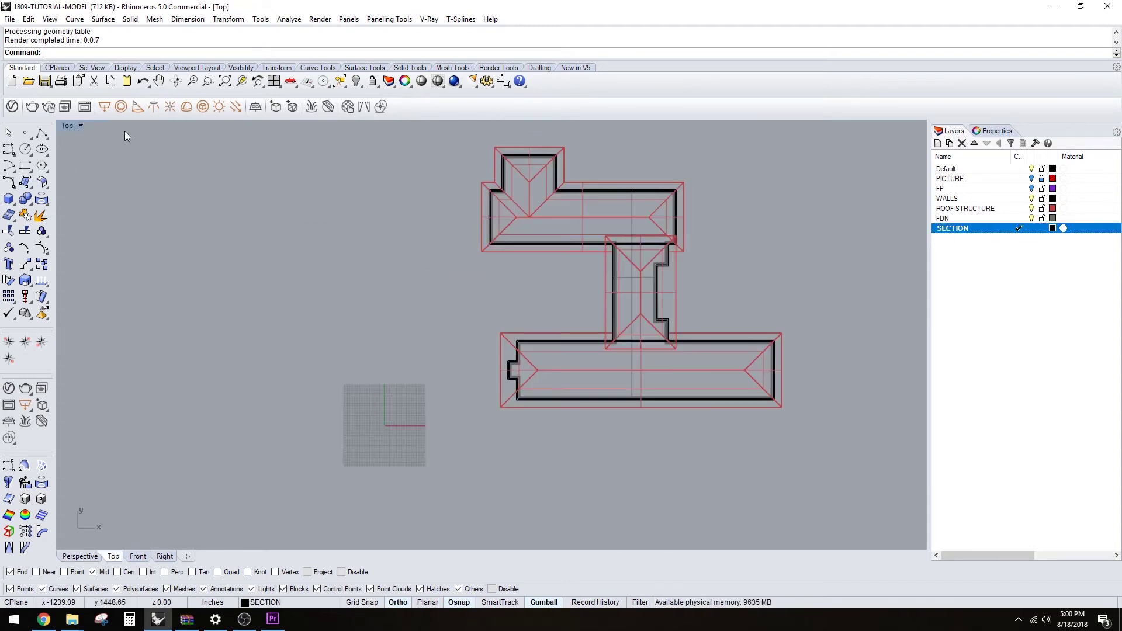
left_click(34, 139)
right_click_drag(713, 147, 706, 178)
left_click(630, 149)
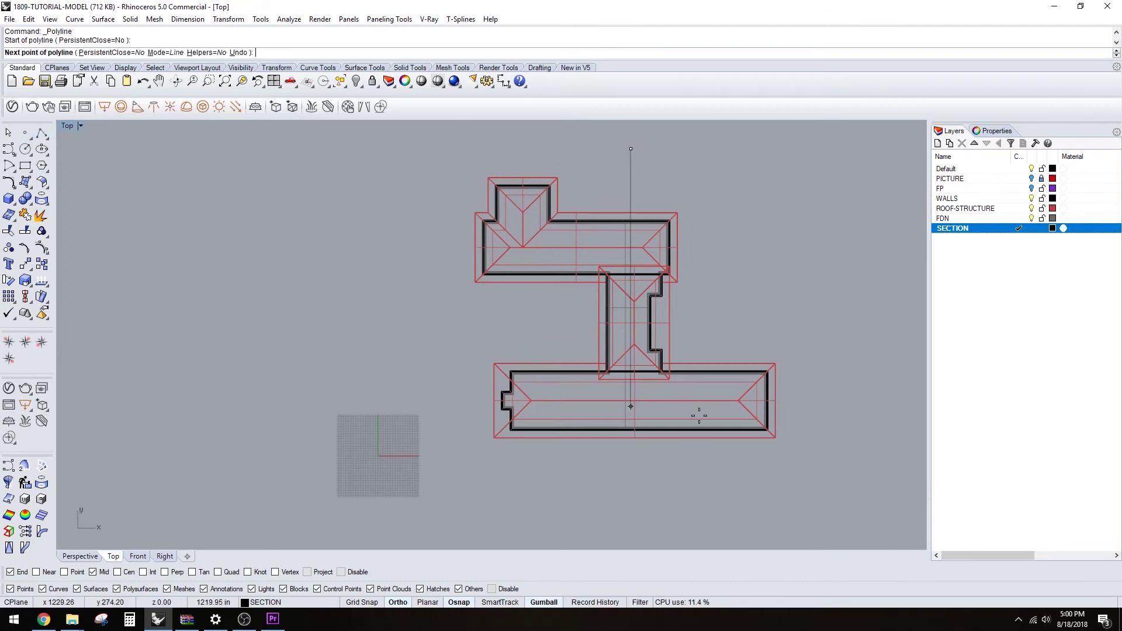
left_click(694, 471)
key("Return")
left_click(630, 454)
left_click_drag(653, 308, 645, 307)
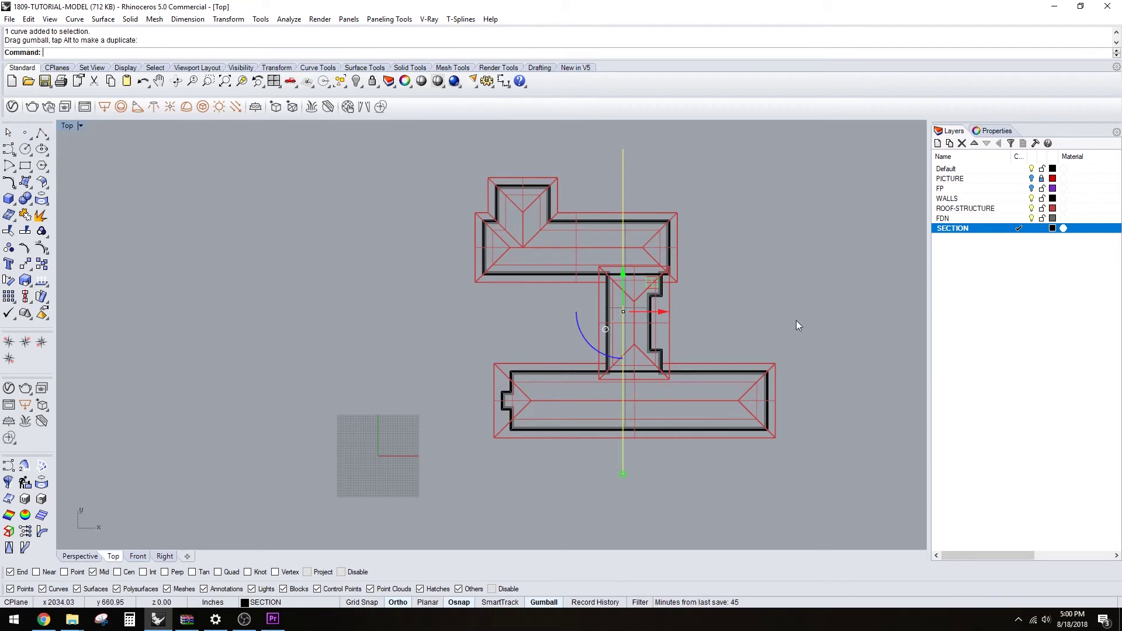
Project the section line onto the whole house with DeleteInput=Yes and OutputLayer=Current
key("Return")
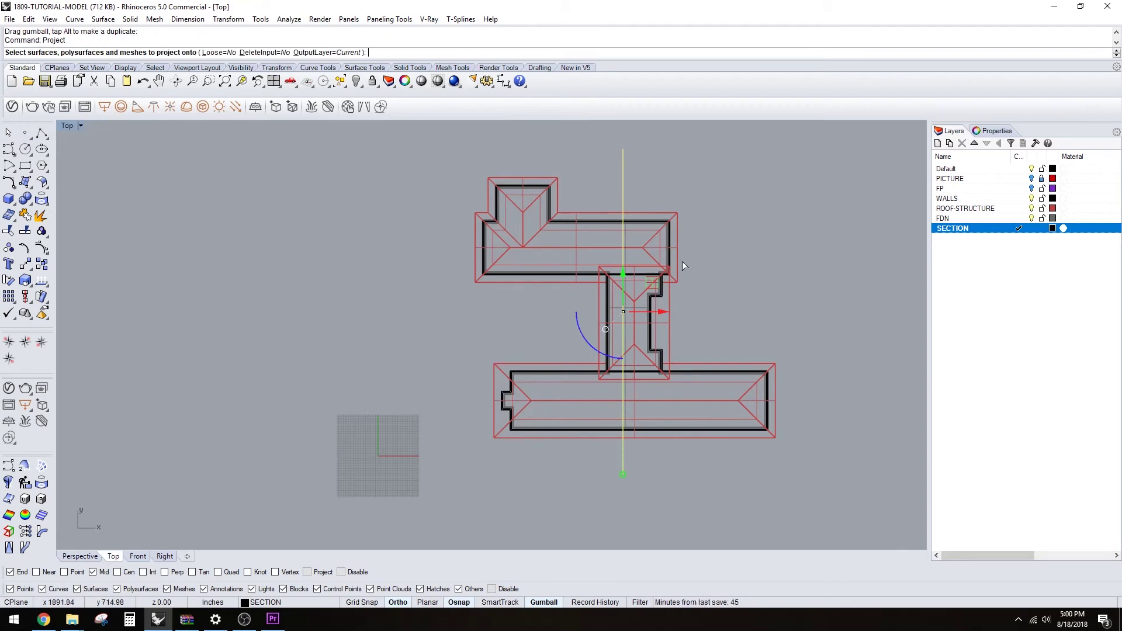
left_click(258, 54)
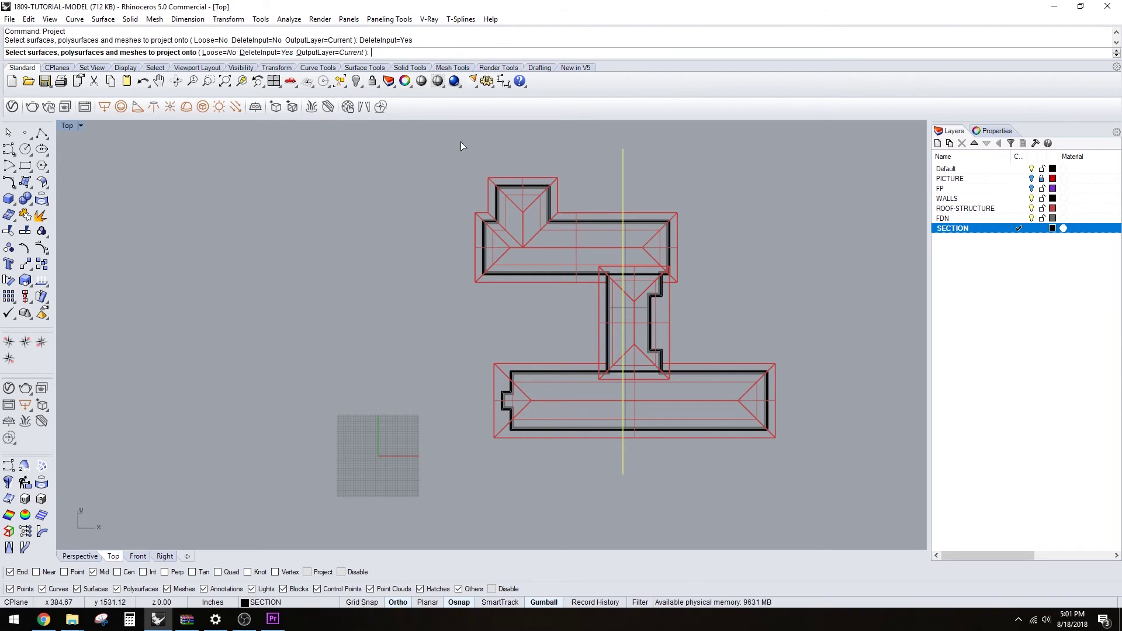
left_click_drag(425, 168, 831, 448)
key("Return")
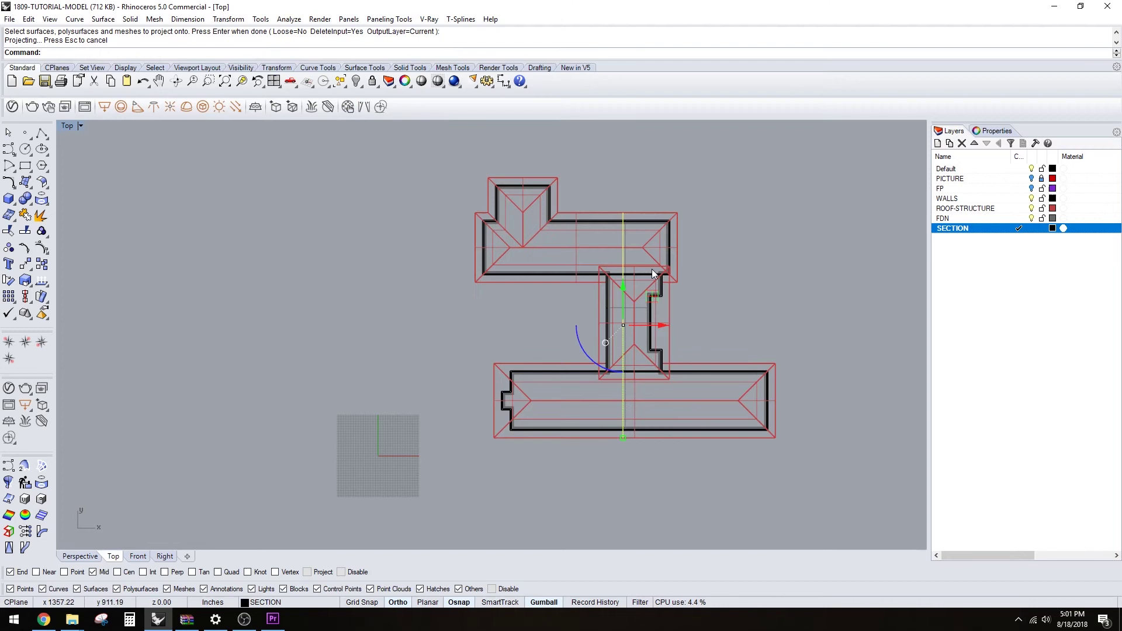
Move the projected section curves in negative X, clear of the house, and show them in the Perspective view
left_click_drag(658, 327, 436, 326)
double_click(72, 126)
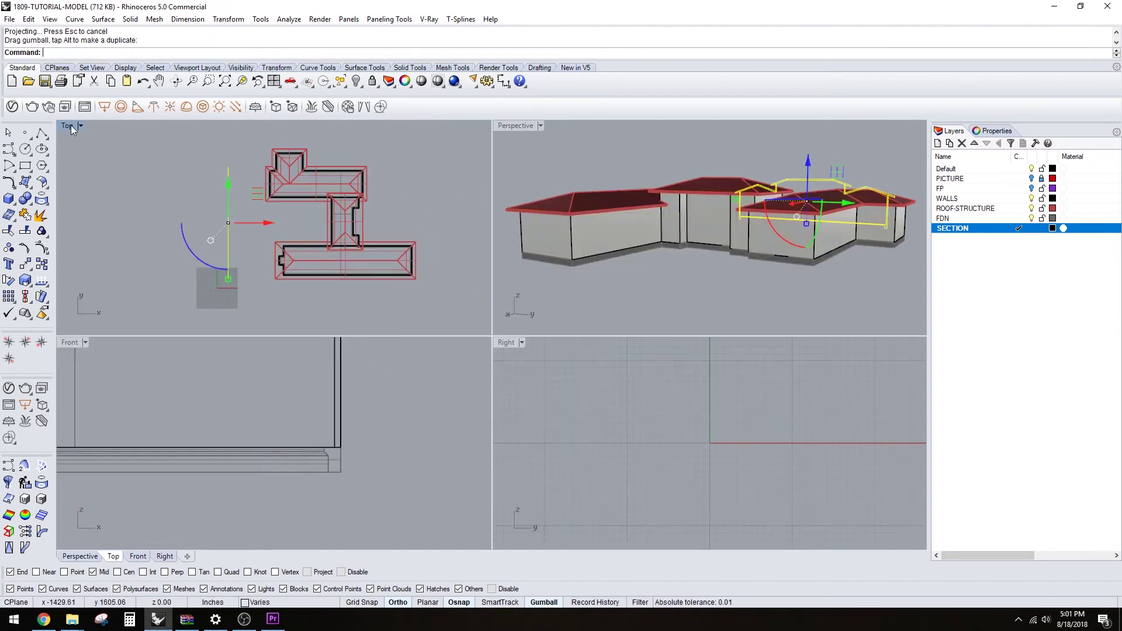
double_click(527, 128)
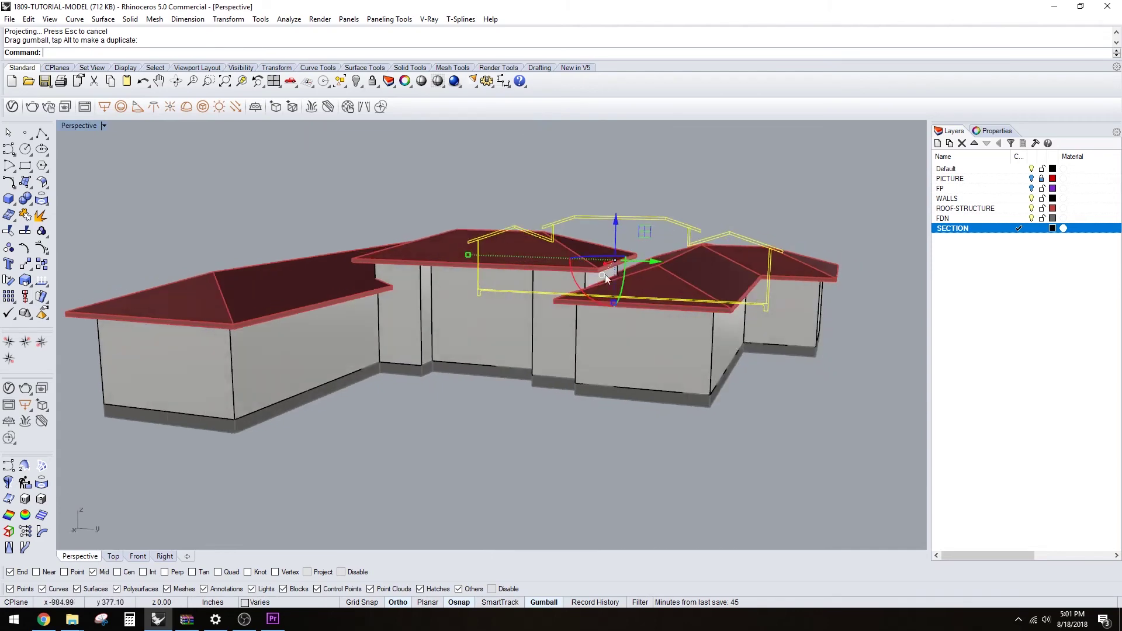
Zoom to the section curves and examine how the slab, footing and wall meet at one end
type("zs")
key("Return")
key("Escape")
right_click_drag(365, 445, 597, 413)
scroll(459, 426, "up", 5)
scroll(596, 413, "up", 6)
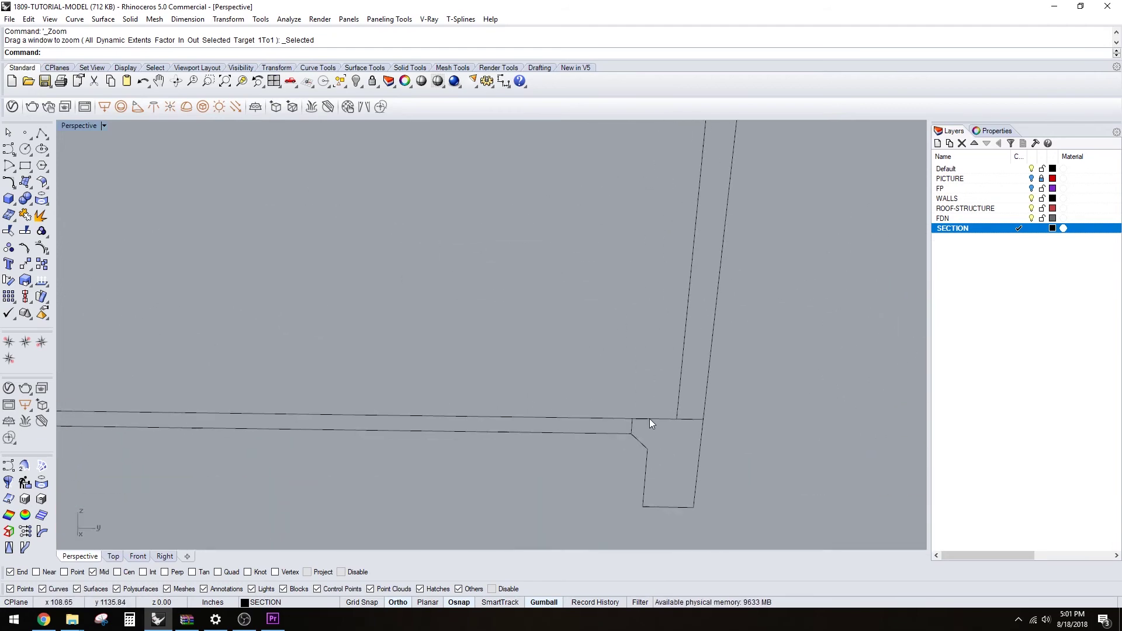
left_click(635, 422)
left_click(640, 402)
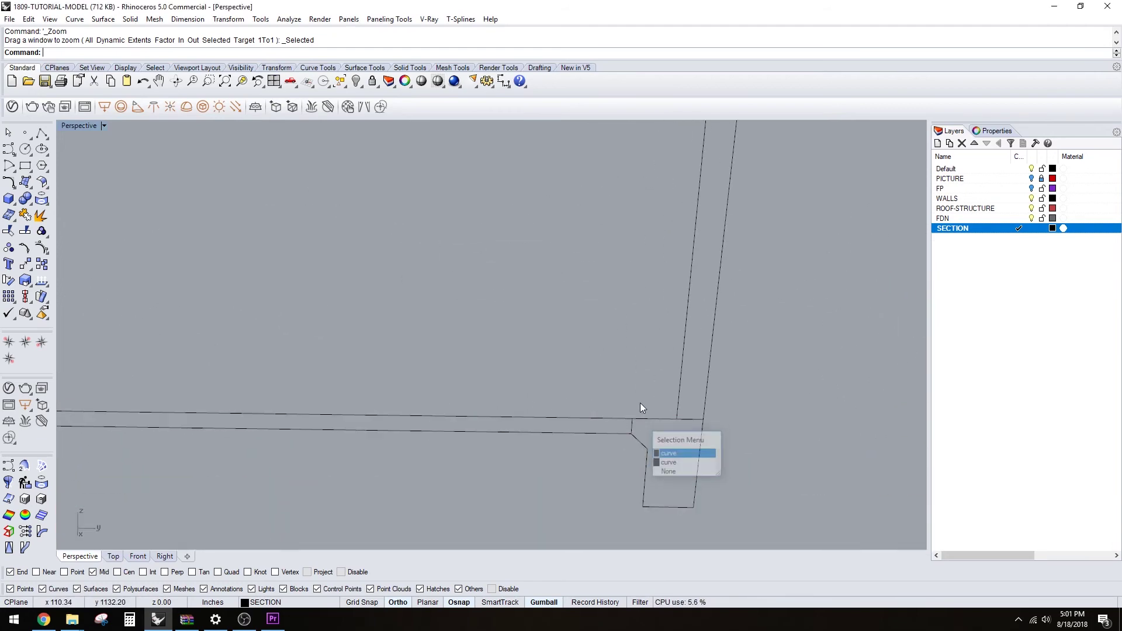
left_click_drag(640, 402, 621, 424)
Examine the footing, wall and roof outlines at the section's opposite end and compare the section with the house
scroll(621, 424, "down", 5)
right_click_drag(621, 424, 329, 386)
left_click(234, 388, "shift")
left_click(245, 376)
scroll(257, 371, "down", 6)
scroll(329, 385, "down", 6)
right_click_drag(430, 379, 448, 386)
scroll(298, 409, "up", 15)
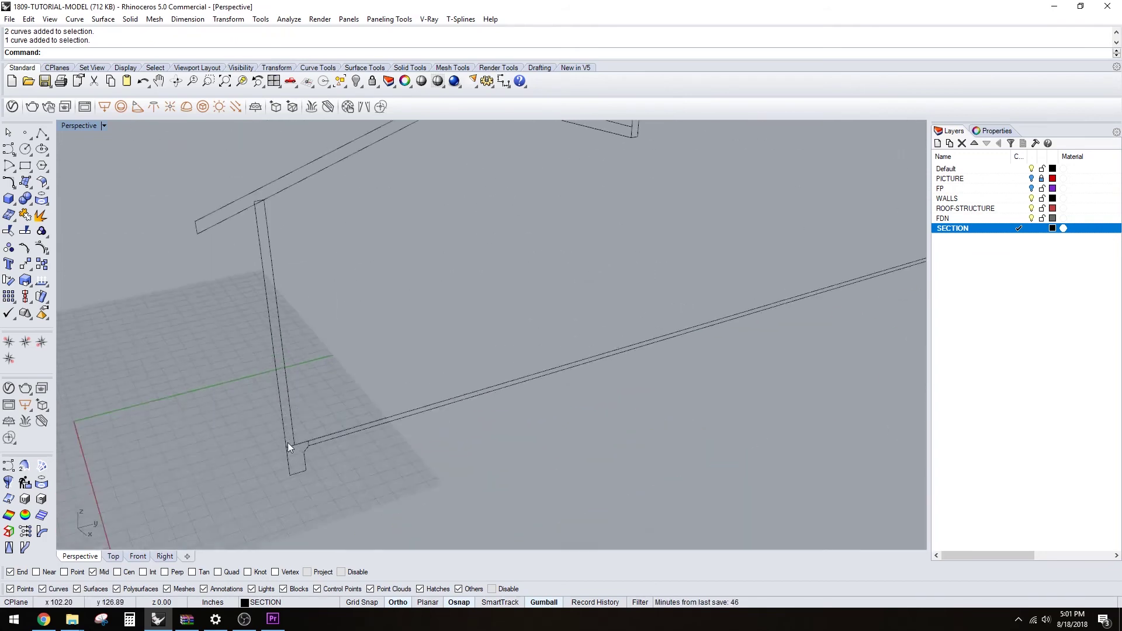
scroll(298, 432, "down", 12)
scroll(415, 415, "down", 6)
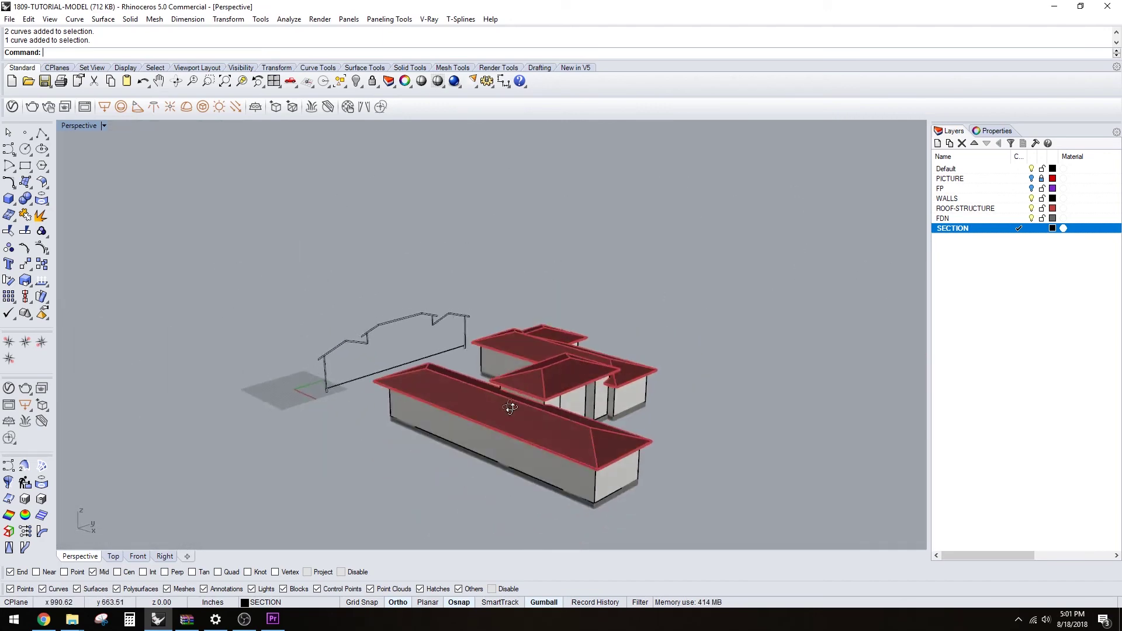
Select all objects on the FDN layer and join the slab and footing solids with BooleanUnion
right_click(975, 219)
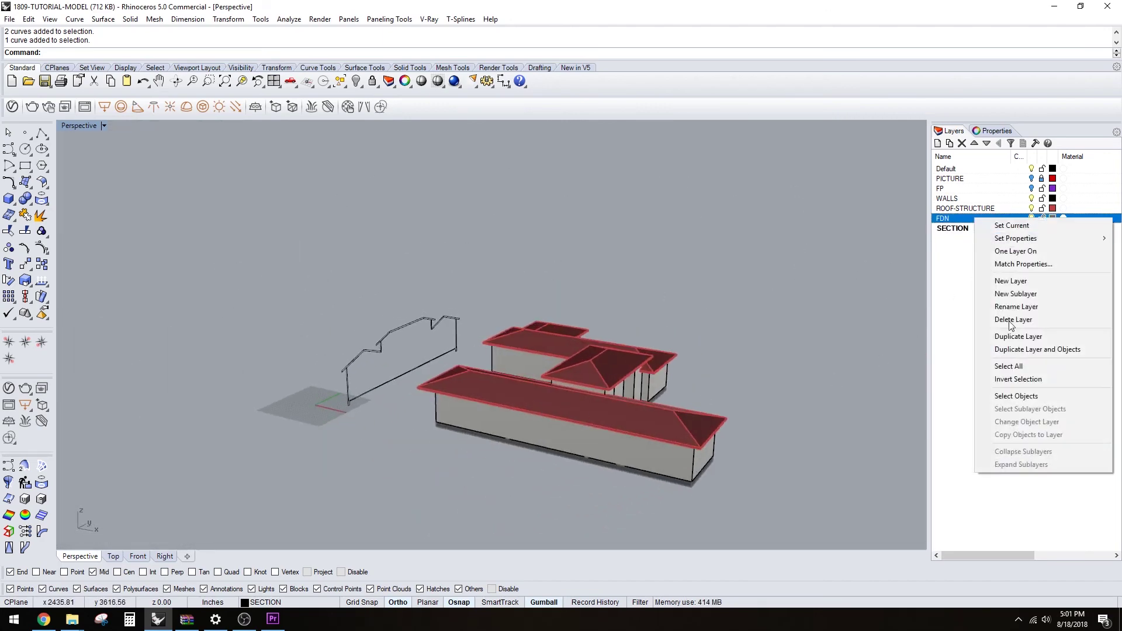
left_click(1023, 394)
right_click_drag(636, 434, 641, 440)
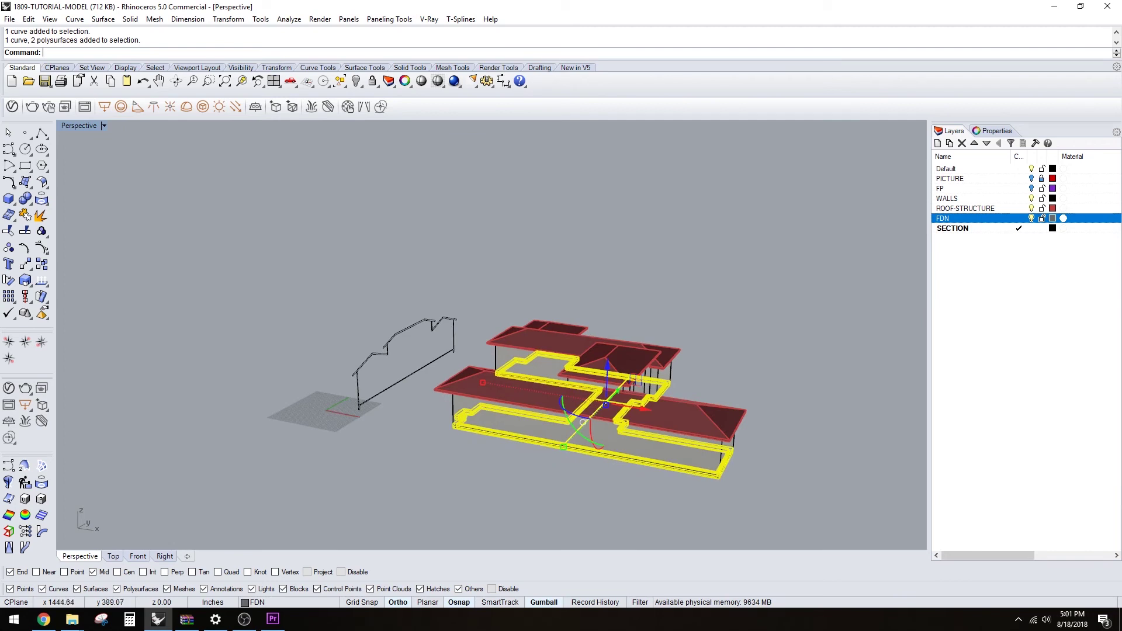
type("booleanunion")
key("Return")
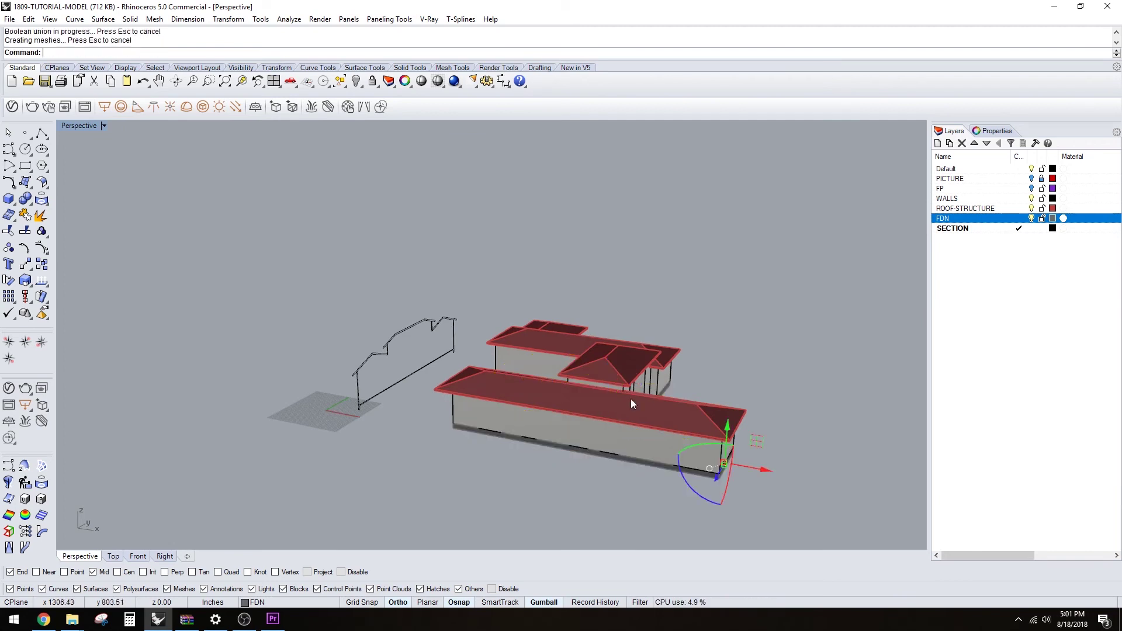
right_click_drag(730, 408, 689, 491)
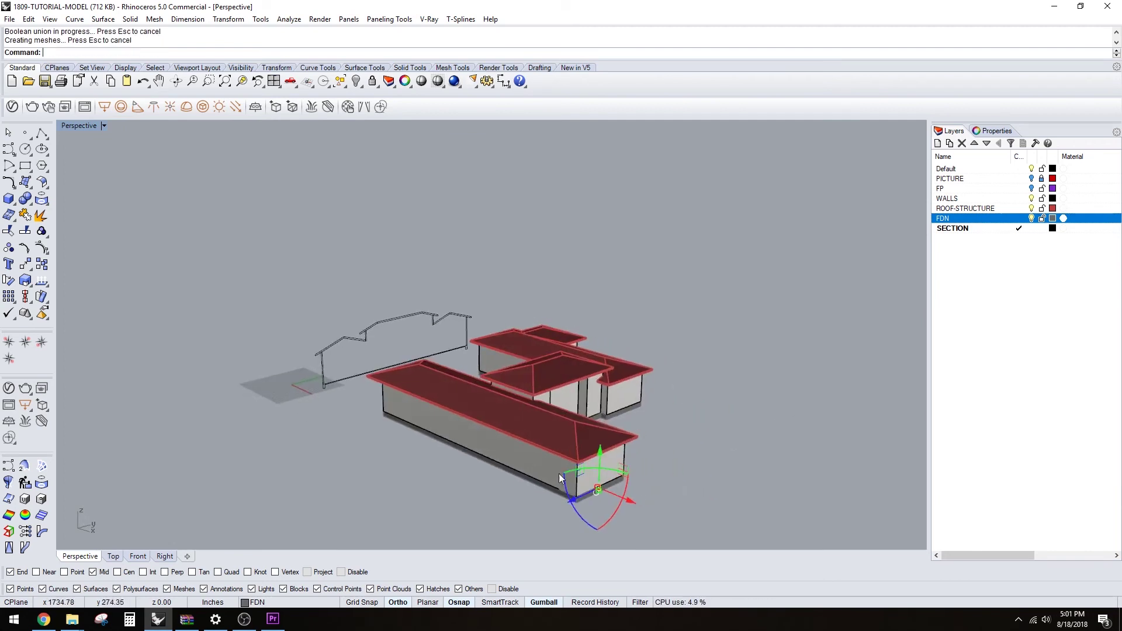
scroll(559, 478, "up", 3)
key("Escape")
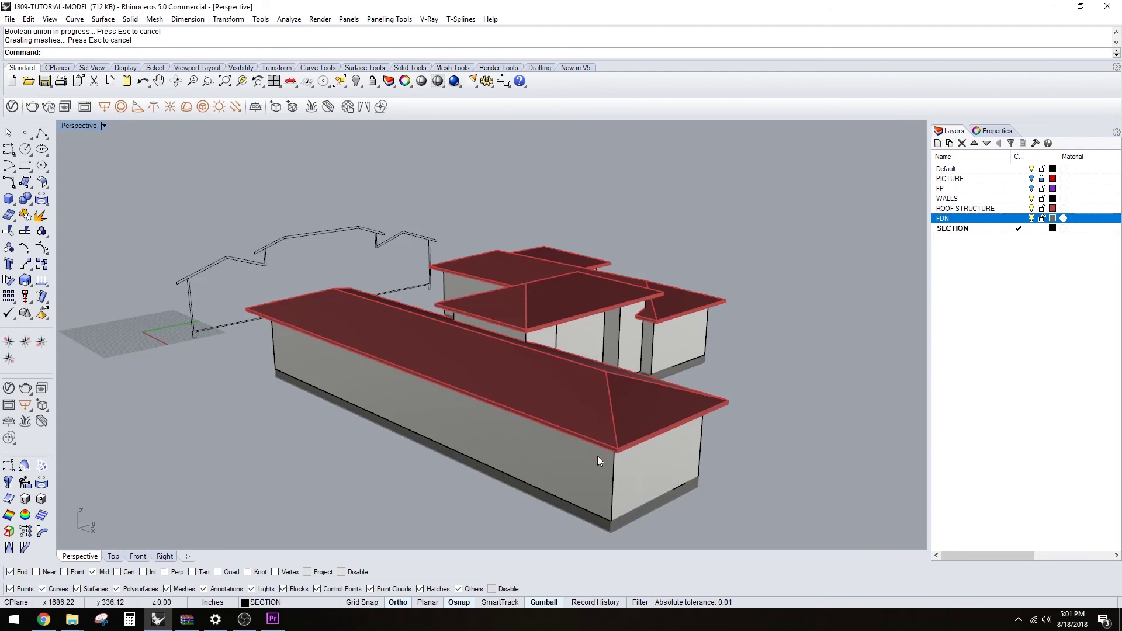
In the Top view, draw a straight polyline parallel to the Y axis through all three wings of the house as a new cut line
double_click(89, 126)
double_click(70, 125)
right_click_drag(658, 208, 605, 189)
left_click(41, 133)
left_click(586, 160)
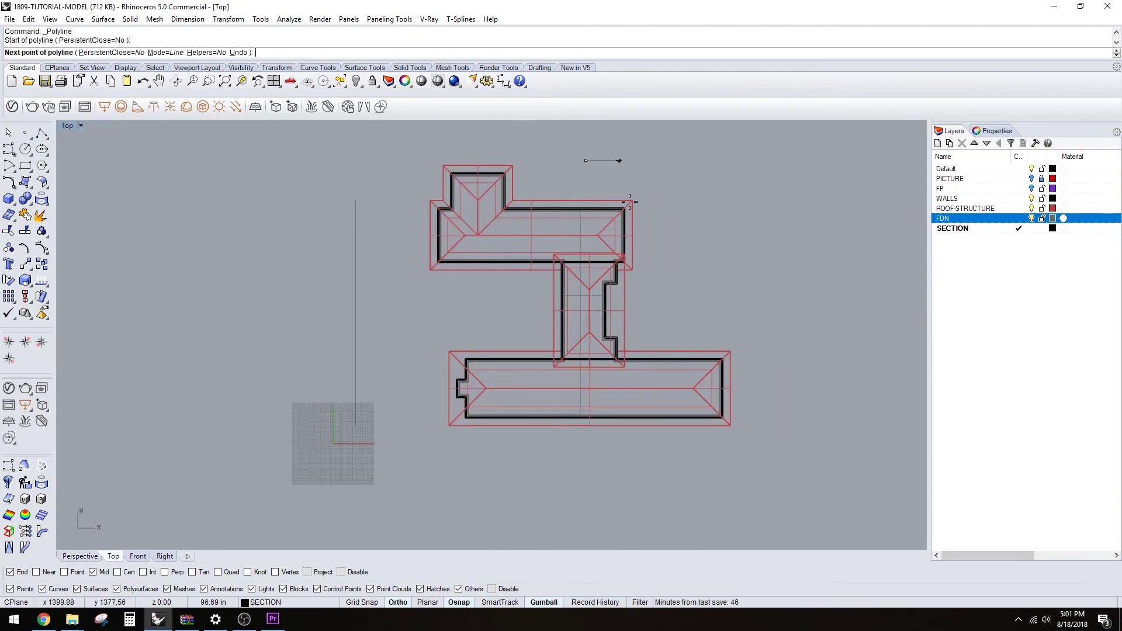
left_click(586, 451)
key("Return")
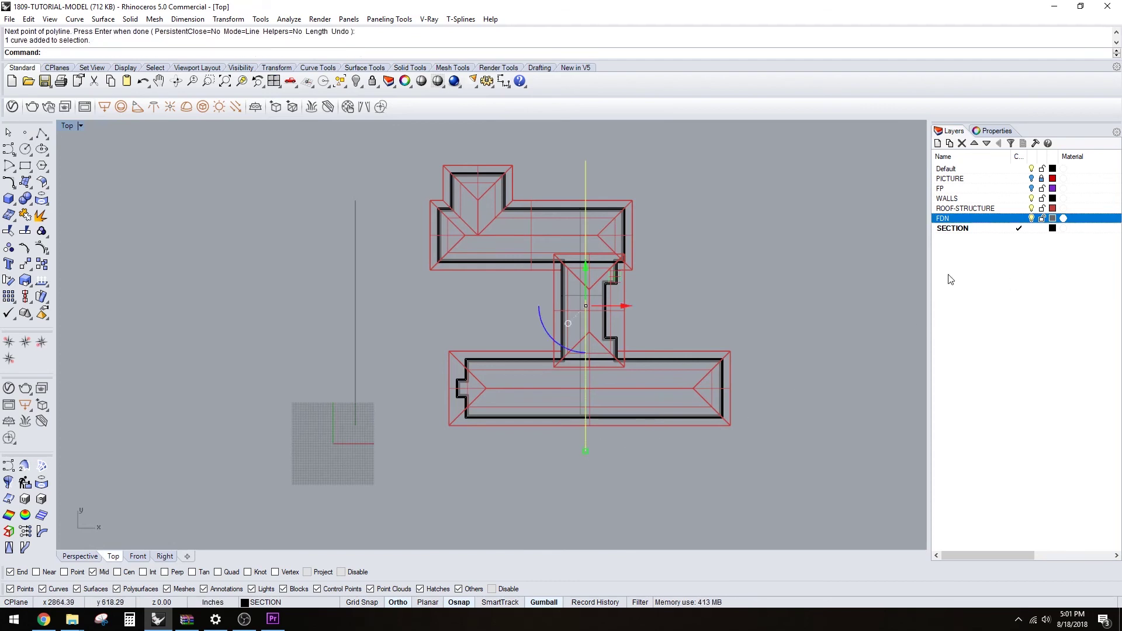
Project the new cut line onto the whole house with Loose=No, DeleteInput=Yes and OutputLayer=Current
type("Project")
key("Return")
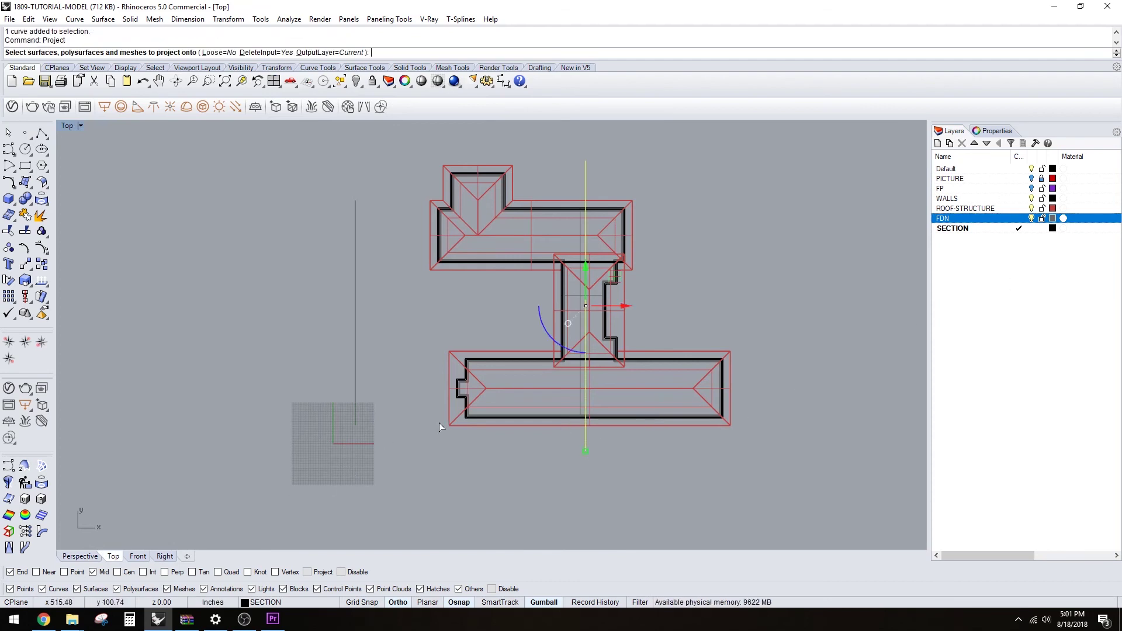
left_click_drag(409, 171, 786, 447)
key("Return")
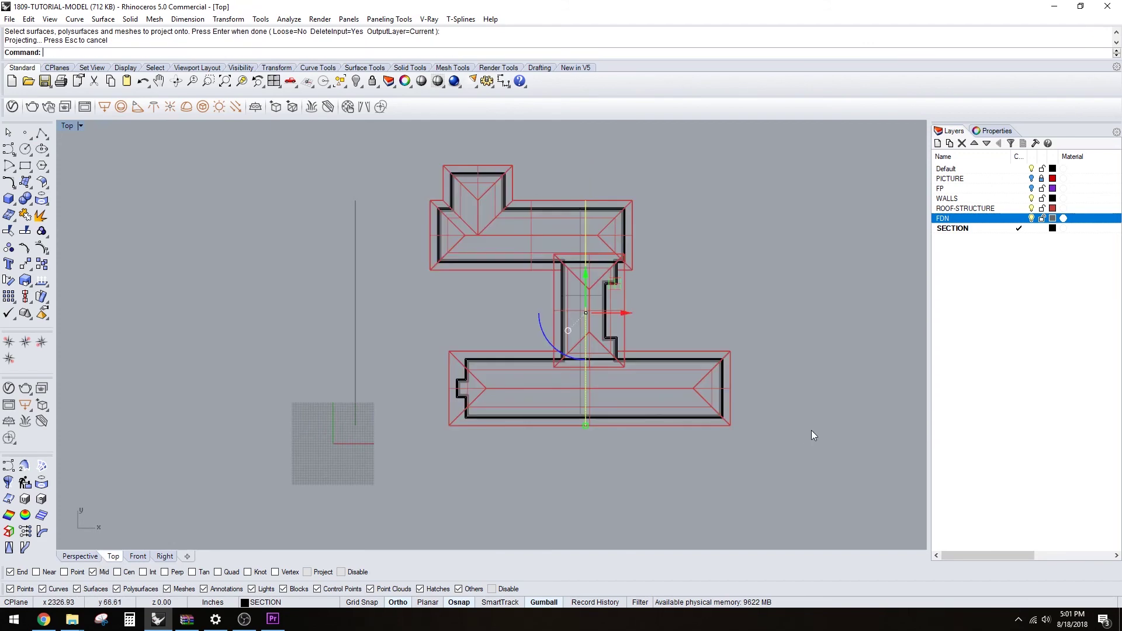
Move the new section curves in negative X, beyond the earlier section, and show them in the Perspective view
left_click_drag(627, 312, 296, 312)
double_click(69, 128)
double_click(523, 127)
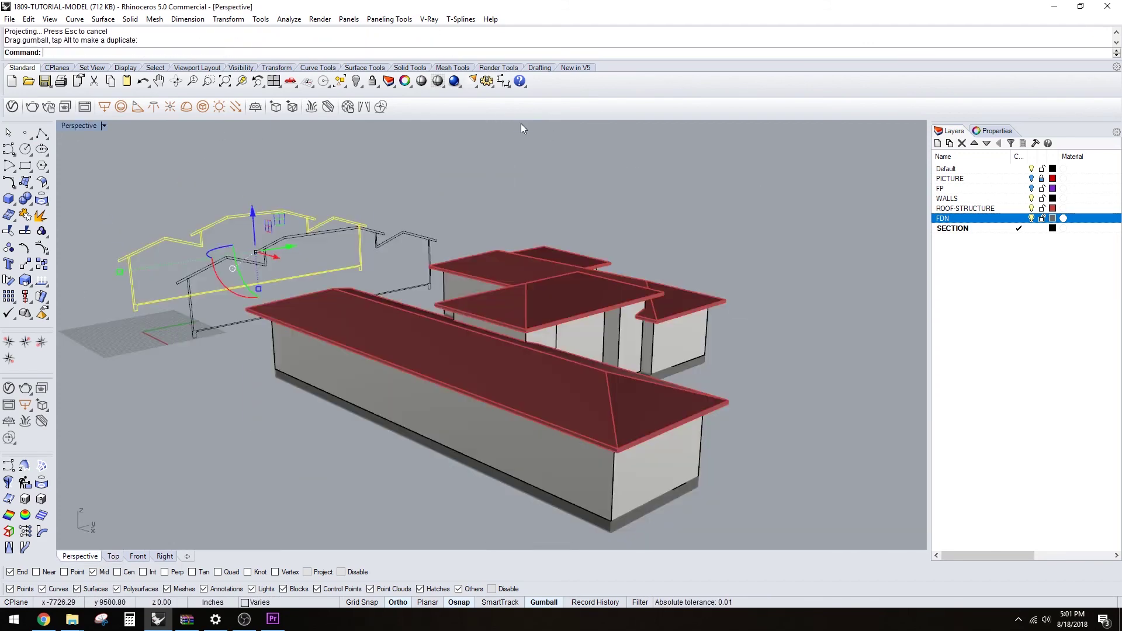
Zoom to the new section's footing and compare it with the slab-on-grade footing detail open in Chrome, returning to Rhino
type("zs")
key("Return")
left_click(385, 345)
right_click_drag(821, 378, 628, 426)
scroll(664, 387, "up", 6)
left_click(43, 618)
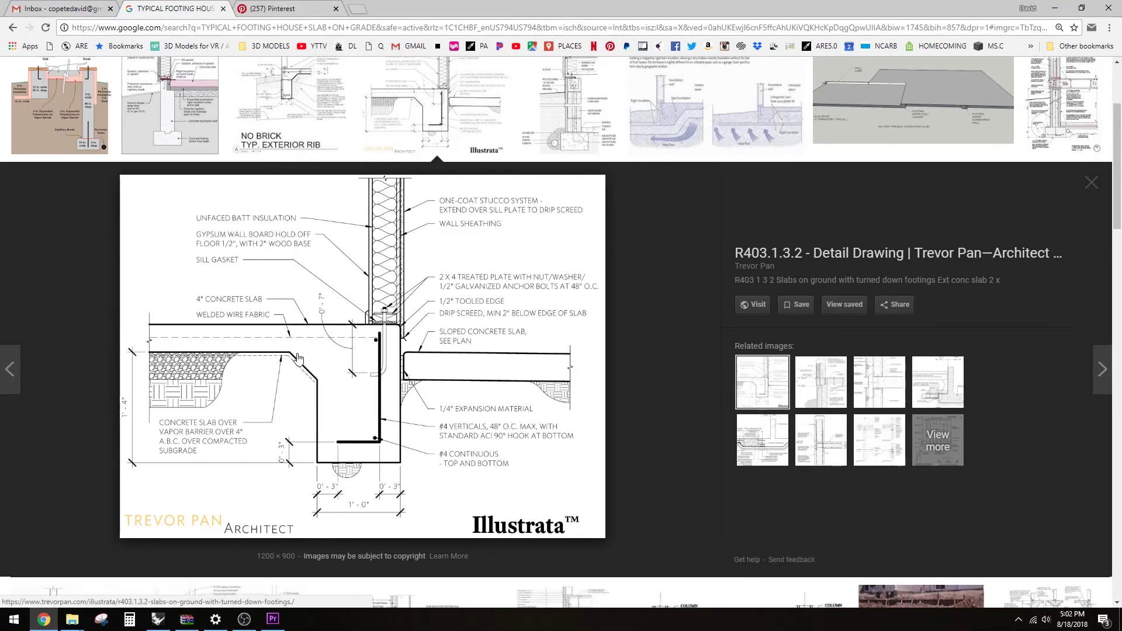
left_click(1056, 8)
Examine the foundation, walls and roofs of the whole house together with the two section drawings
scroll(709, 271, "down", 6)
right_click_drag(708, 271, 647, 334)
scroll(667, 321, "down", 4)
scroll(651, 326, "down", 4)
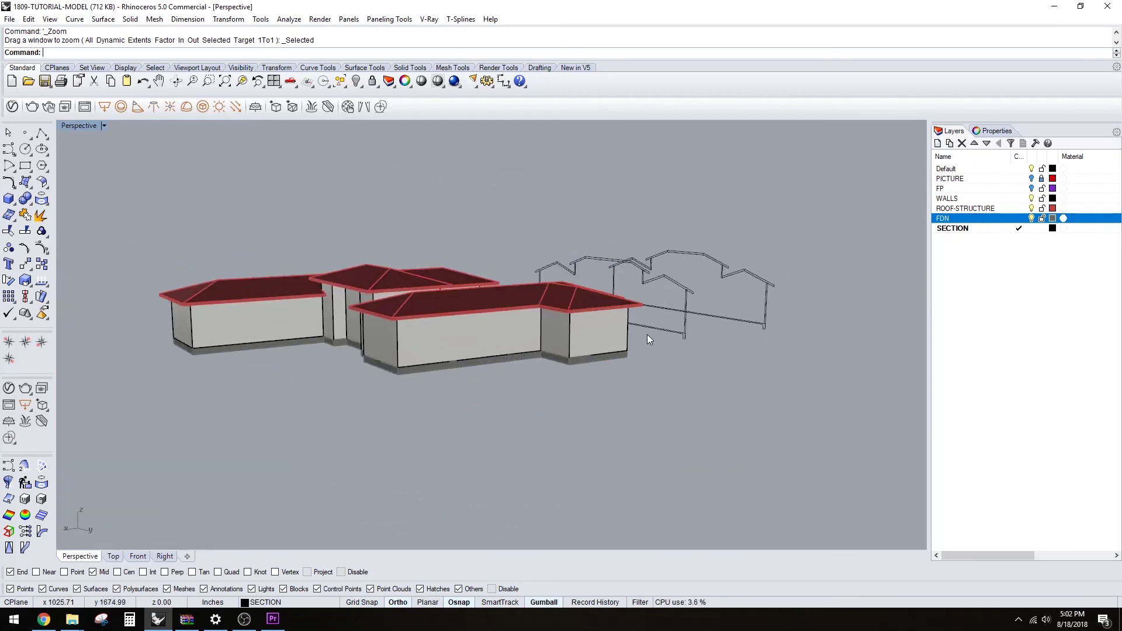
scroll(664, 335, "up", 5)
scroll(666, 335, "down", 5)
right_click_drag(514, 344, 689, 314, "shift")
scroll(674, 346, "up", 2)
scroll(701, 309, "up", 3)
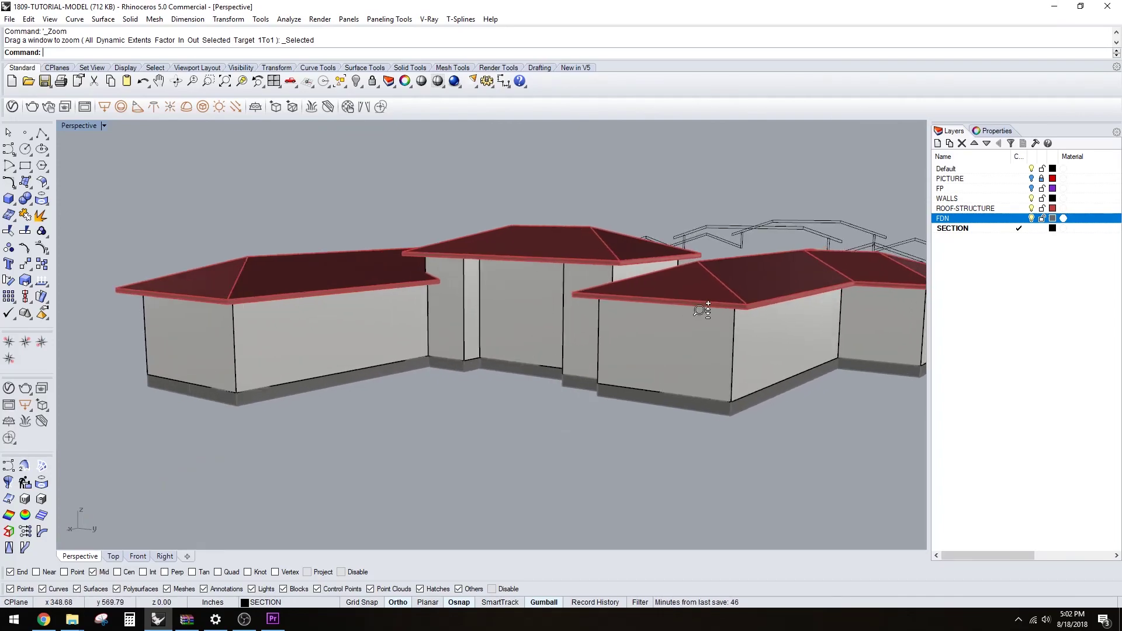